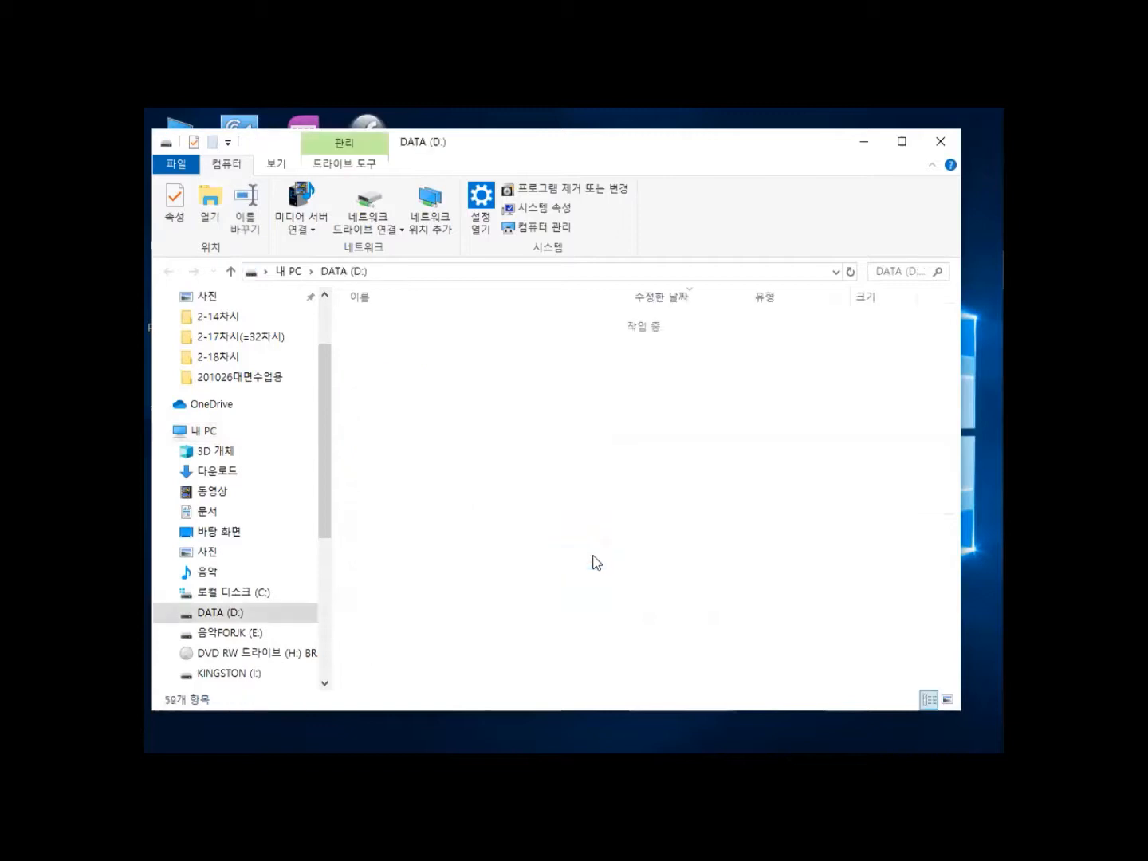
Create a new PowerPoint presentation file in the student's folder on DATA (D:).
scroll(475, 499, "down", 7)
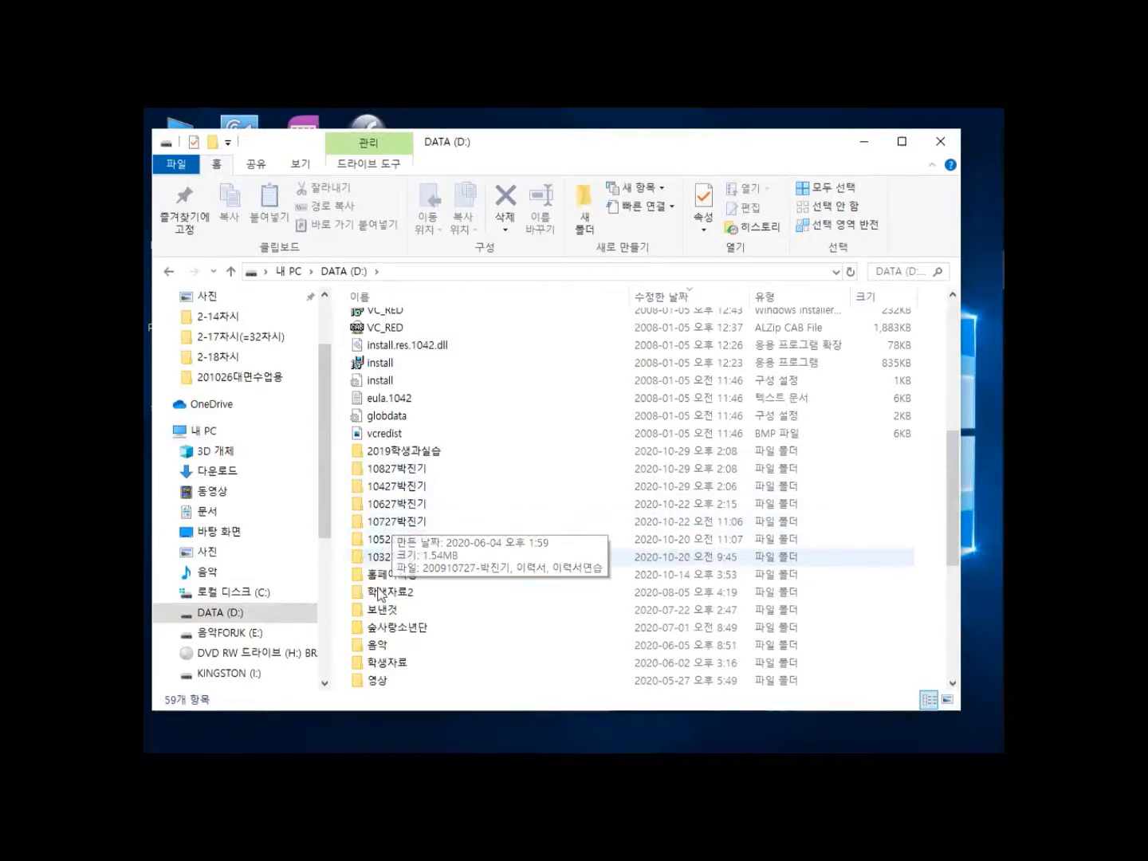
left_click(359, 556)
double_click(358, 552)
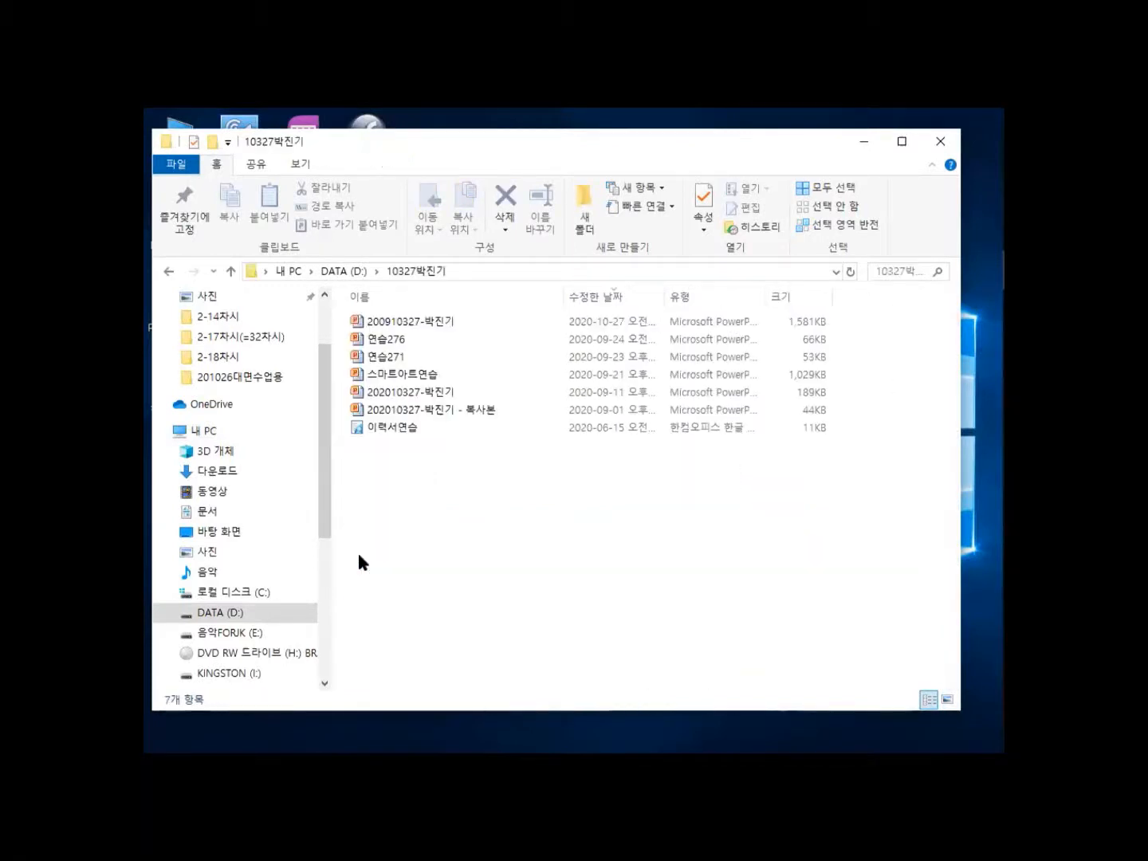
right_click(412, 503)
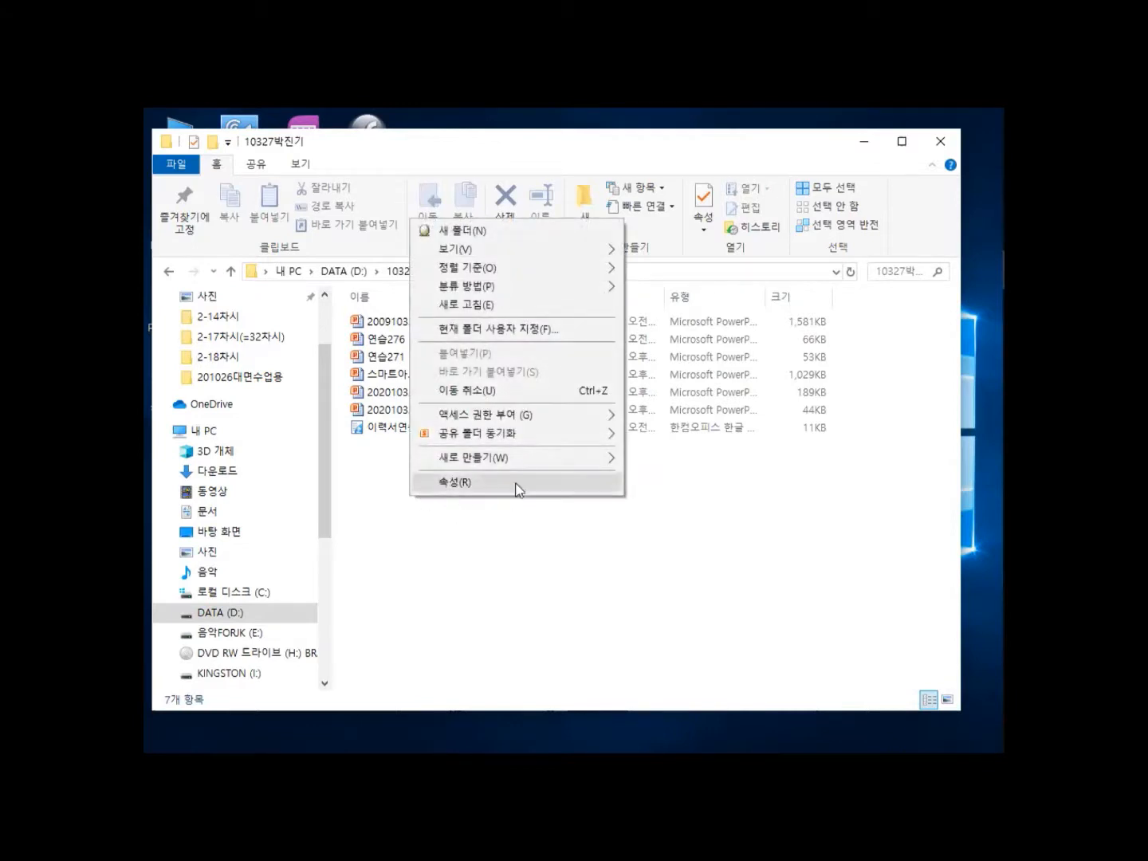
mouse_move(528, 458)
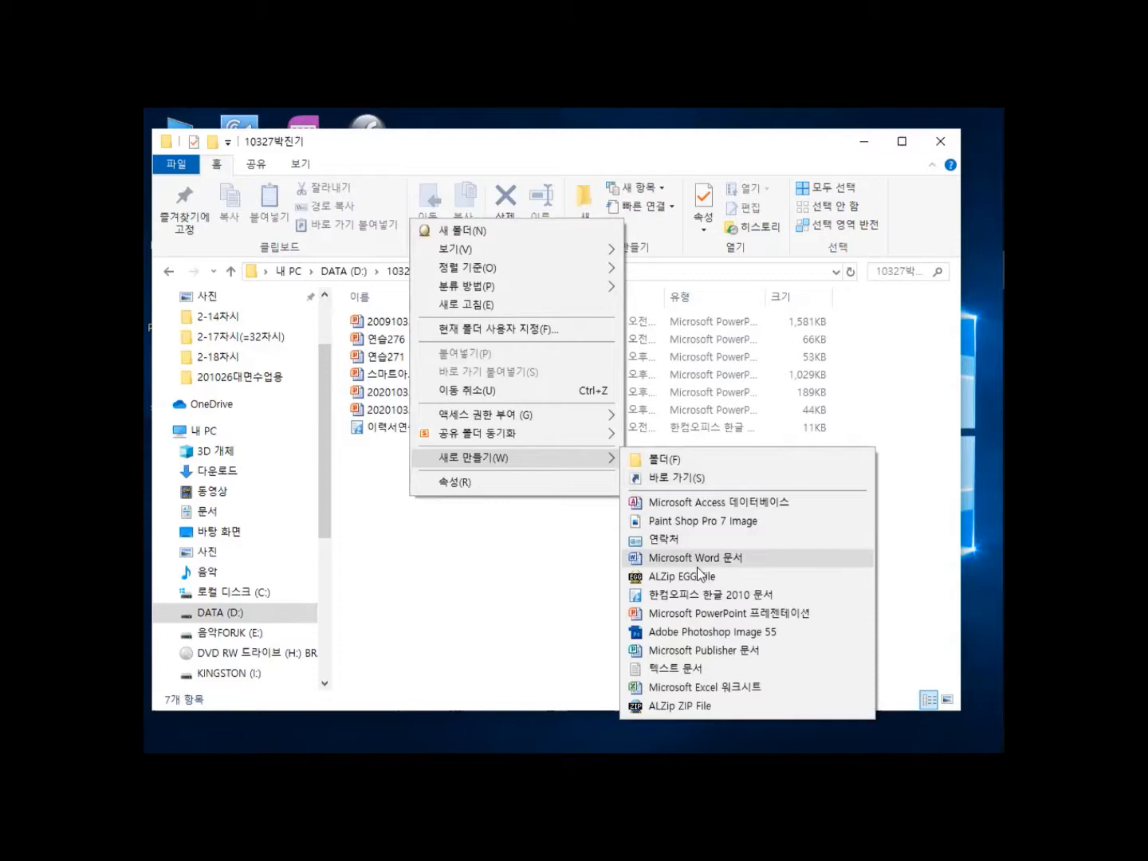
left_click(646, 614)
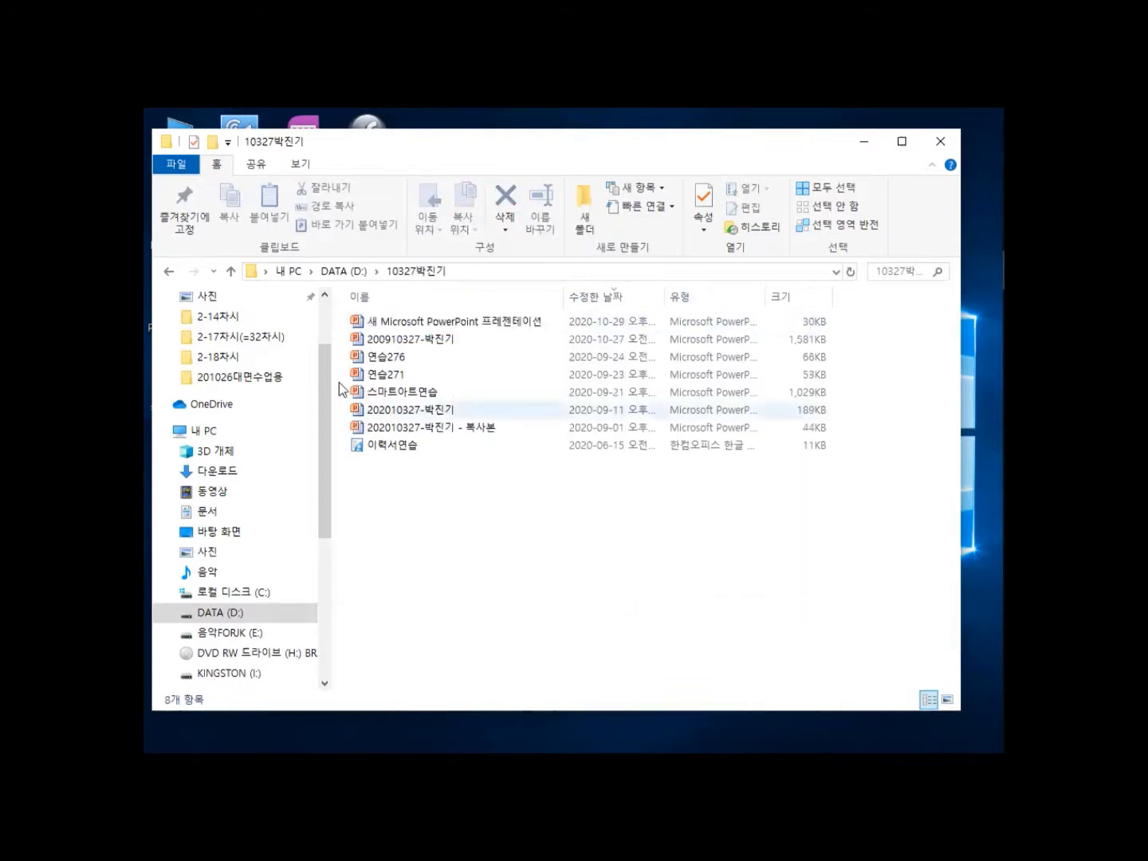
Rename the new presentation to 연습301 and open it in PowerPoint.
left_click(391, 326)
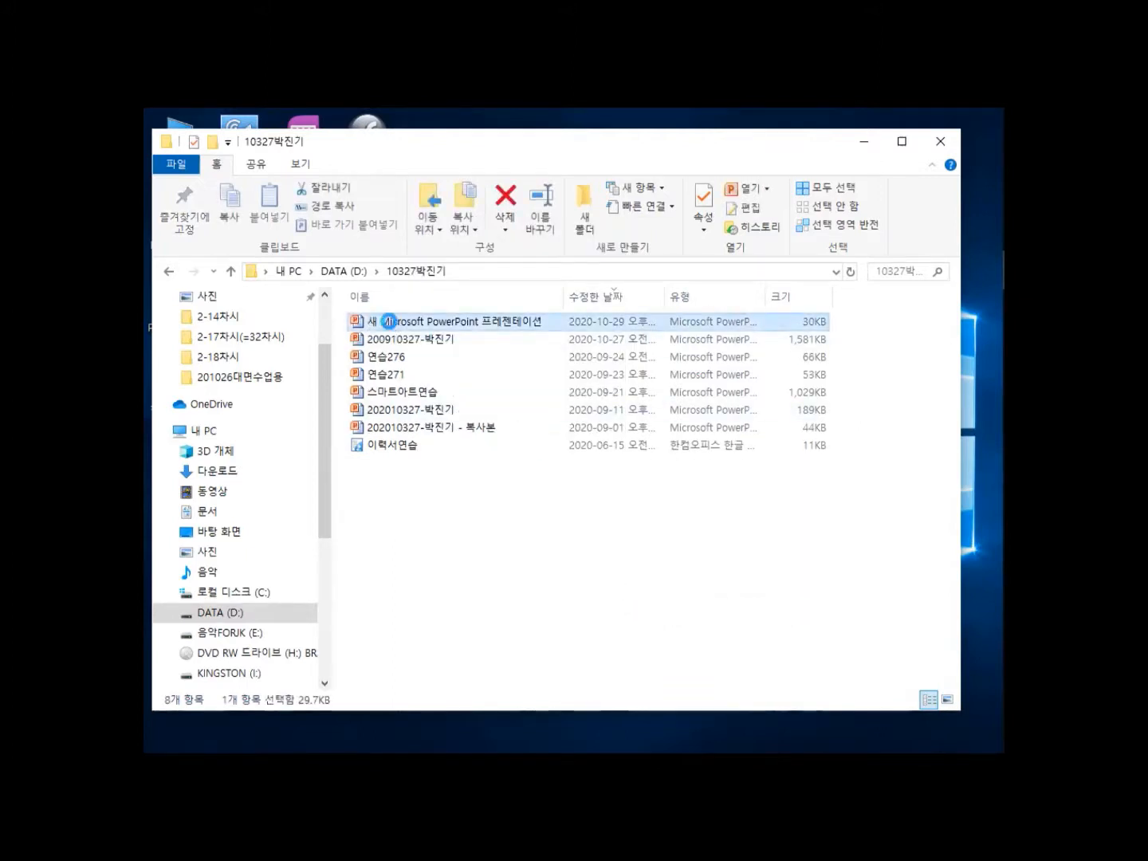
right_click(392, 327)
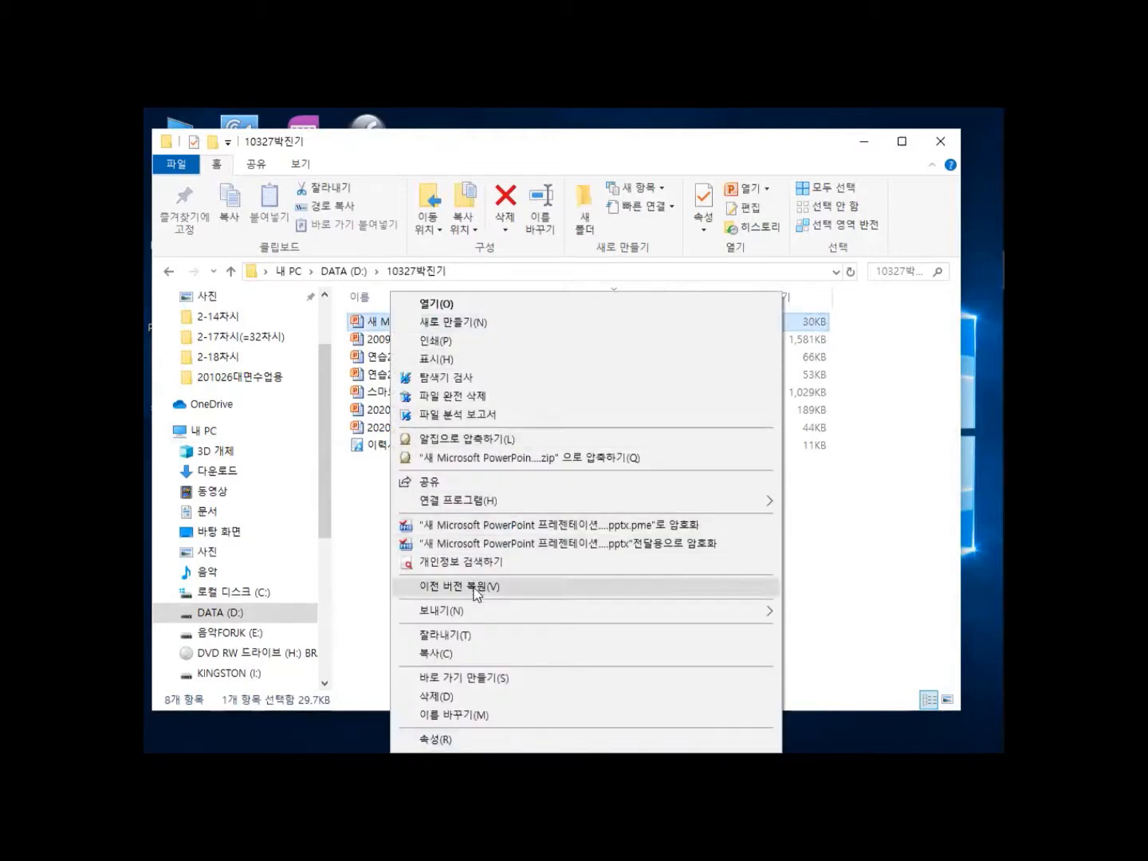
left_click(475, 714)
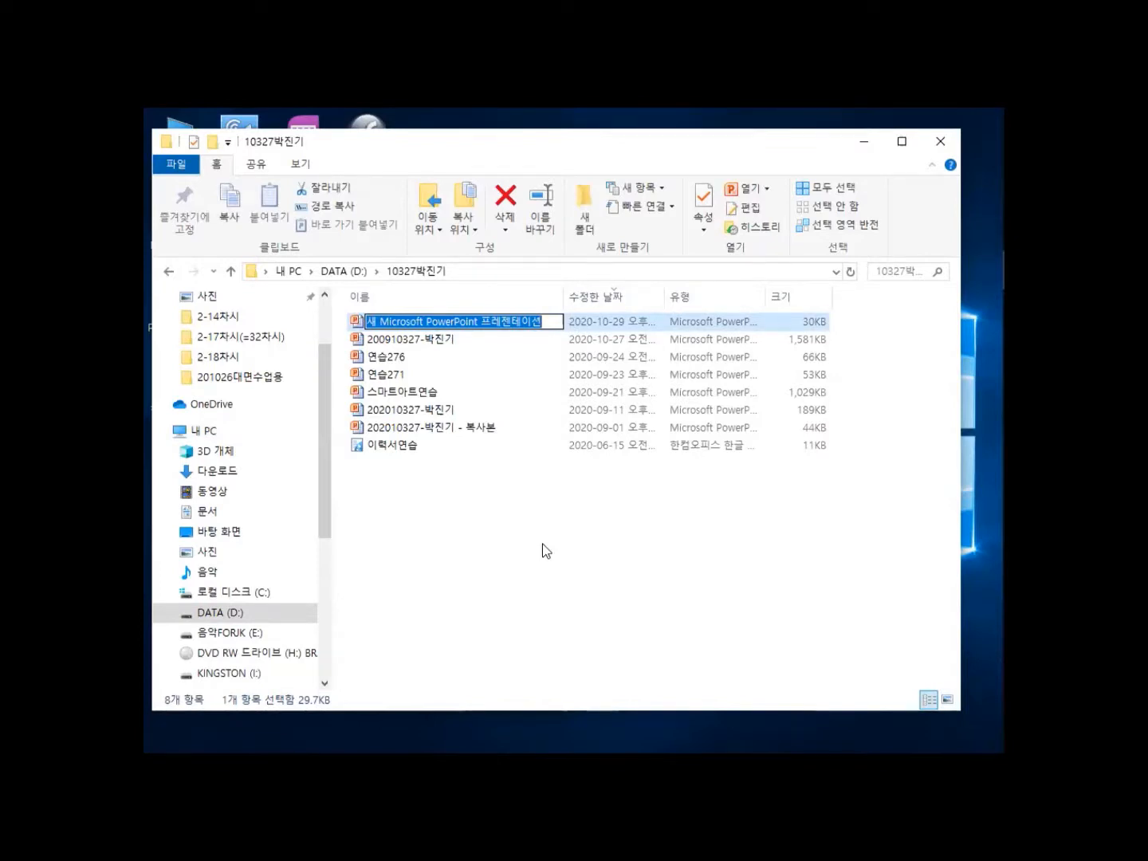
key("BackSpace")
type("d")
key("BackSpace")
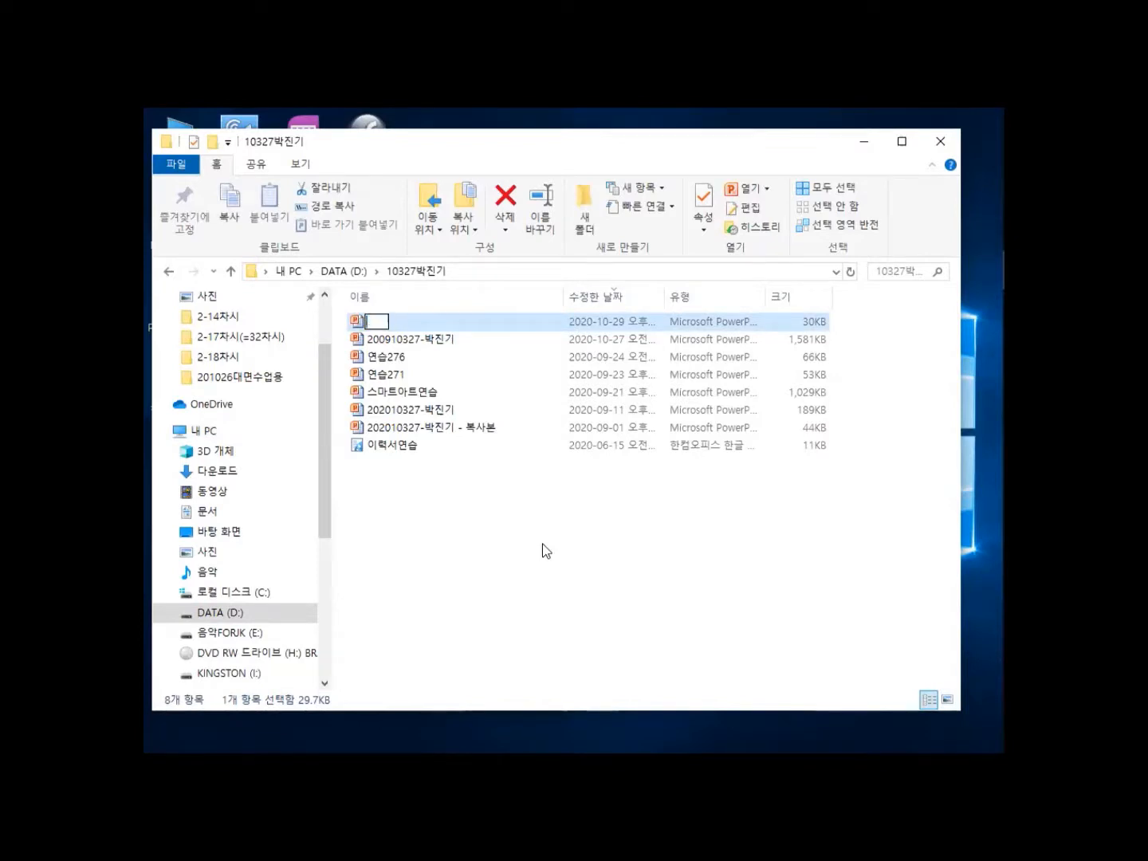
type("연습301")
left_click(422, 531)
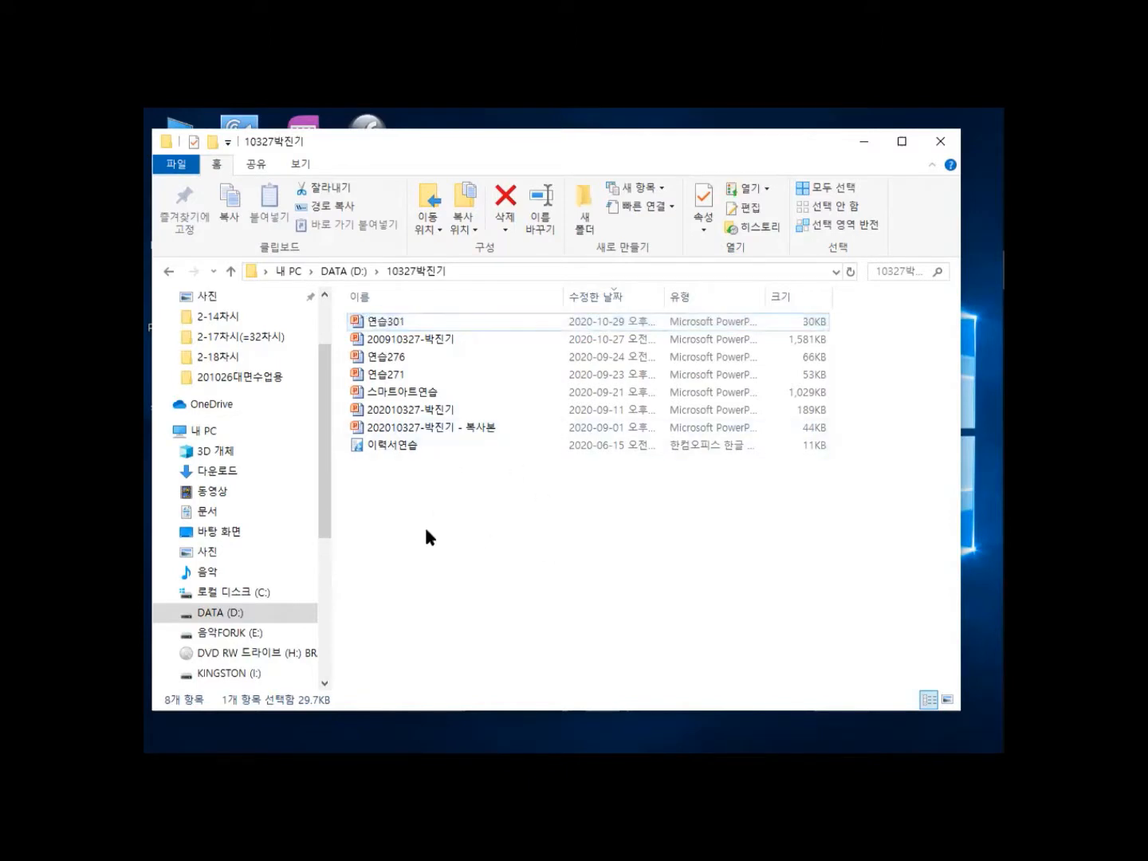
double_click(358, 325)
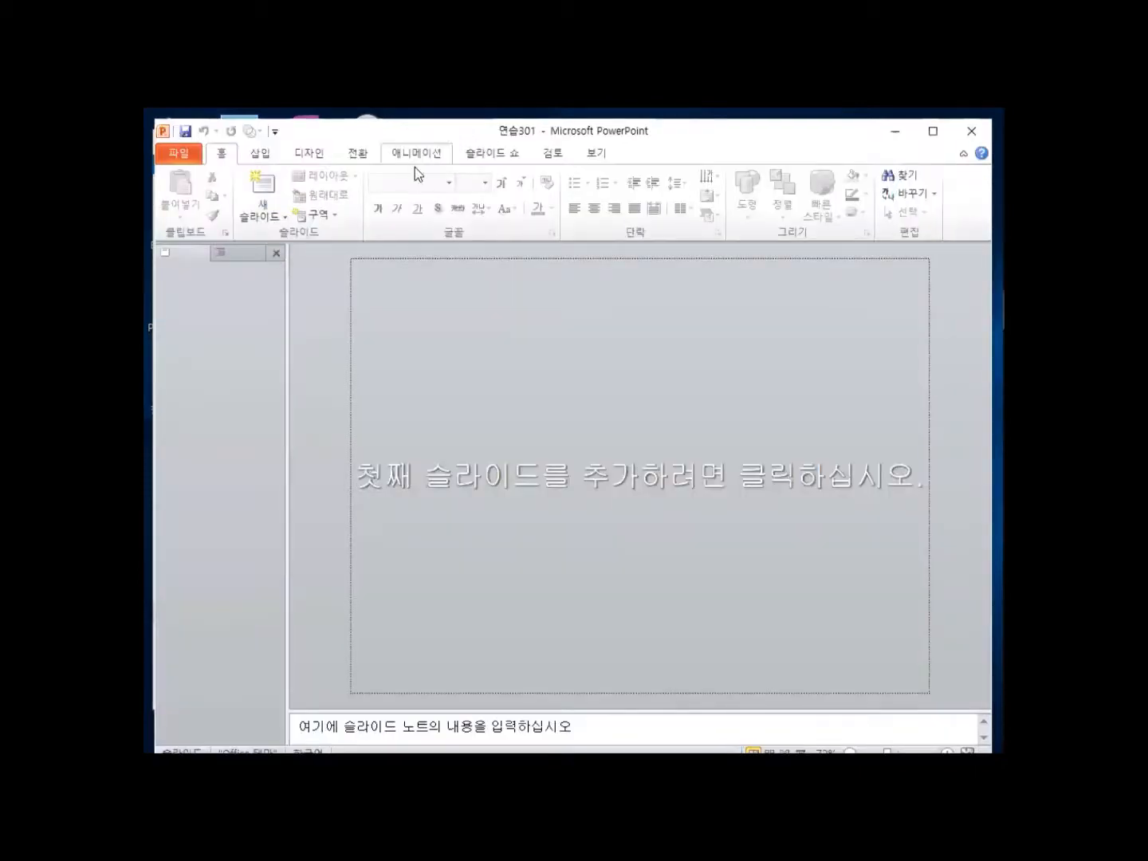
Add a title slide and a second new slide to 연습301.
left_click(591, 476)
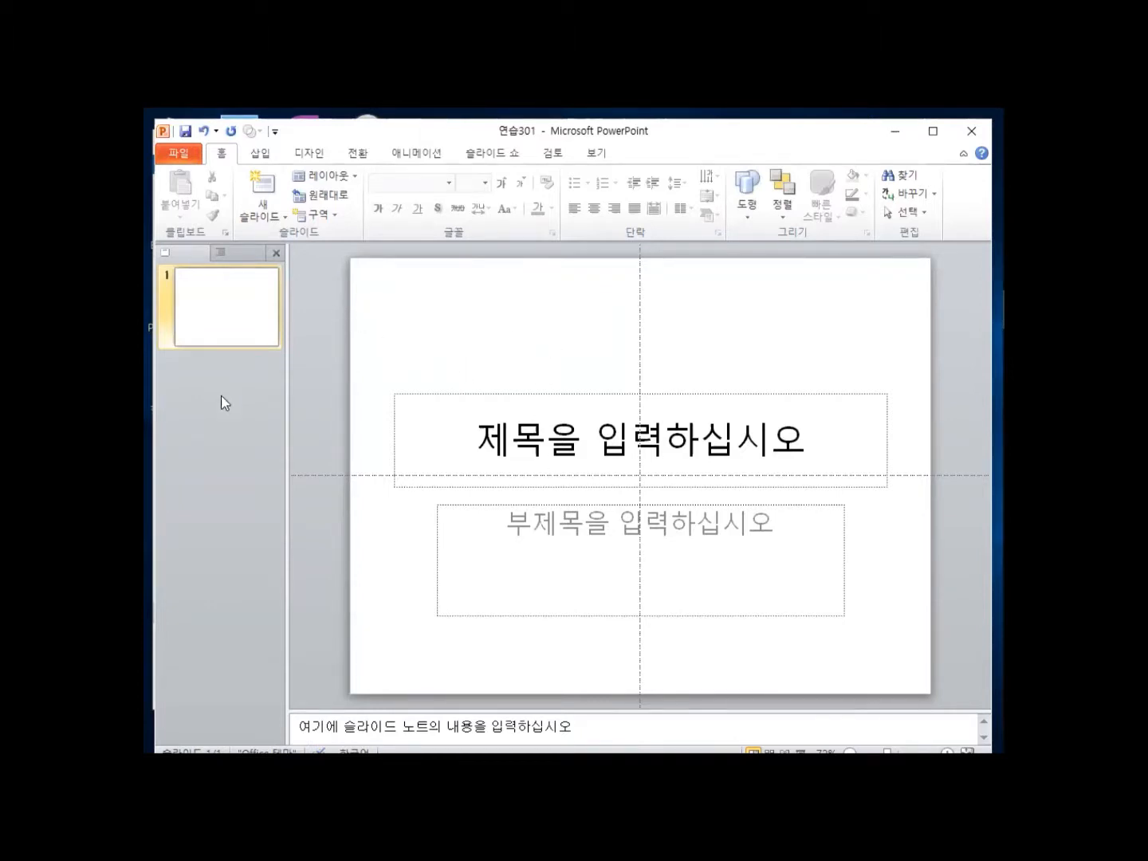
right_click(205, 360)
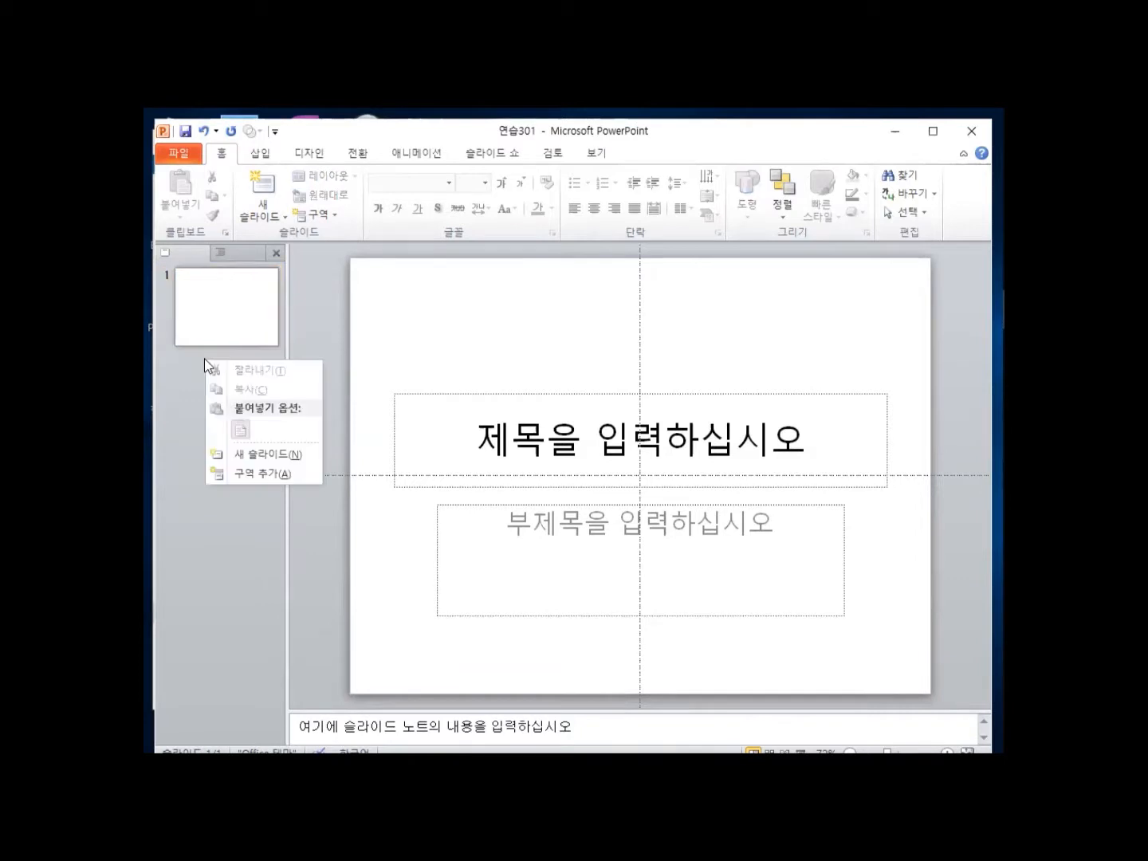
left_click(277, 456)
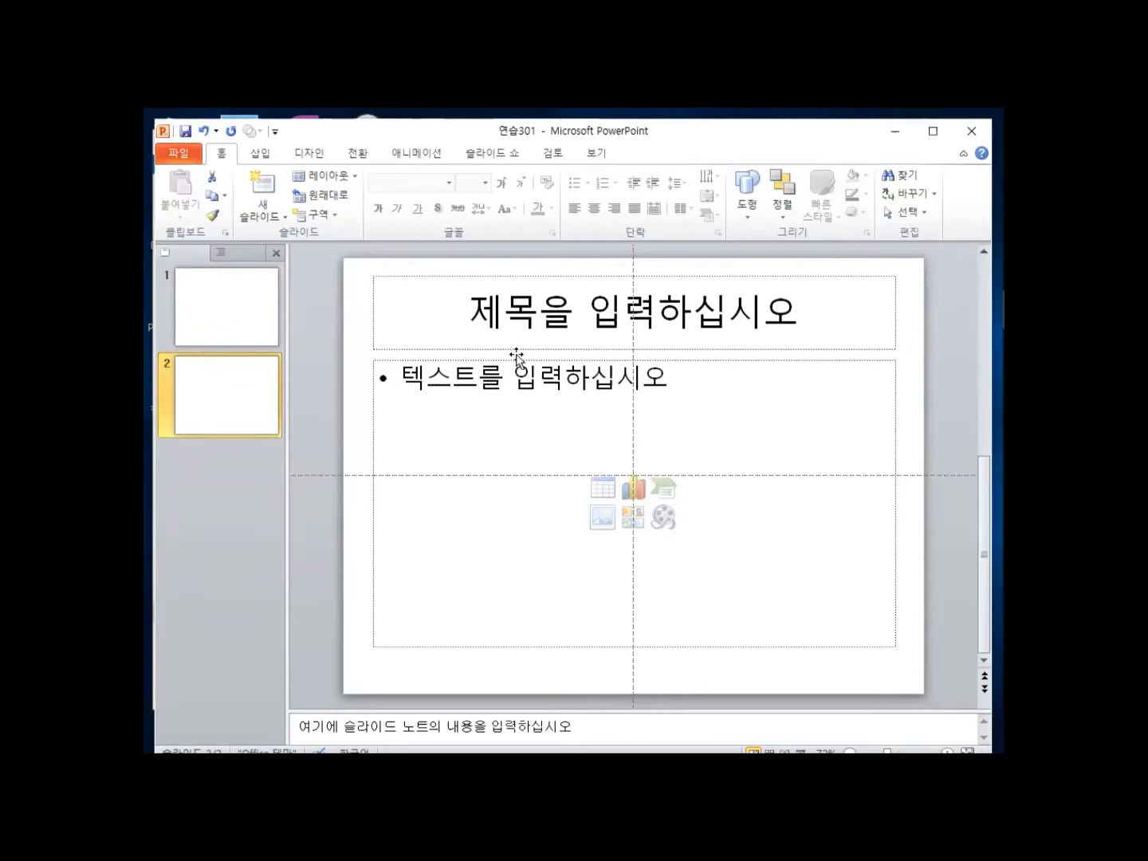
Change slide 2 to the Blank layout.
left_click(232, 298)
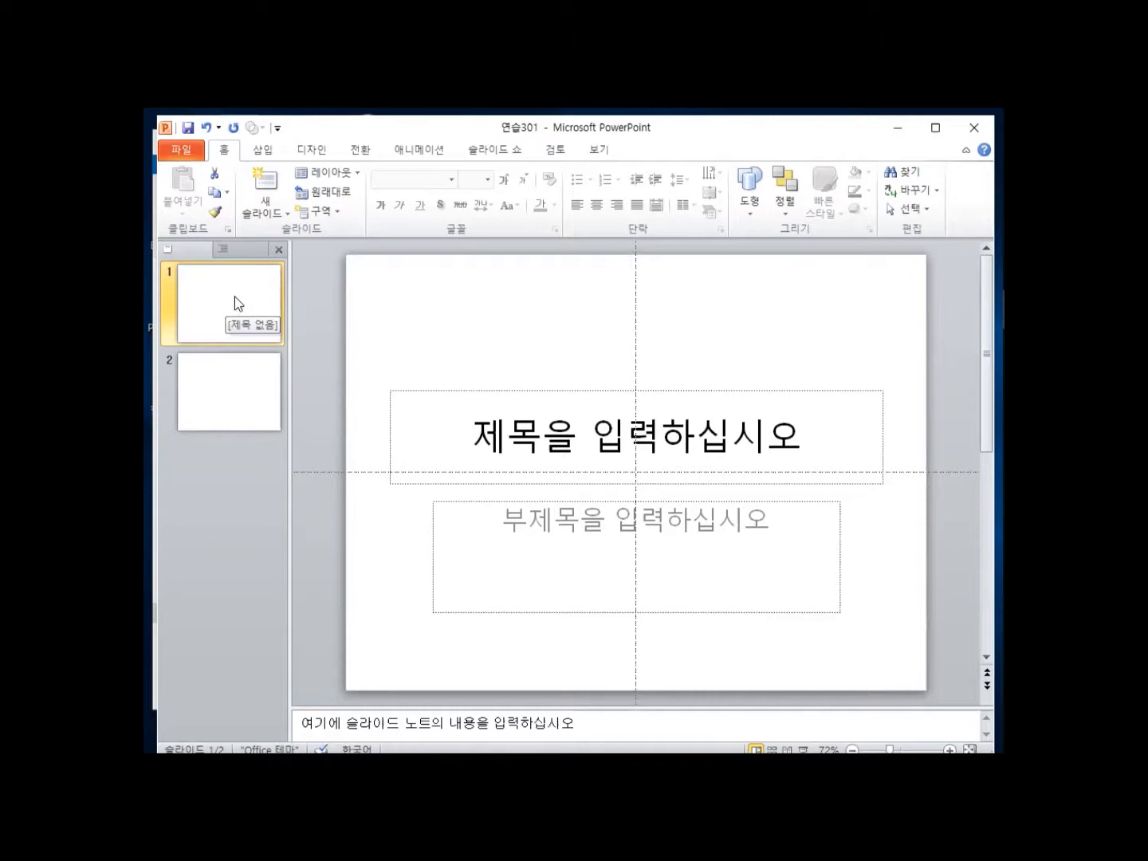
right_click(239, 300)
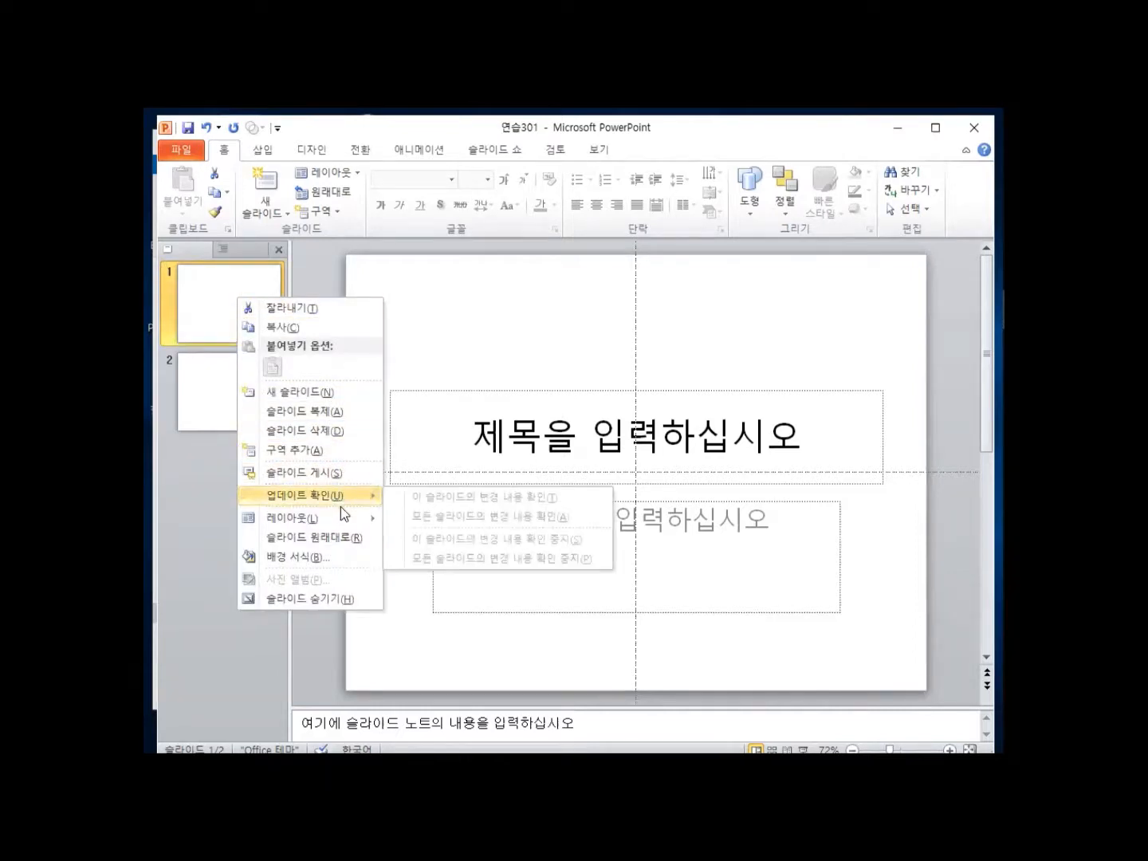
mouse_move(341, 516)
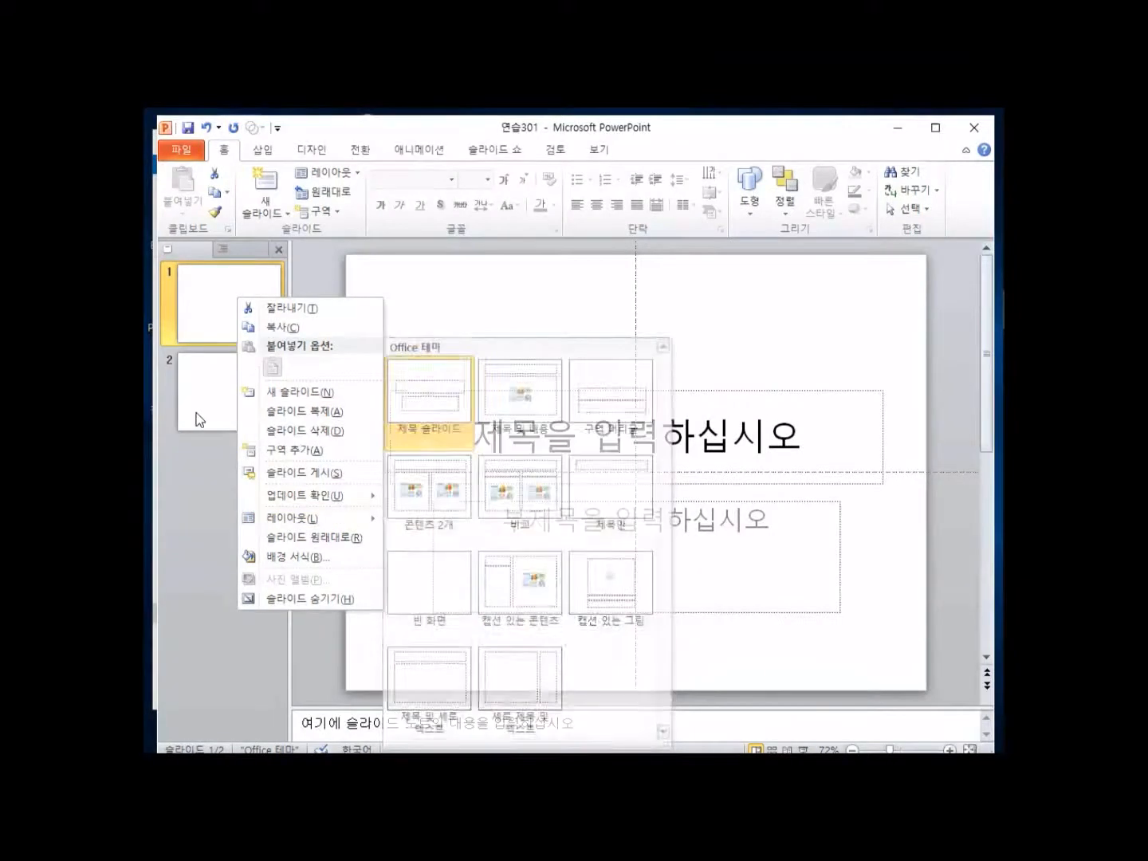
key("Escape")
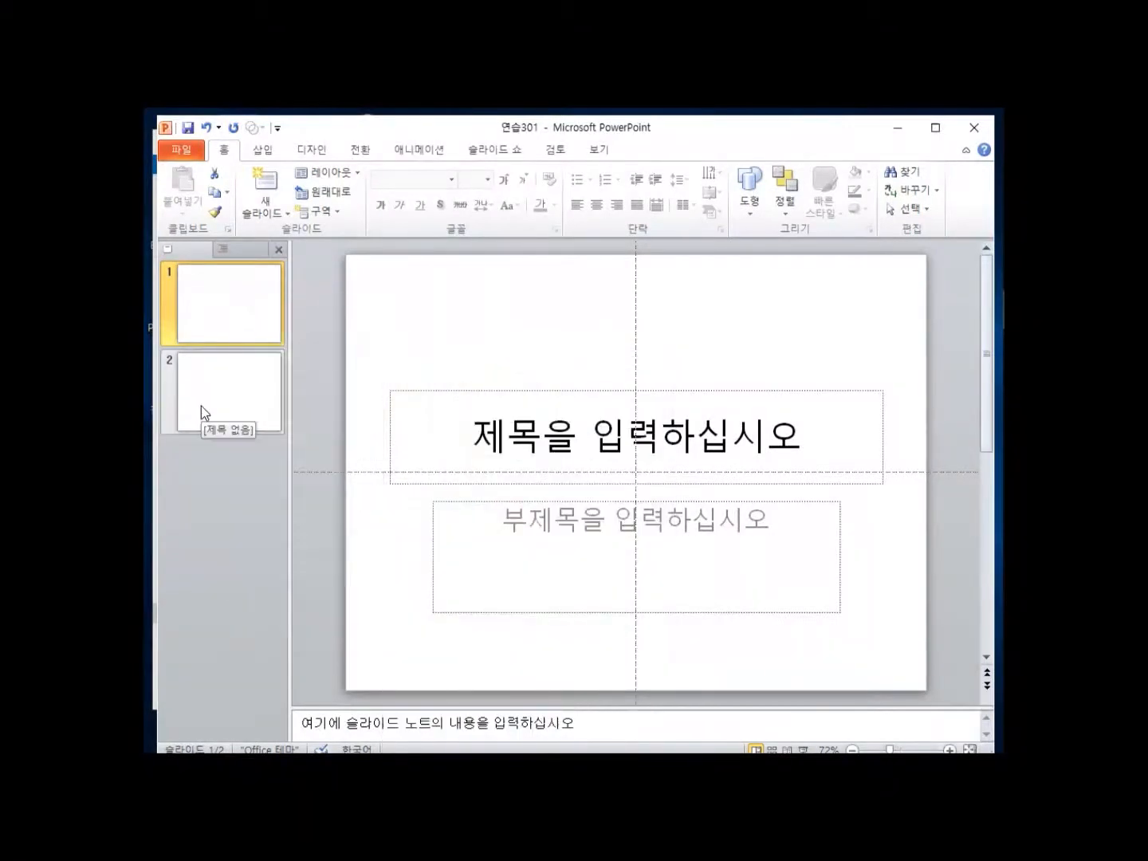
left_click(246, 396)
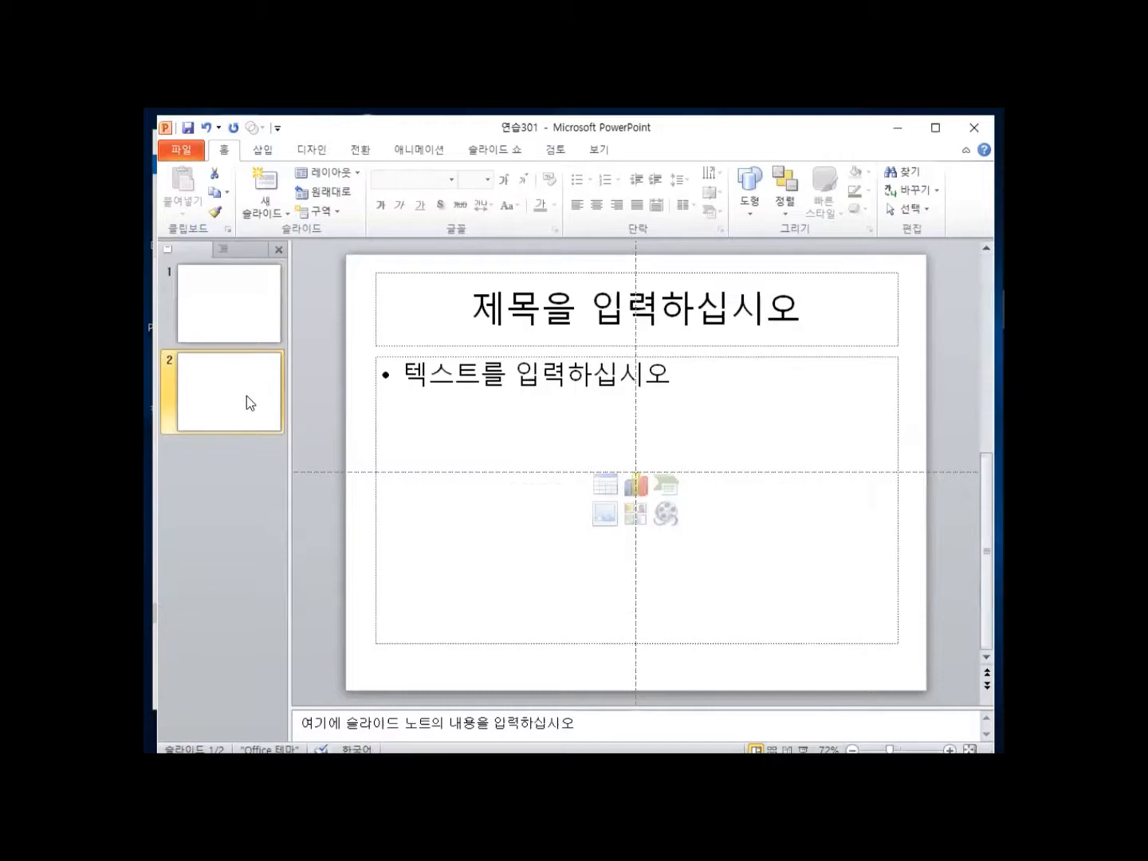
right_click(247, 395)
key("Escape")
right_click(245, 389)
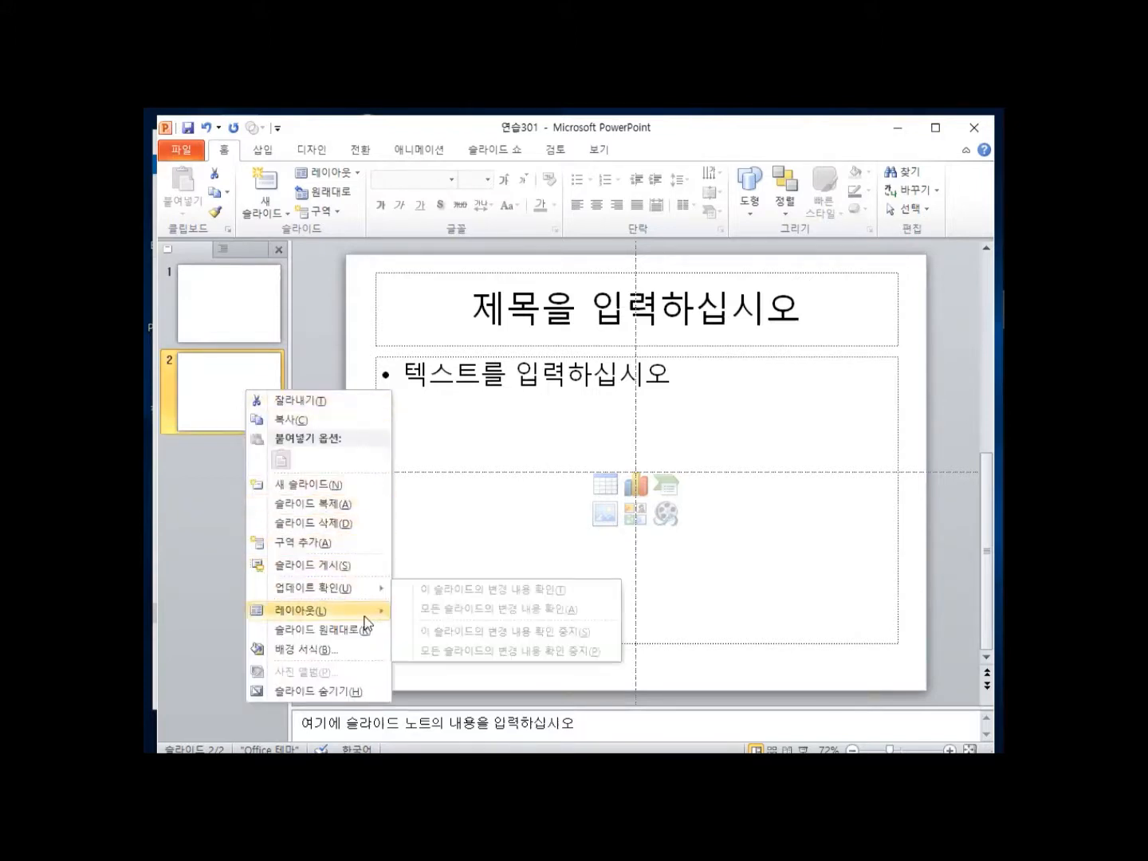
mouse_move(366, 611)
left_click(430, 594)
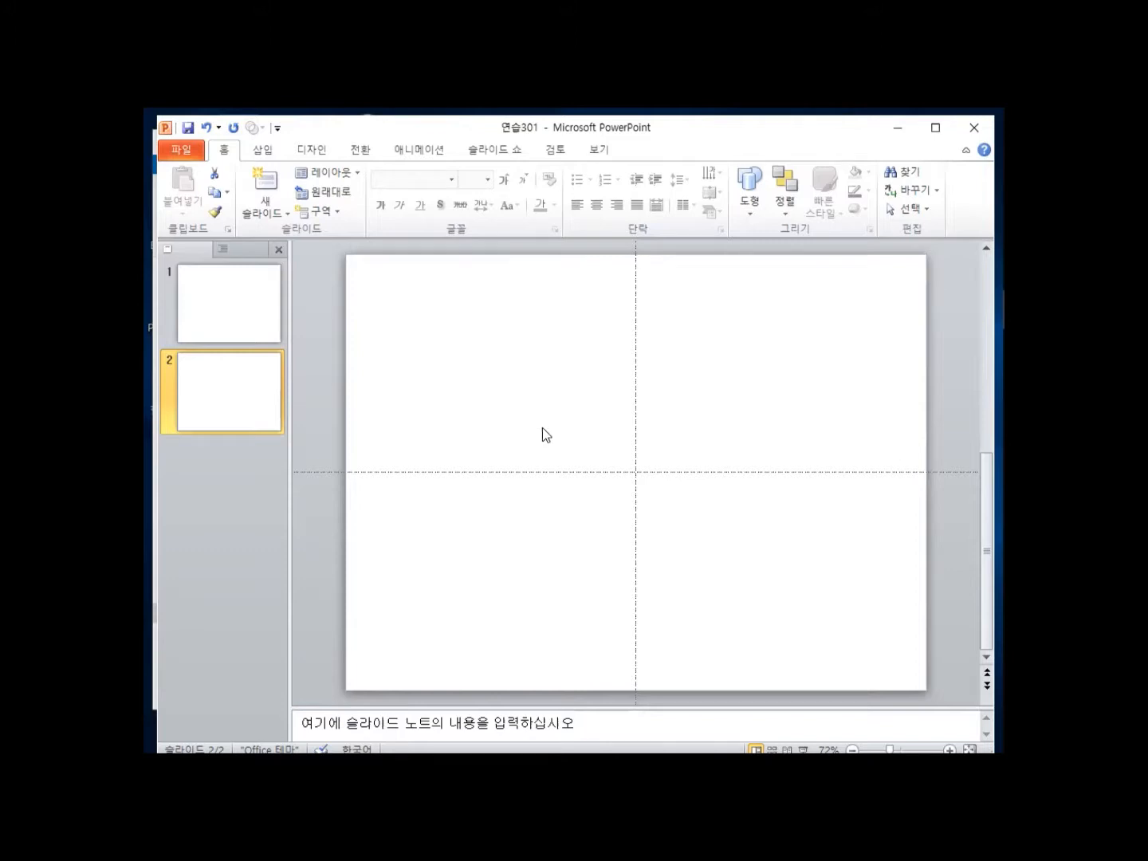
Insert a Column > Clustered Column chart on slide 2 from the Insert Chart dialog.
left_click(262, 150)
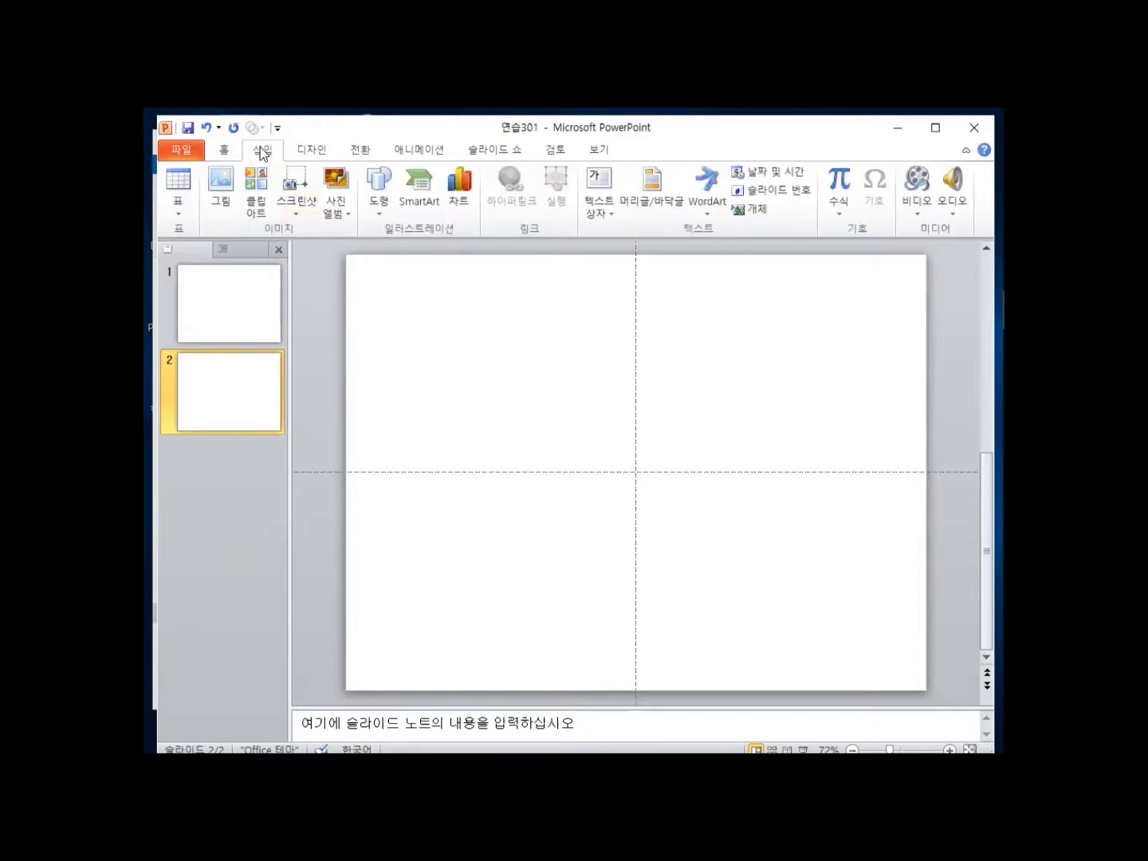
left_click(462, 191)
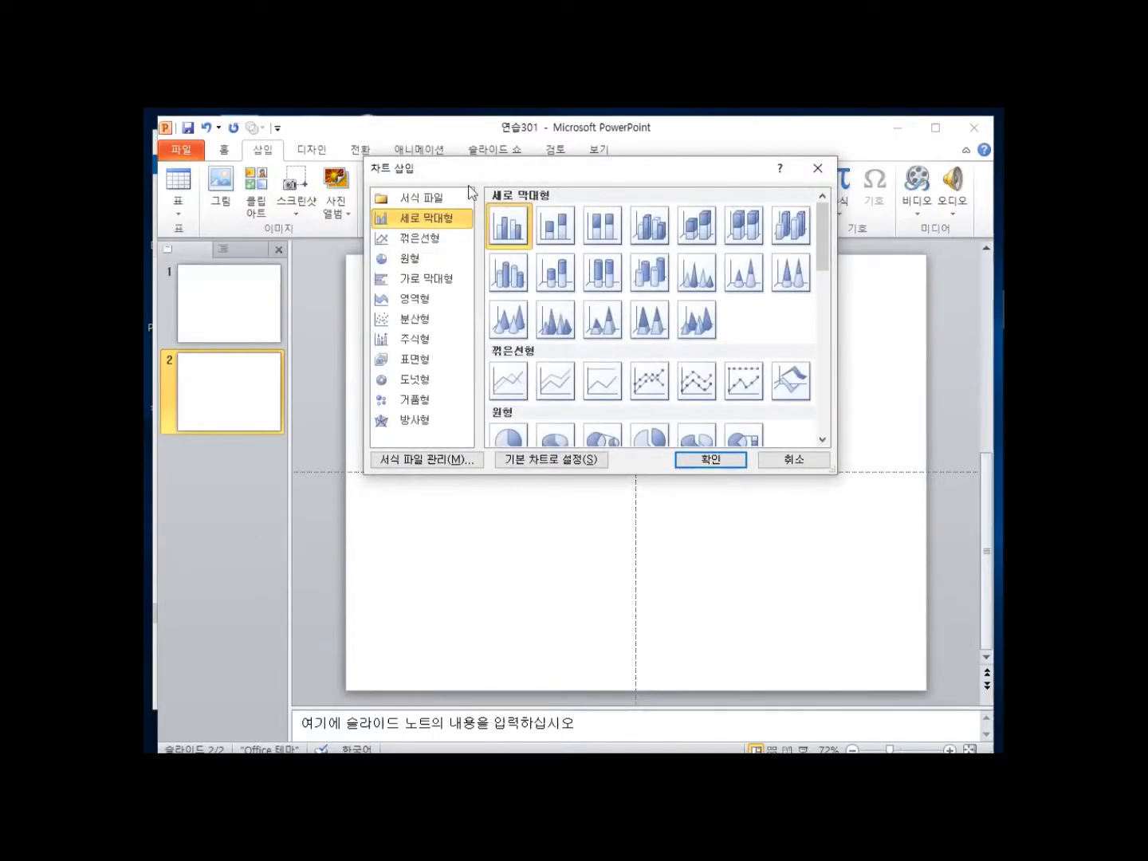
left_click(441, 221)
left_click(511, 233)
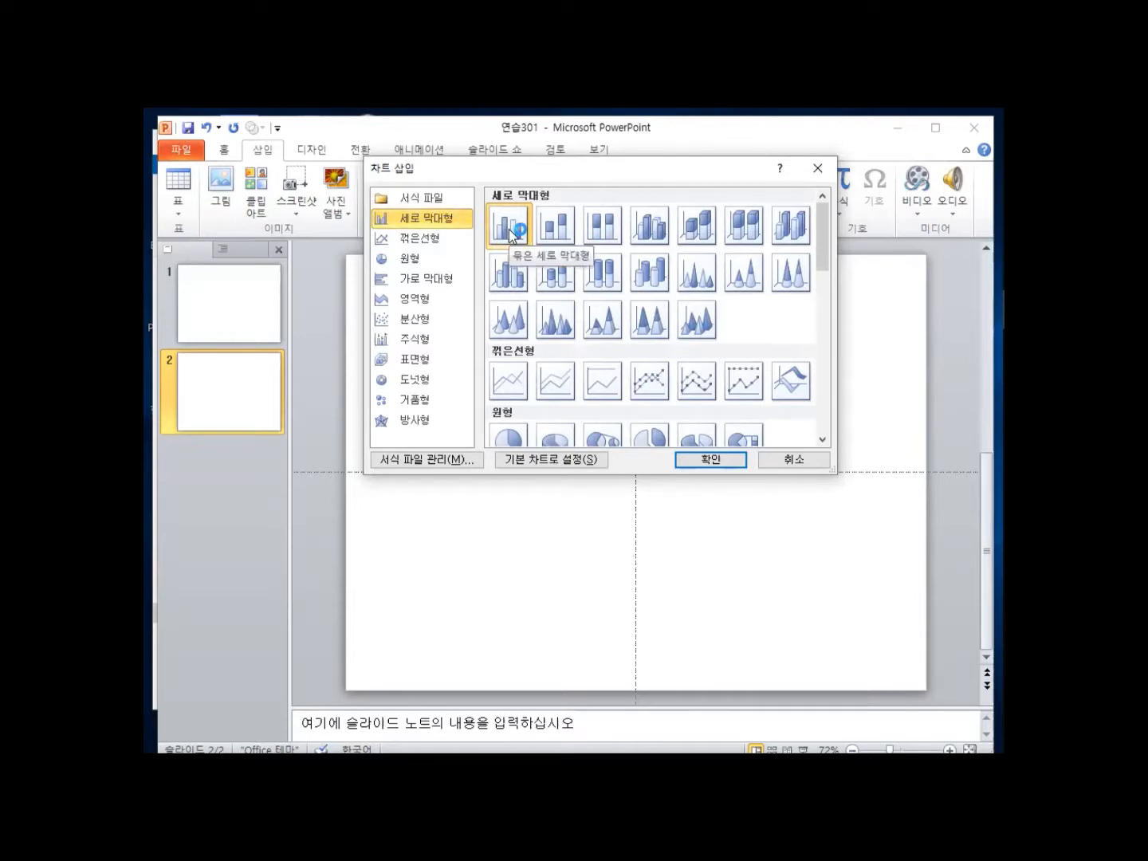
left_click(510, 230)
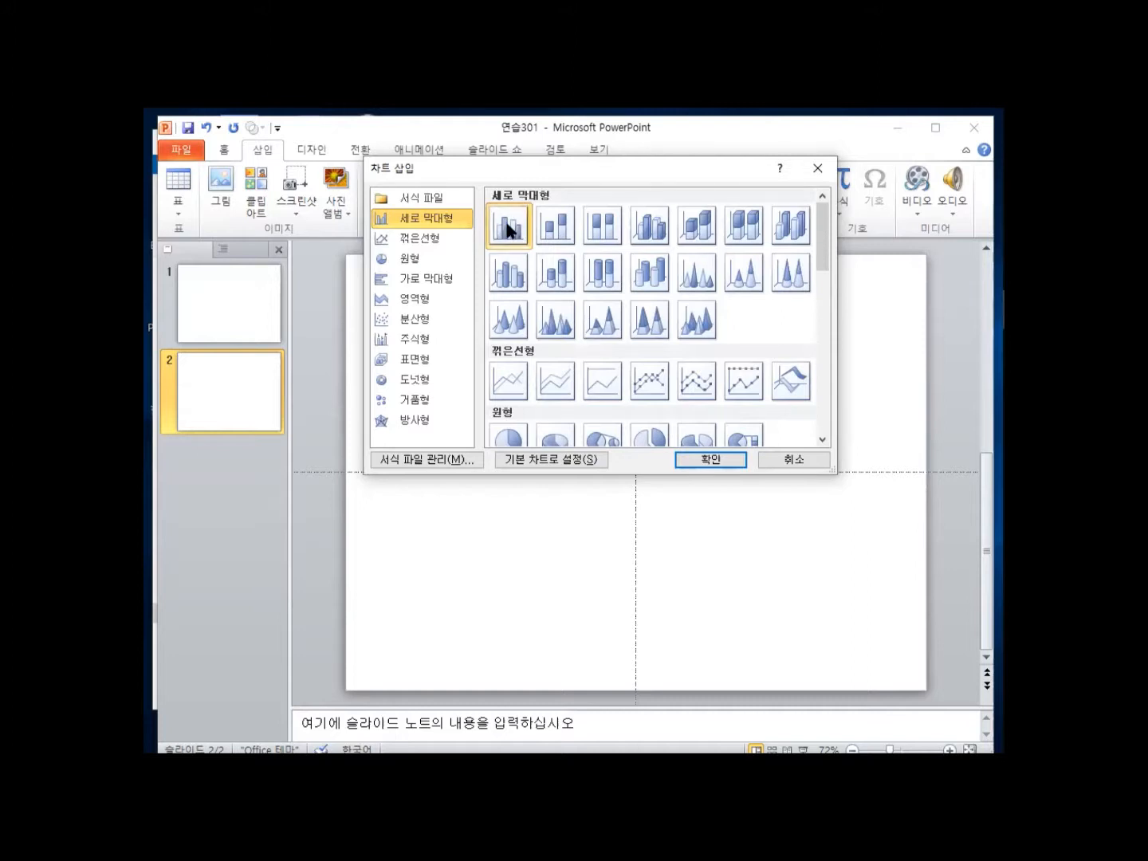
left_click(710, 460)
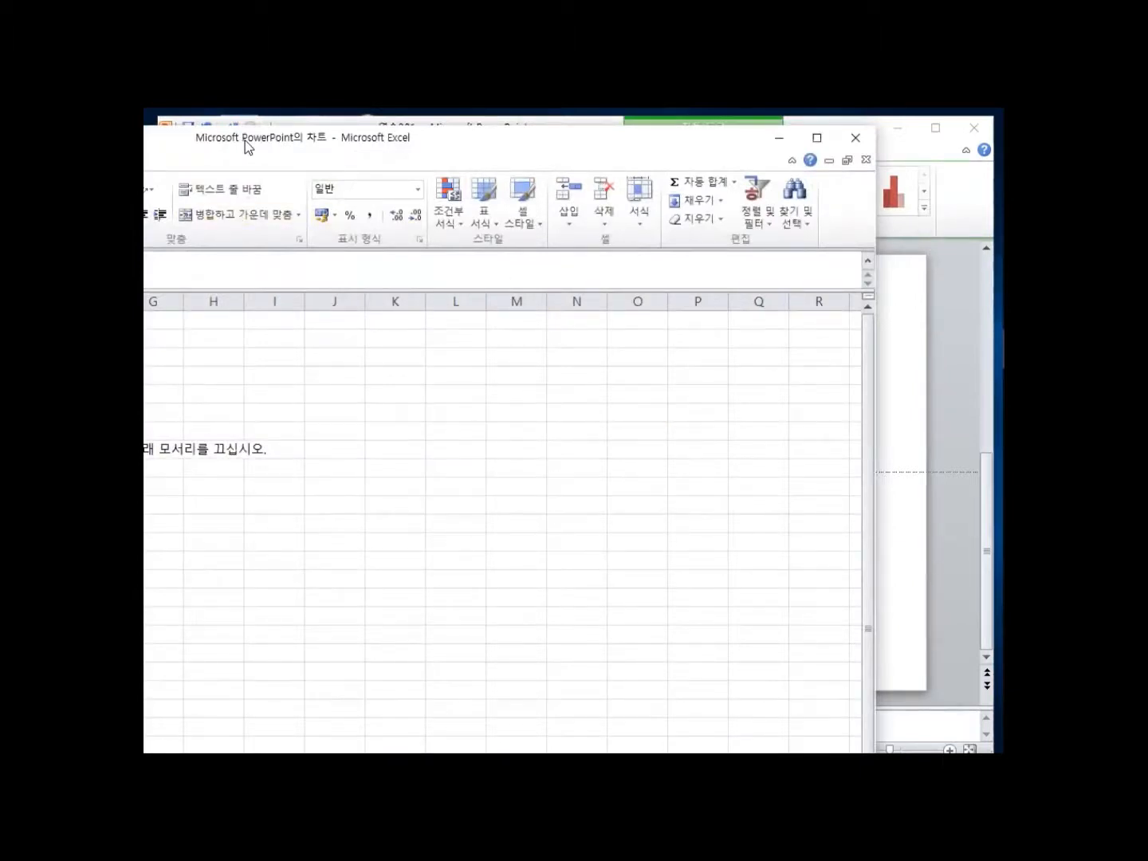
Enter the series headers 세탁기, 냉장고, 청소기 and 에어컨 in B1:E1 of the chart data.
left_click_drag(244, 139, 671, 135)
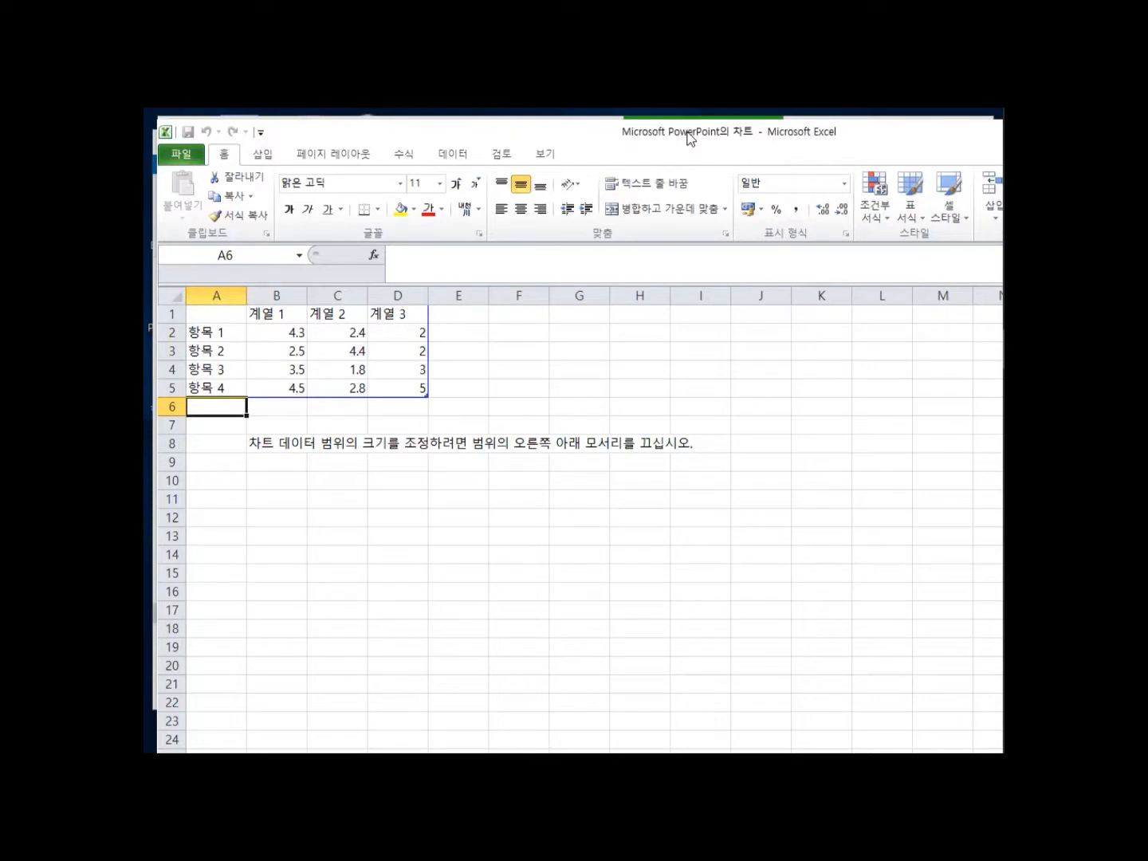
left_click_drag(690, 140, 444, 269)
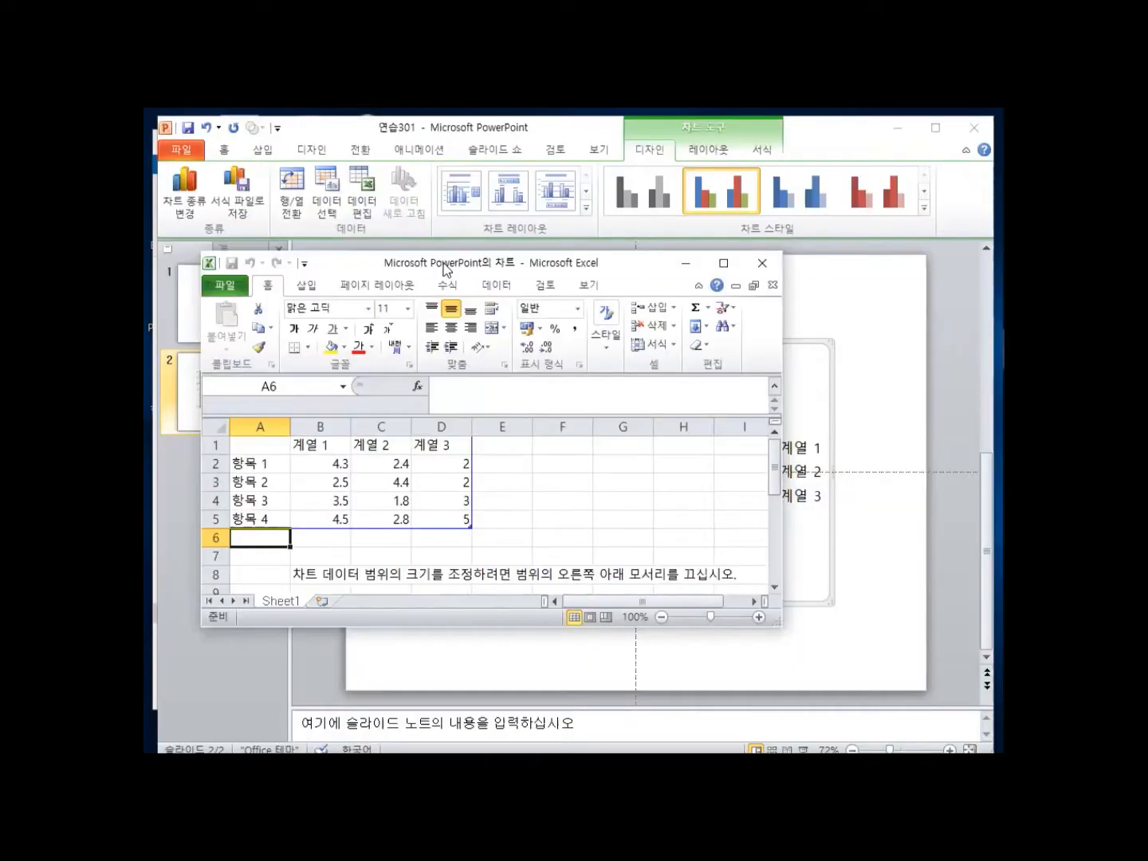
left_click(324, 446)
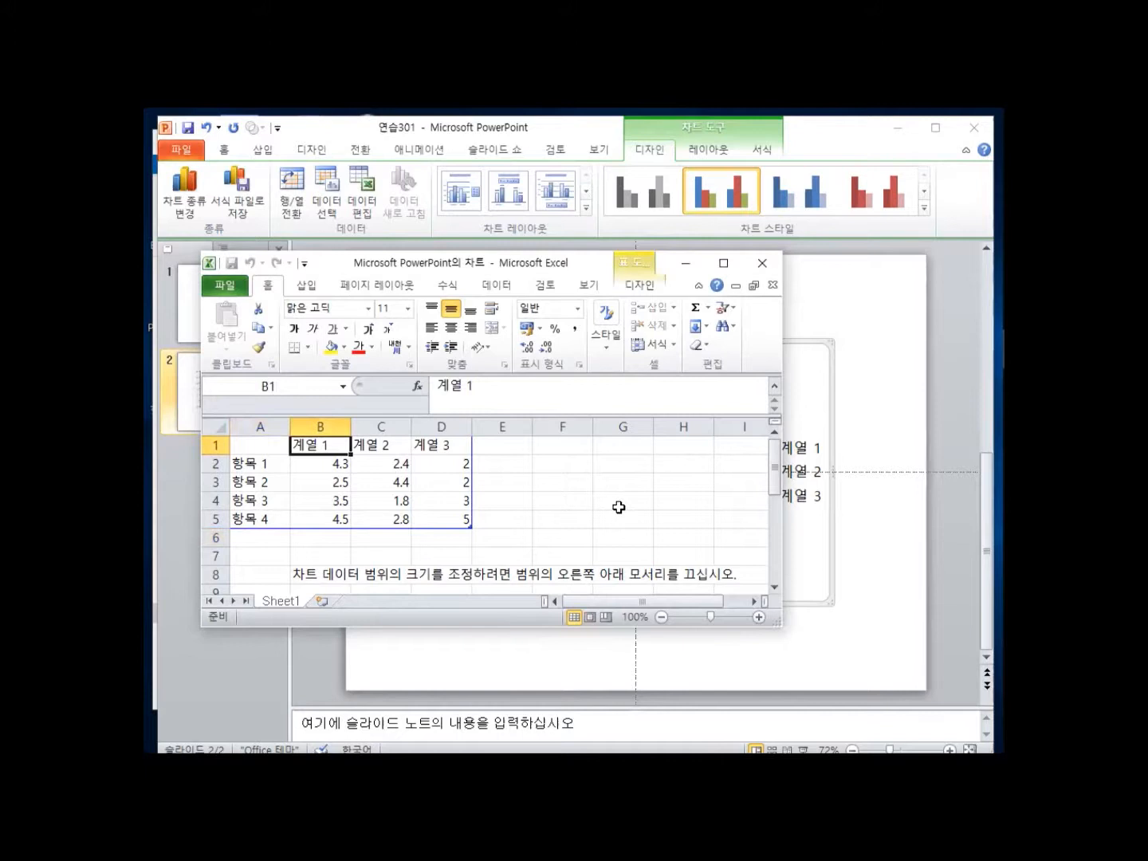
type("tpxkrrl")
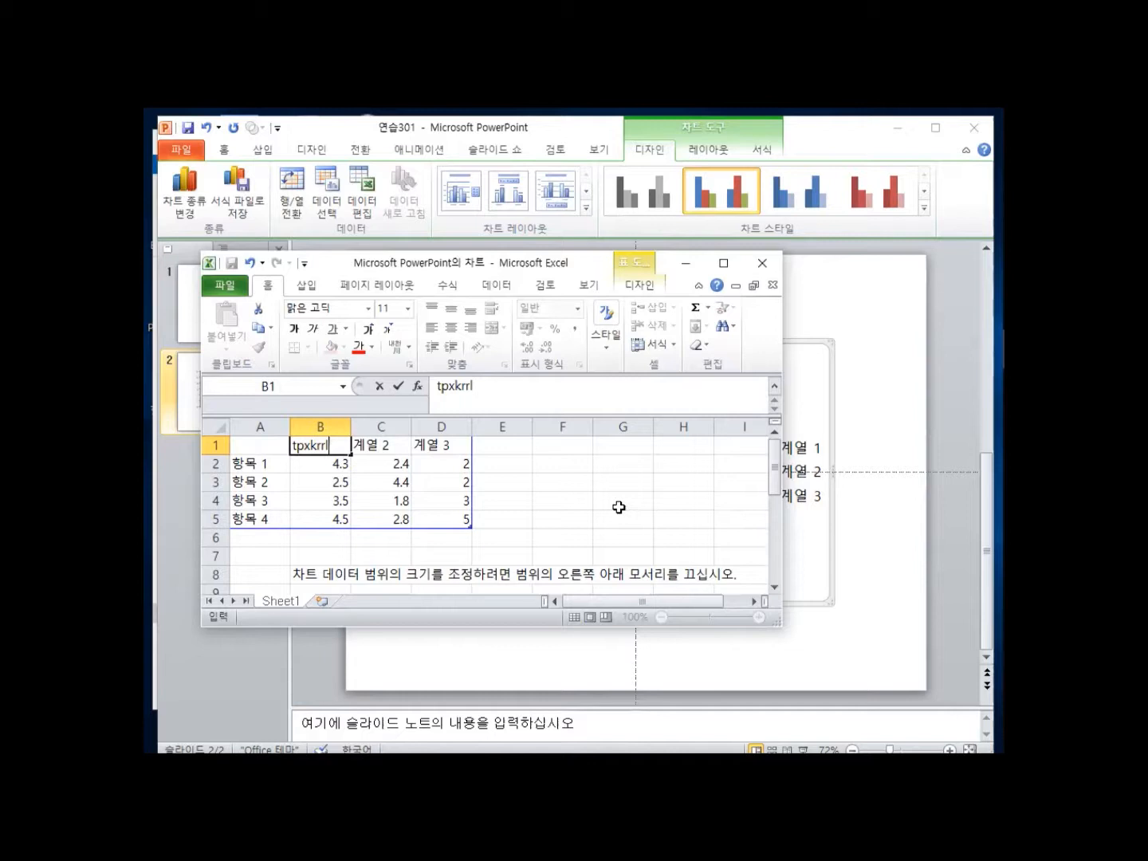
key("Tab")
type("냉장고")
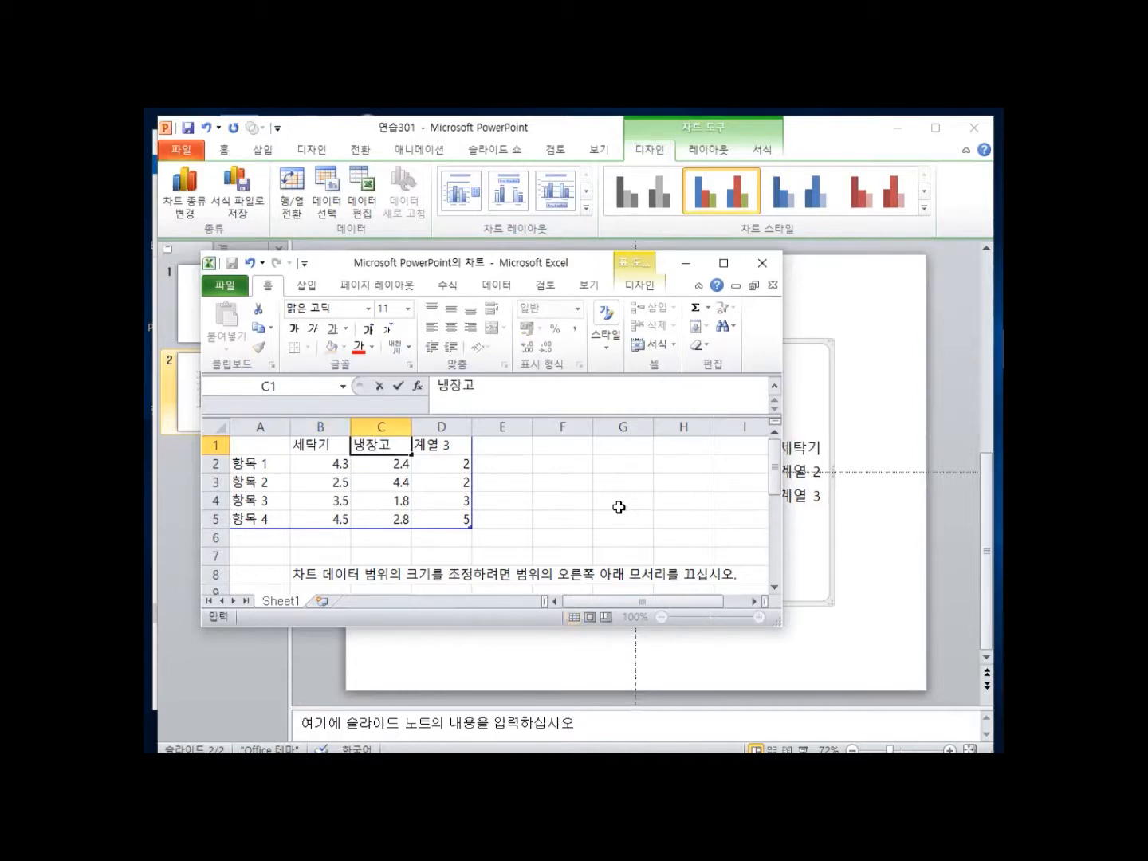
key("Tab")
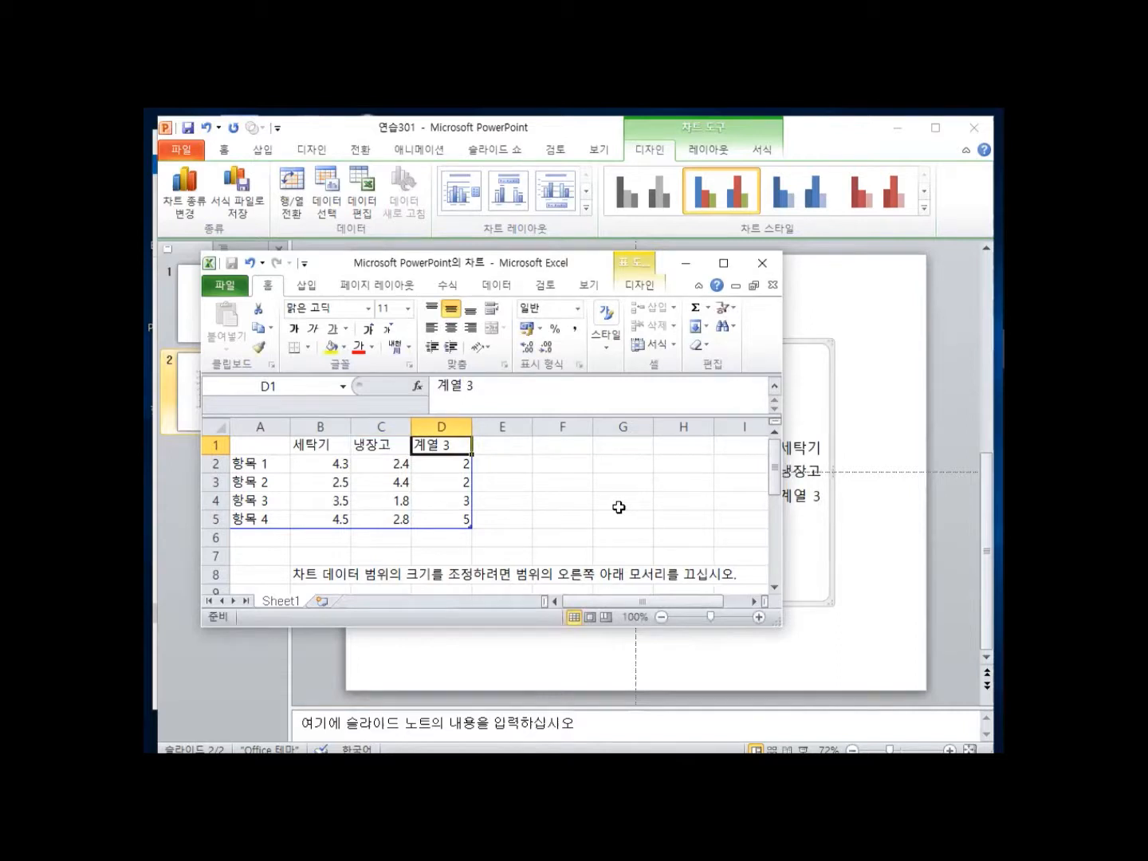
type("청소기")
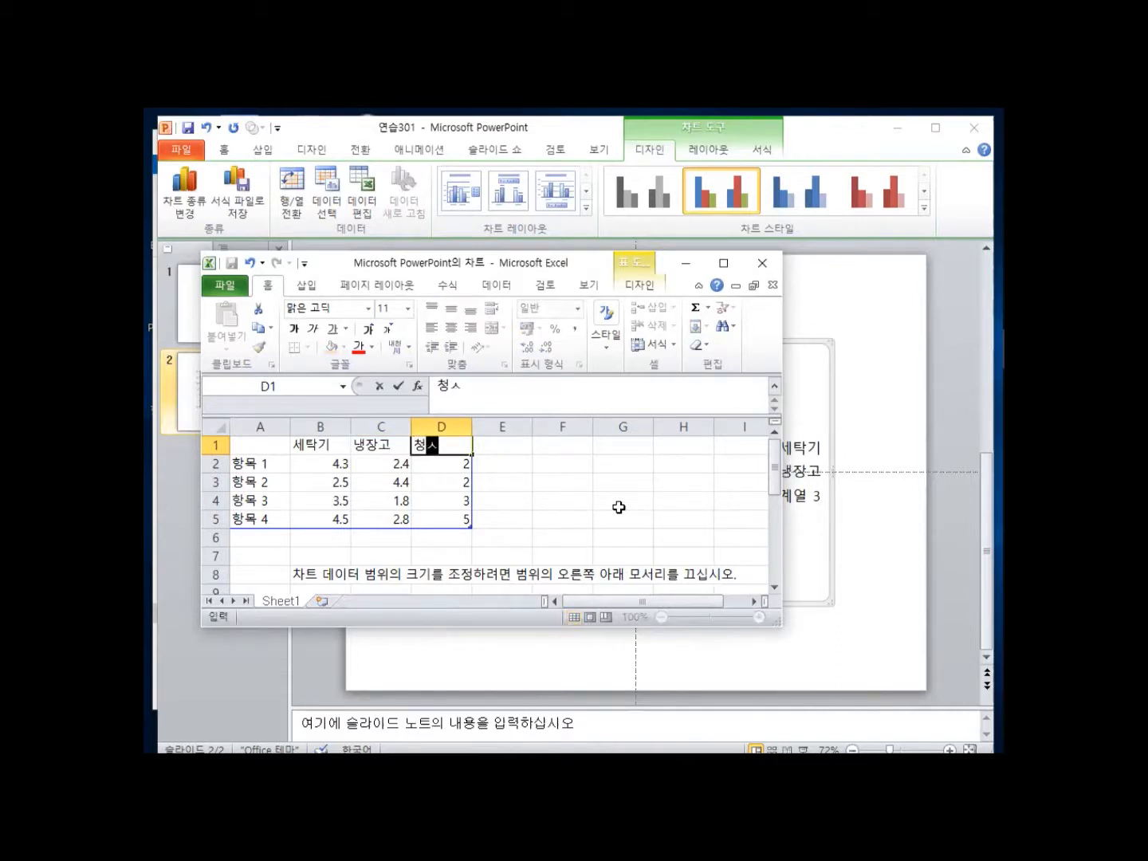
key("Tab")
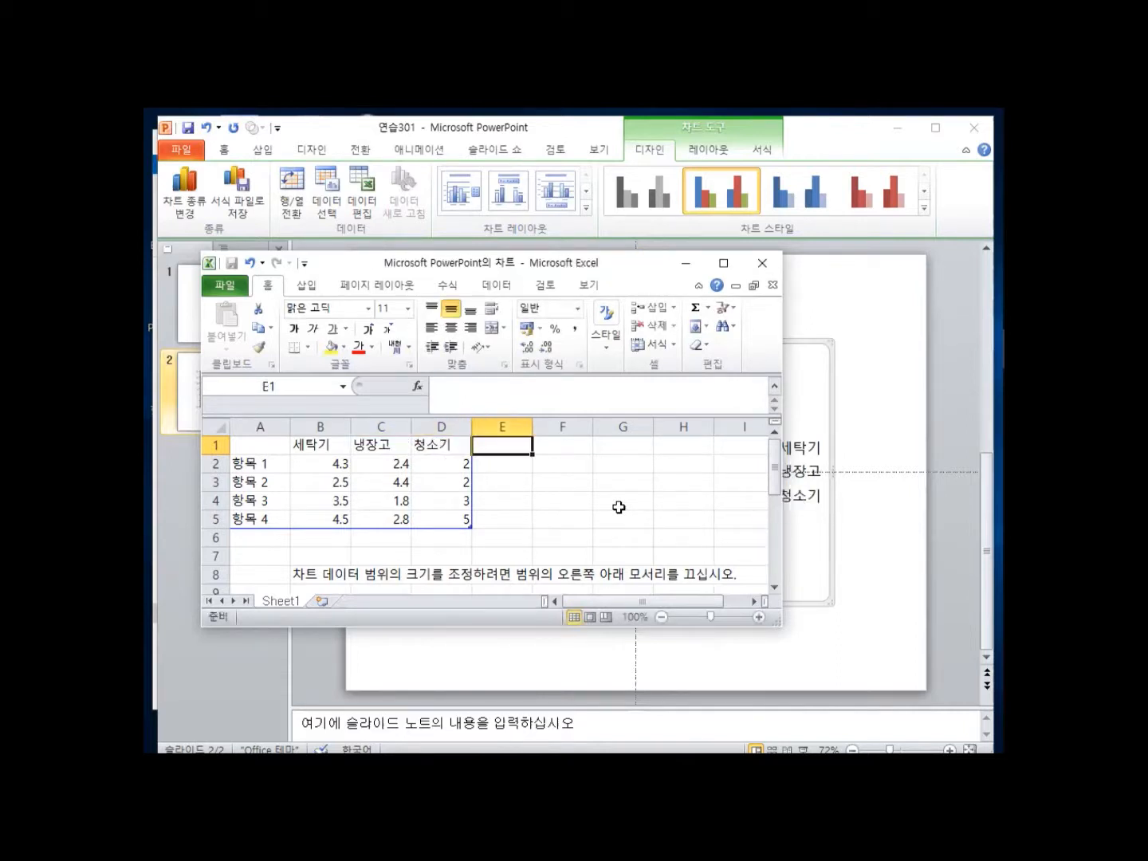
type("에")
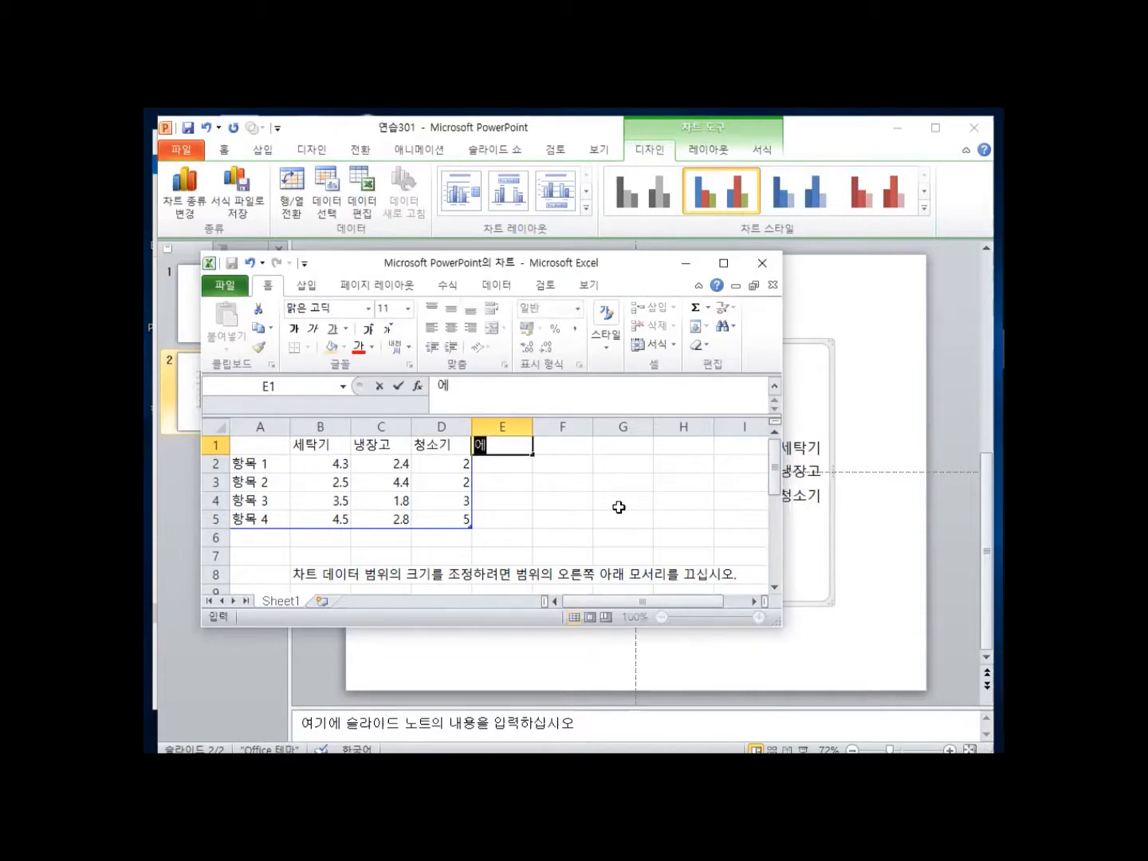
type("어컨")
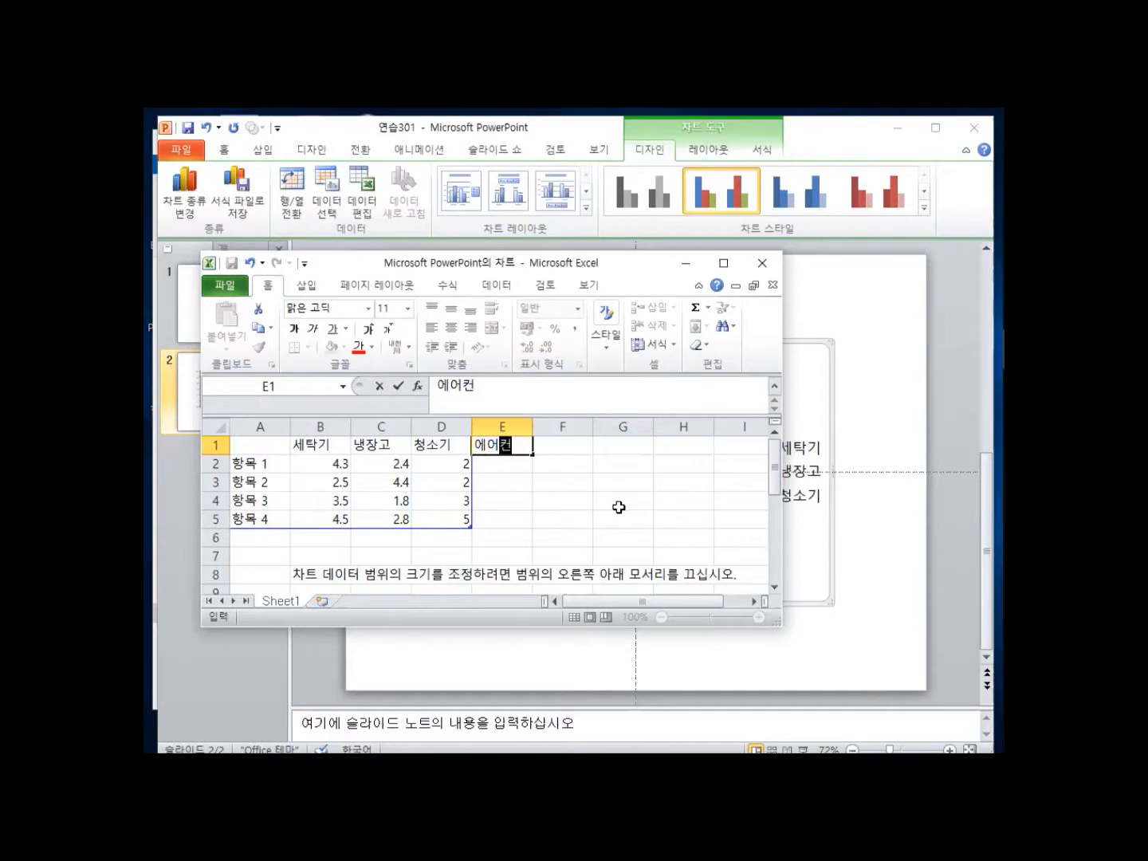
key("Return")
Label the first two data rows 총생산량 and 불량품 in A2 and A3.
key("Left")
key("Left")
key("Left")
key("Left")
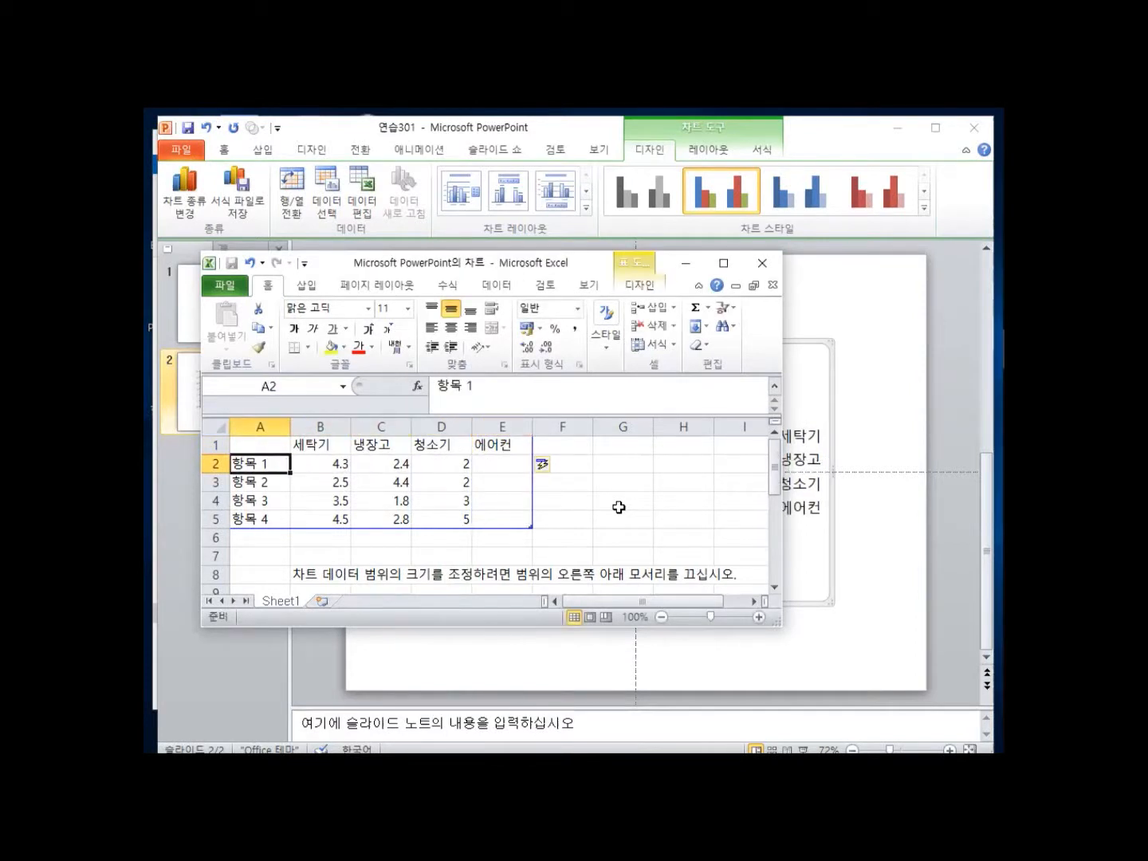
type("종생")
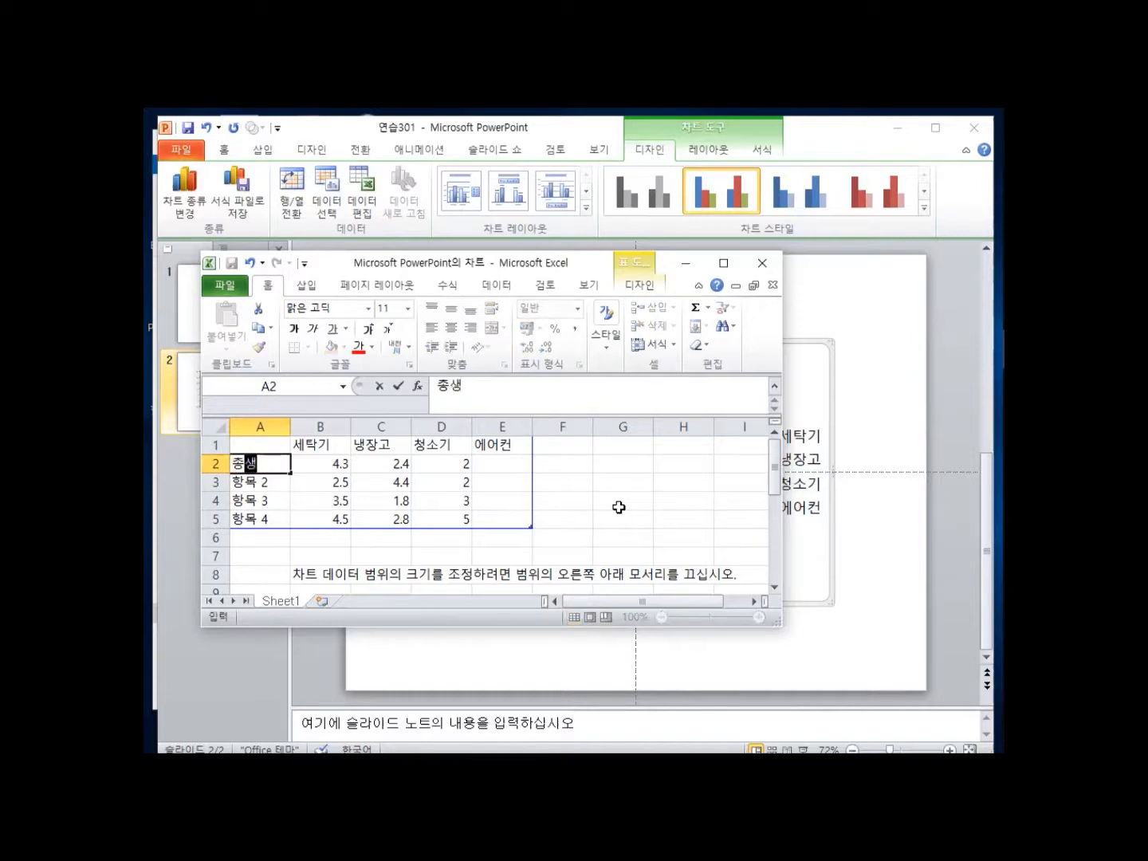
type("사산량")
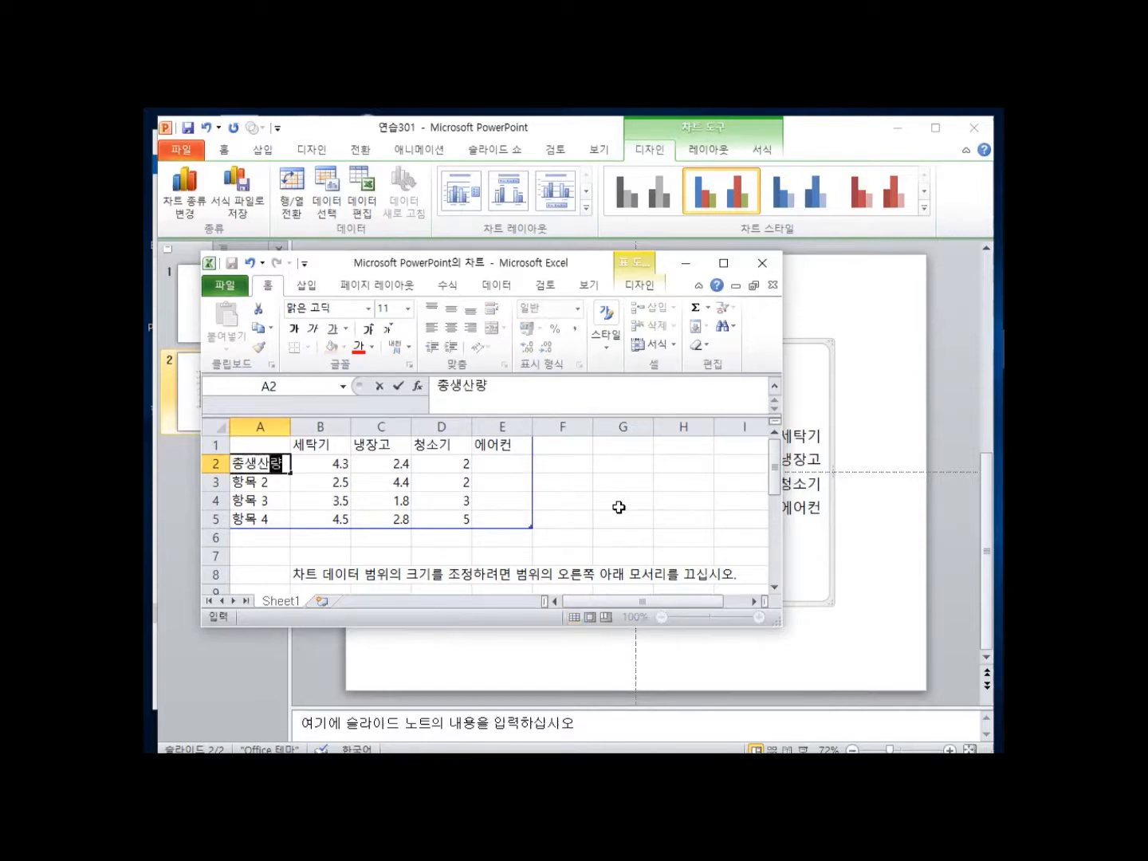
key("Return")
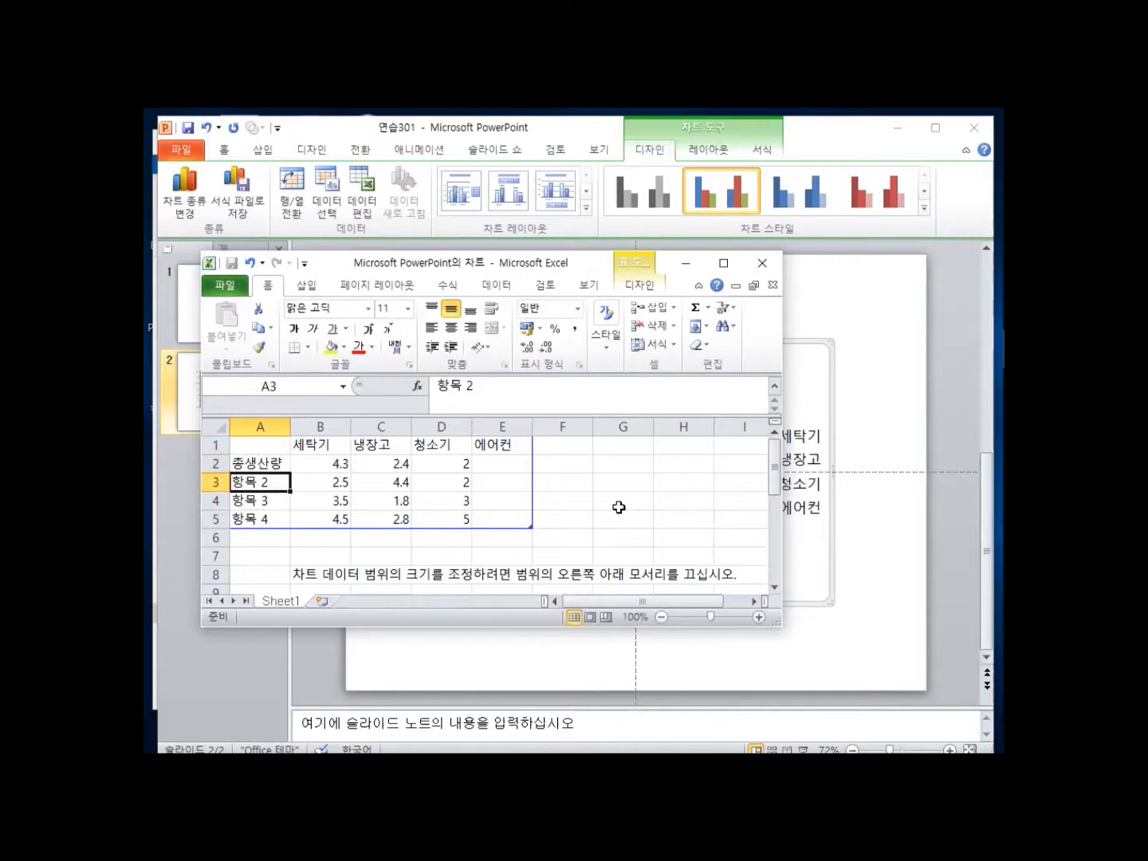
type("불량푸")
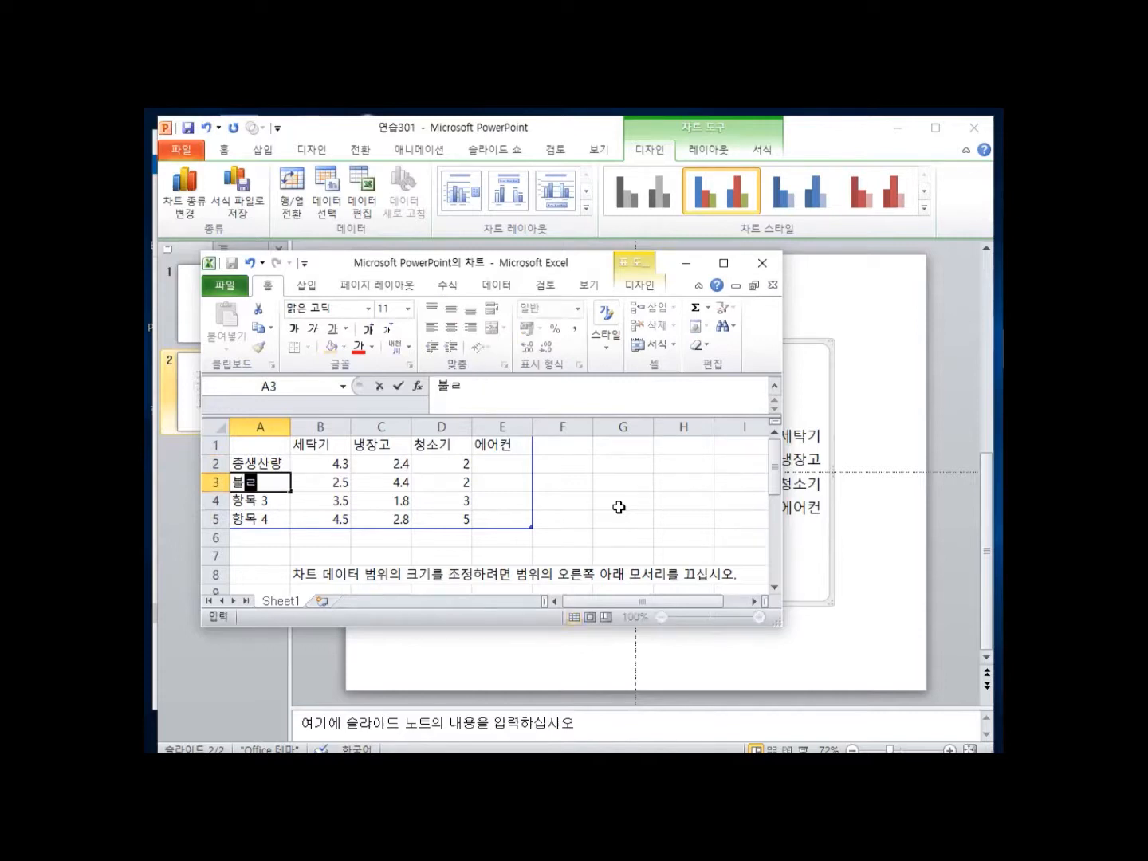
type("ㅁ")
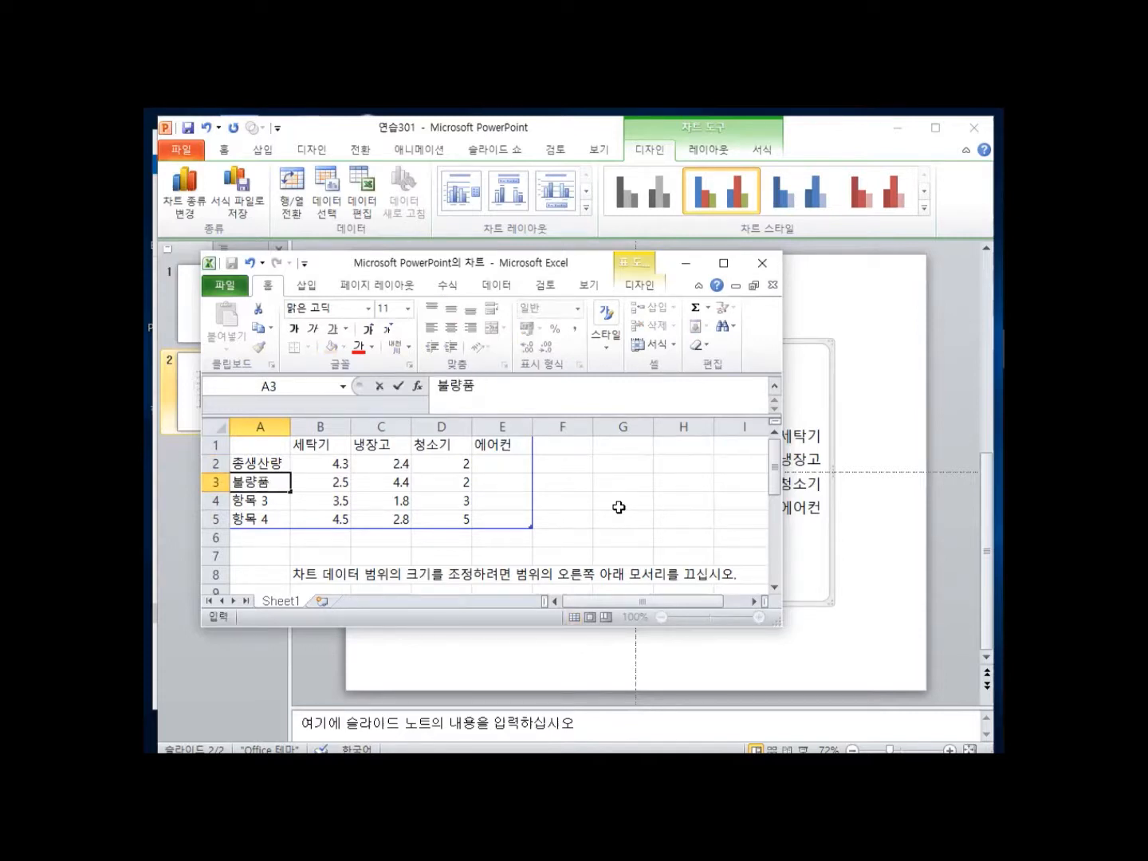
key("Up")
key("Right")
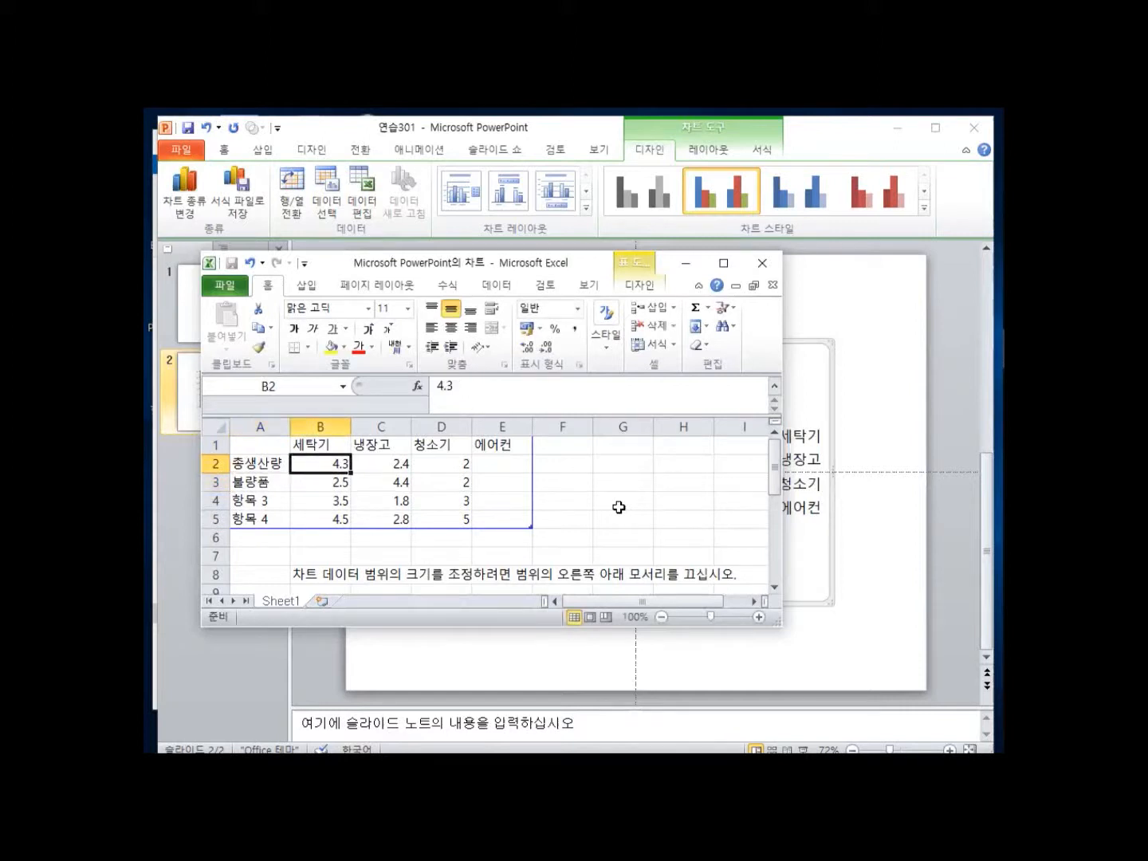
Enter production values 4500, 6000, 5100 and 3900 across row 2.
type("4500")
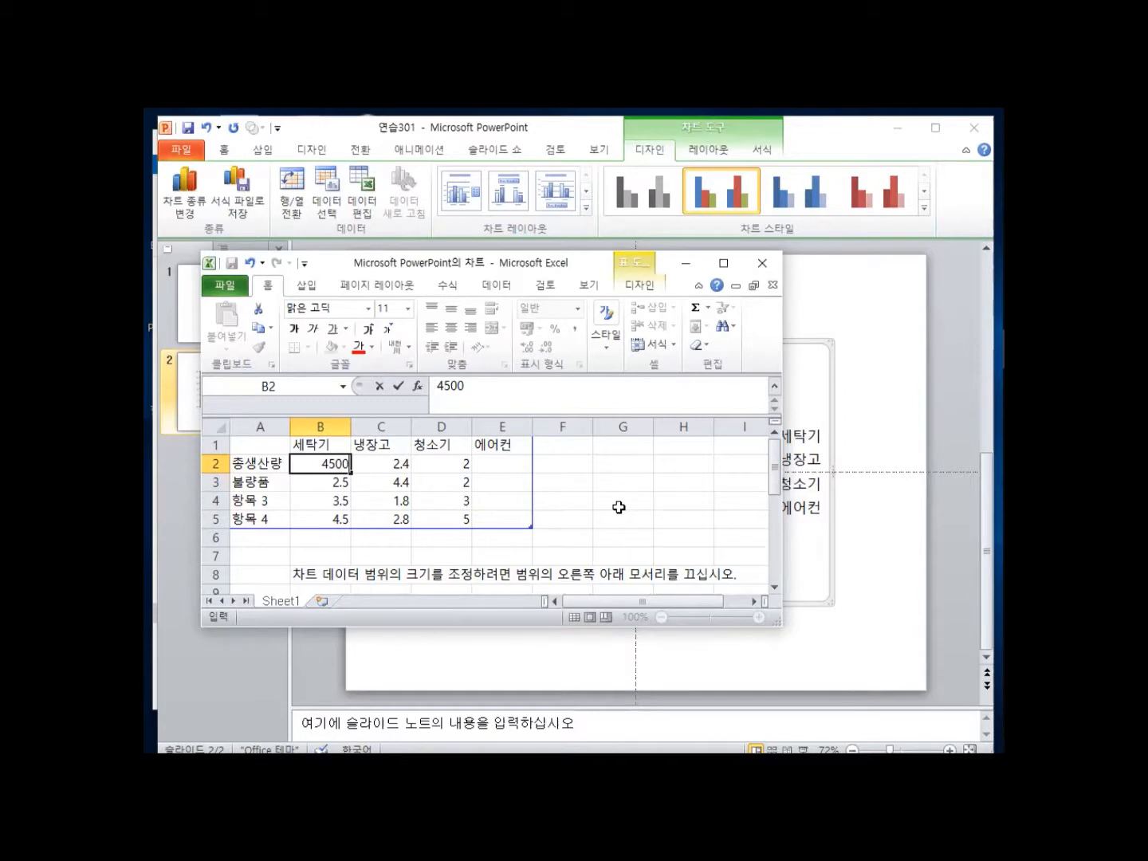
key("Tab")
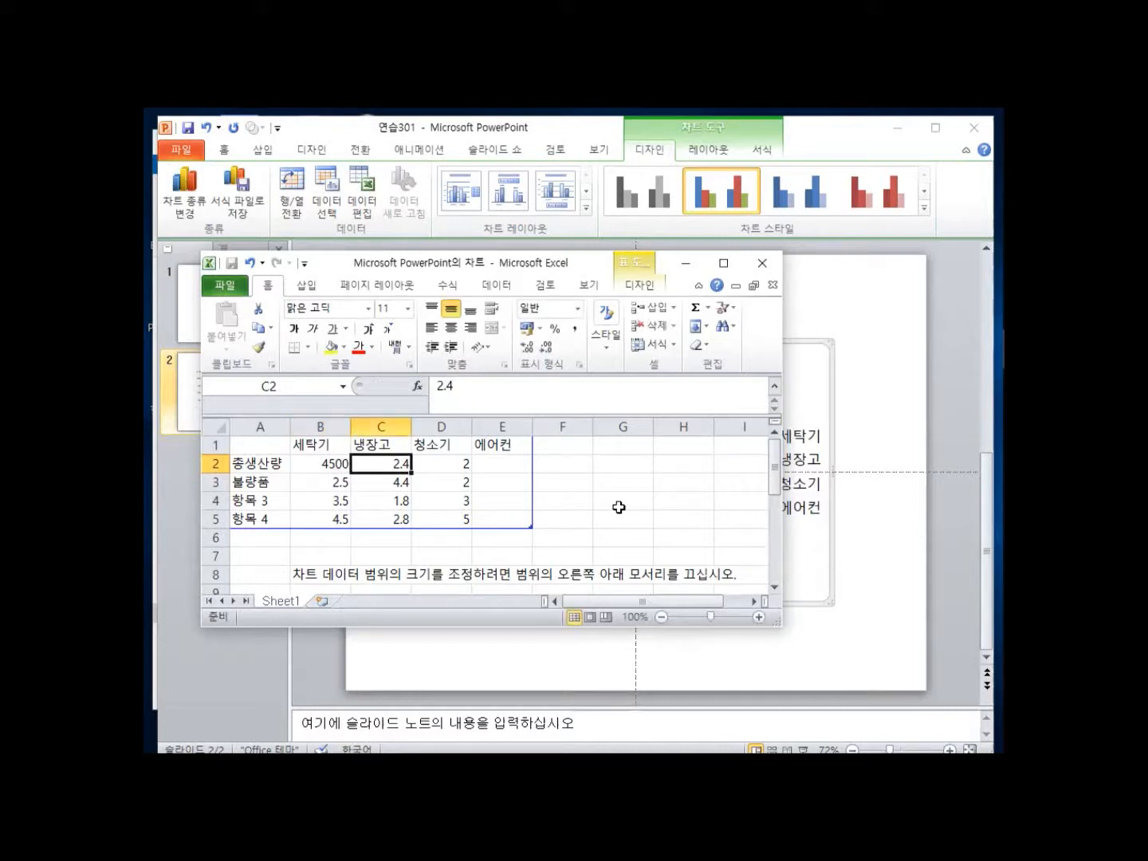
type("6000")
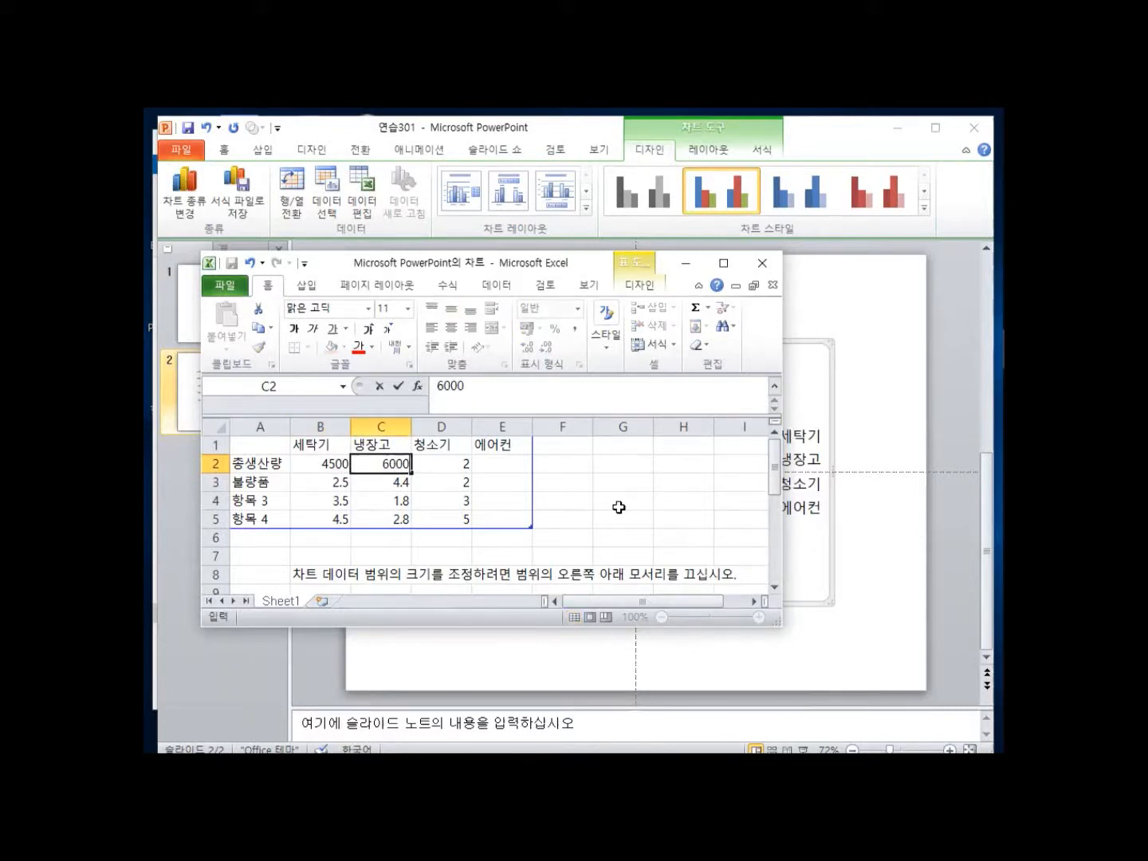
key("Tab")
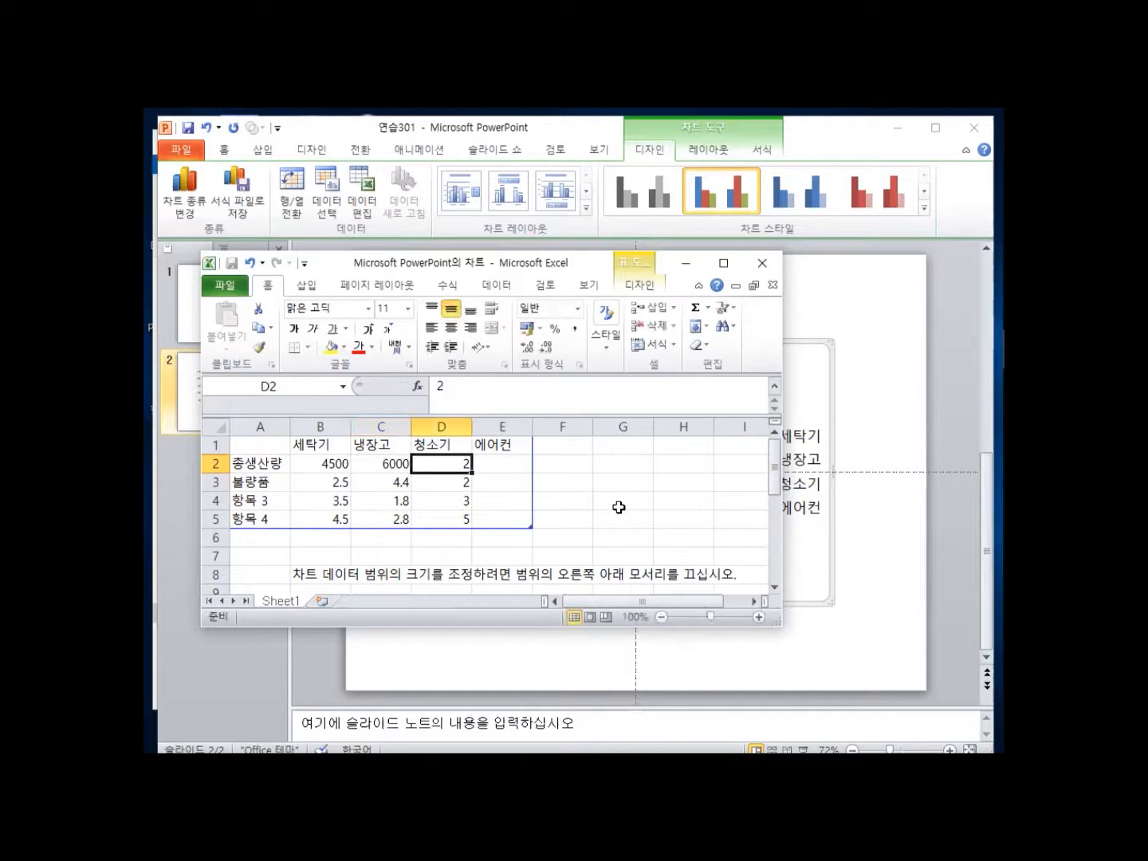
type("5100")
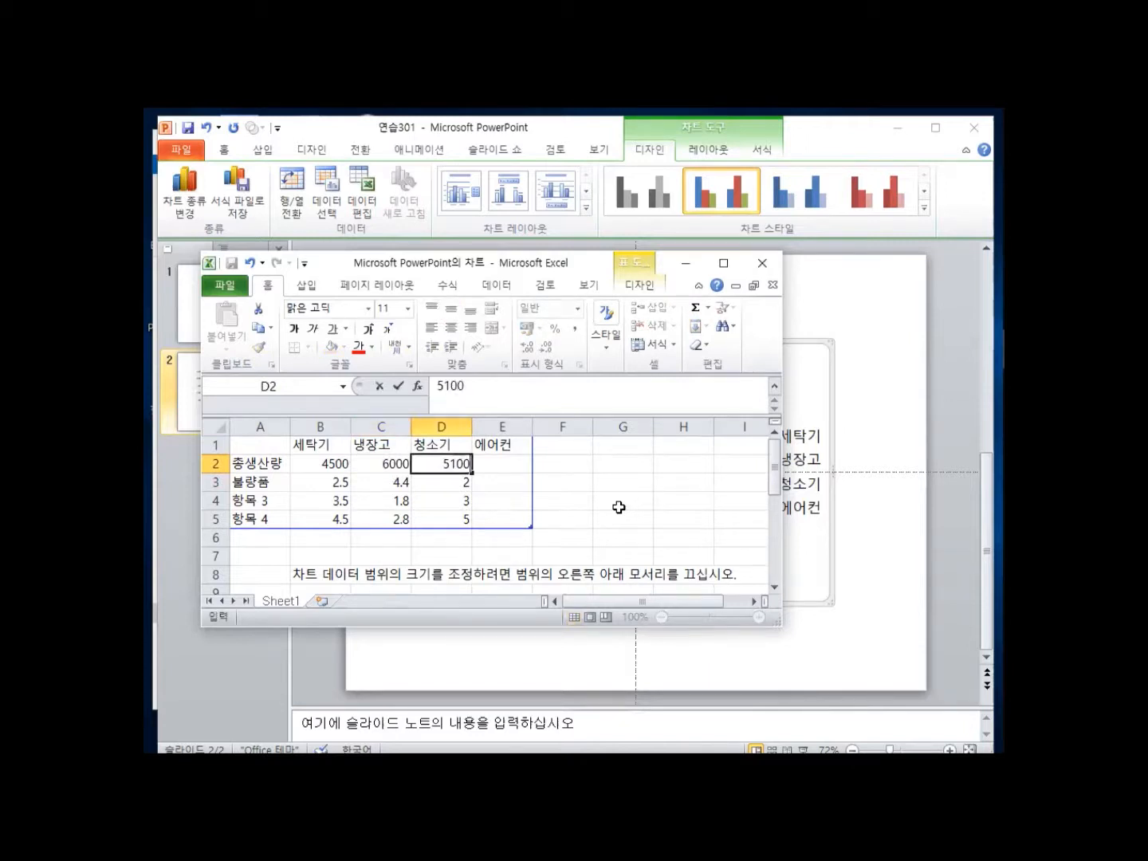
key("Tab")
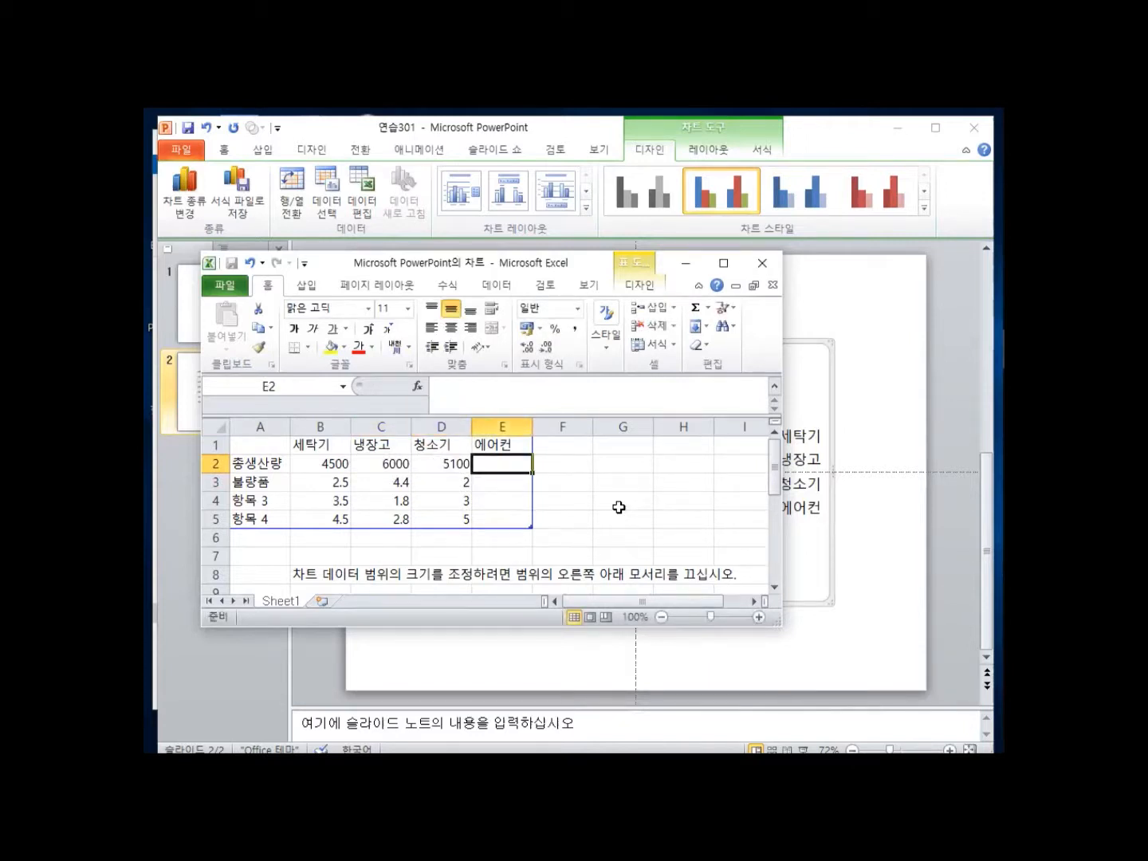
type("3900")
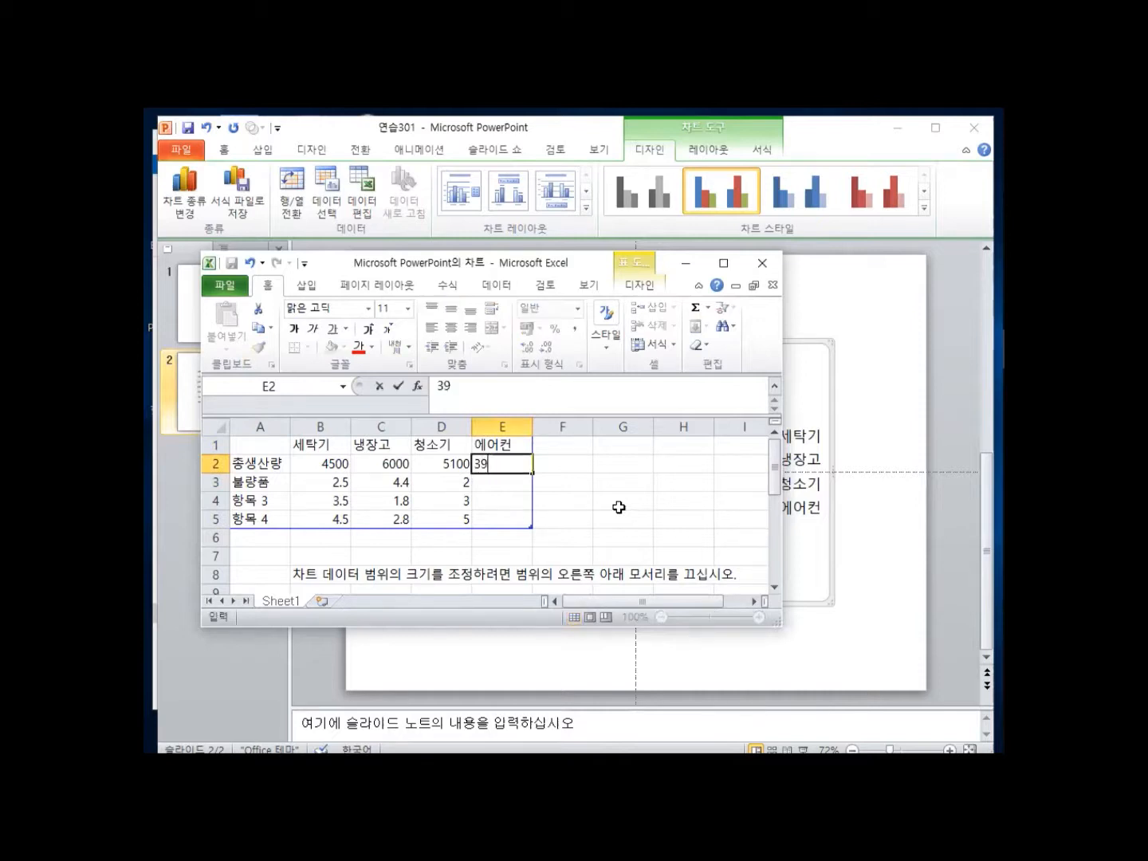
key("Return")
Enter defect values 23, 36, 28 and 18 across row 3.
key("Left")
key("Left")
key("Left")
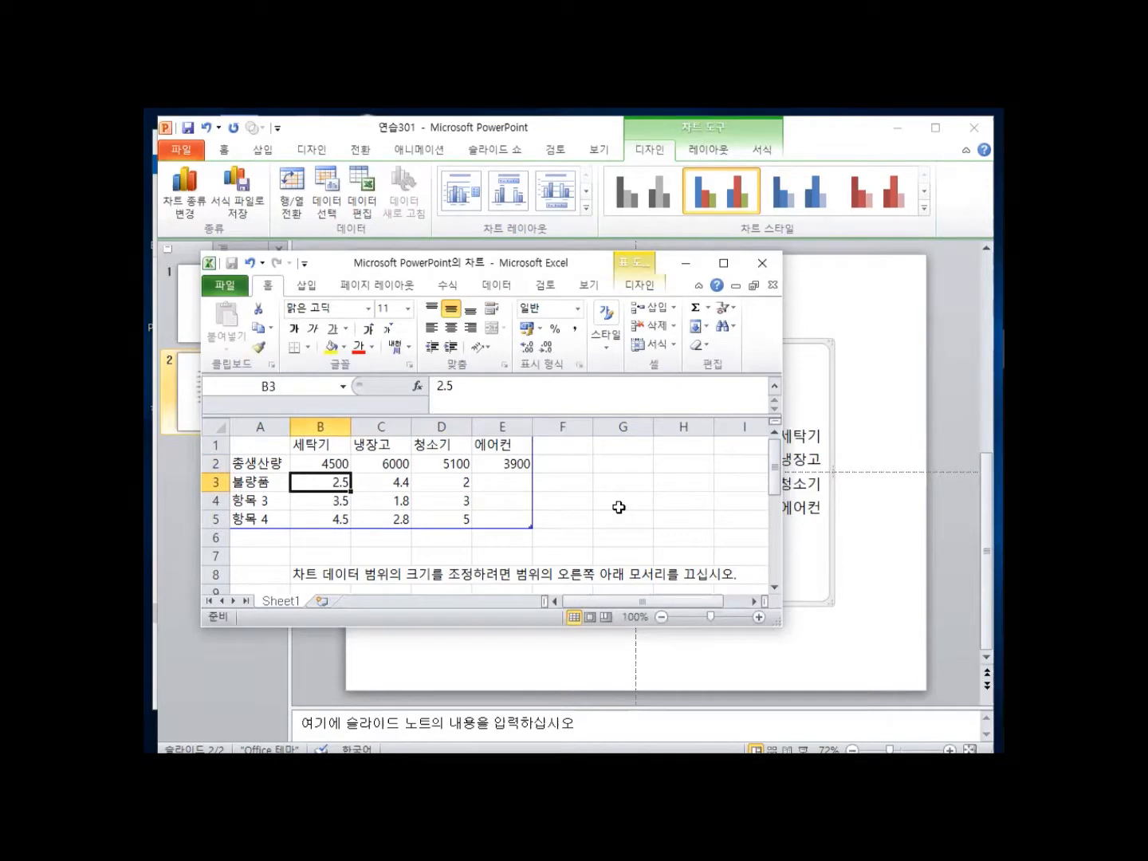
type("23")
key("Tab")
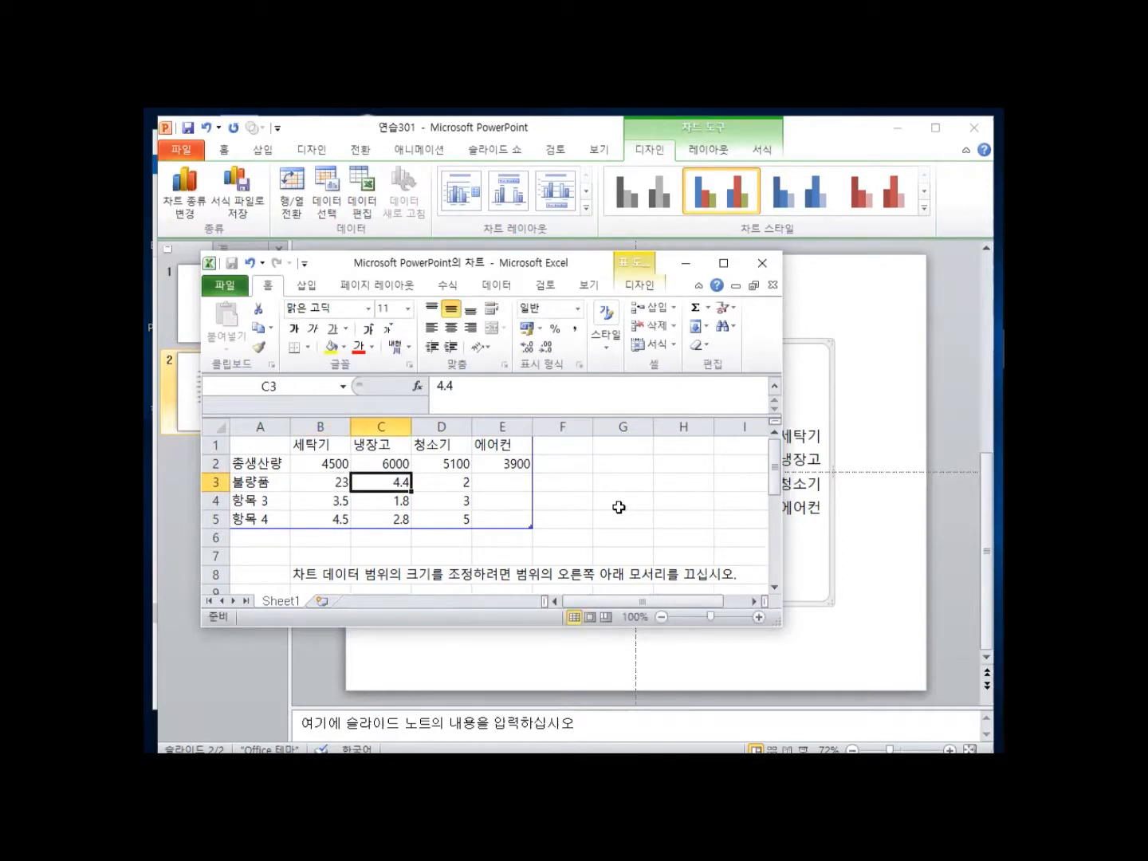
type("36")
key("Tab")
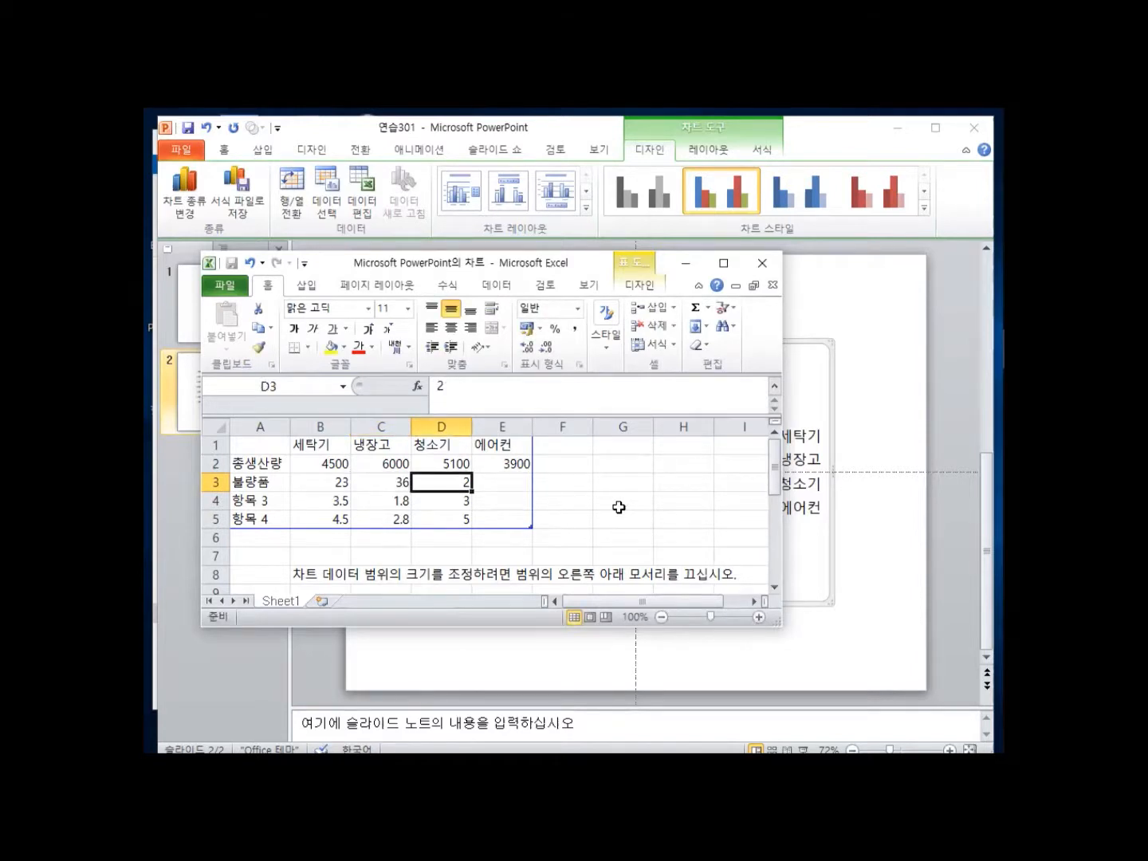
type("28")
key("Tab")
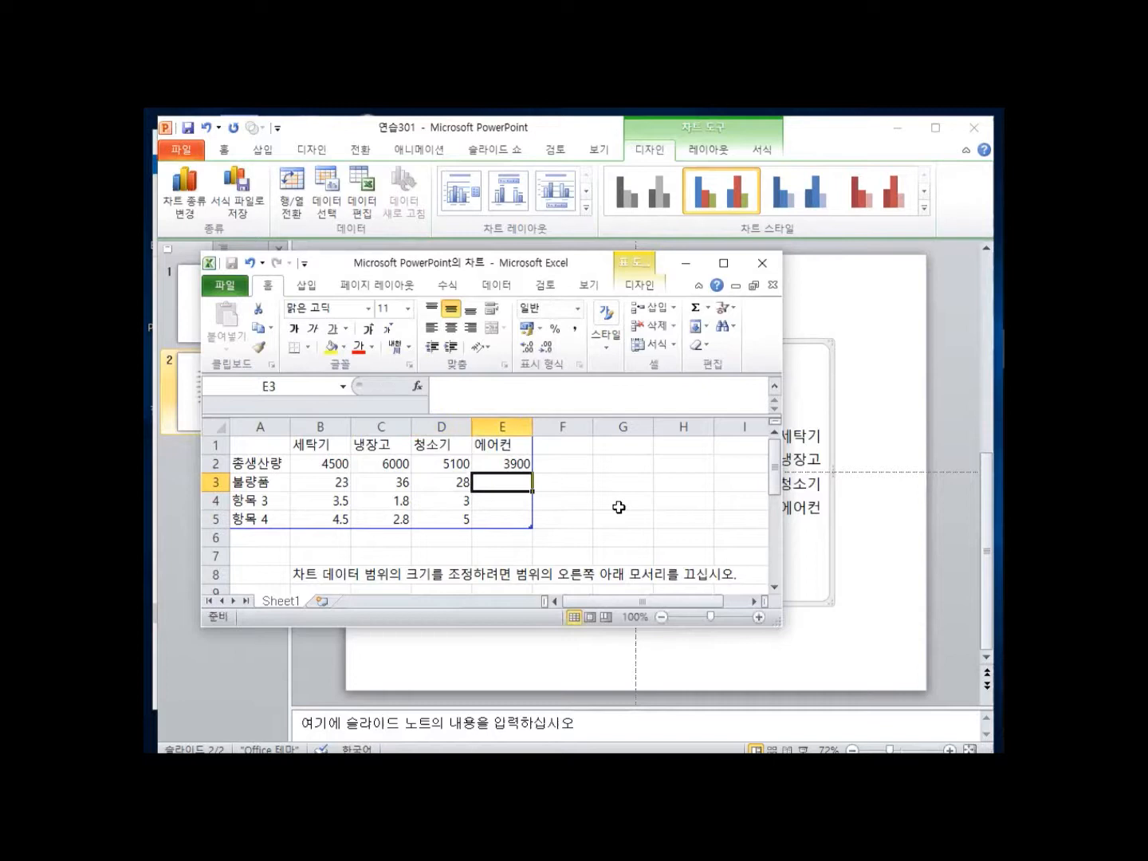
type("18")
key("Tab")
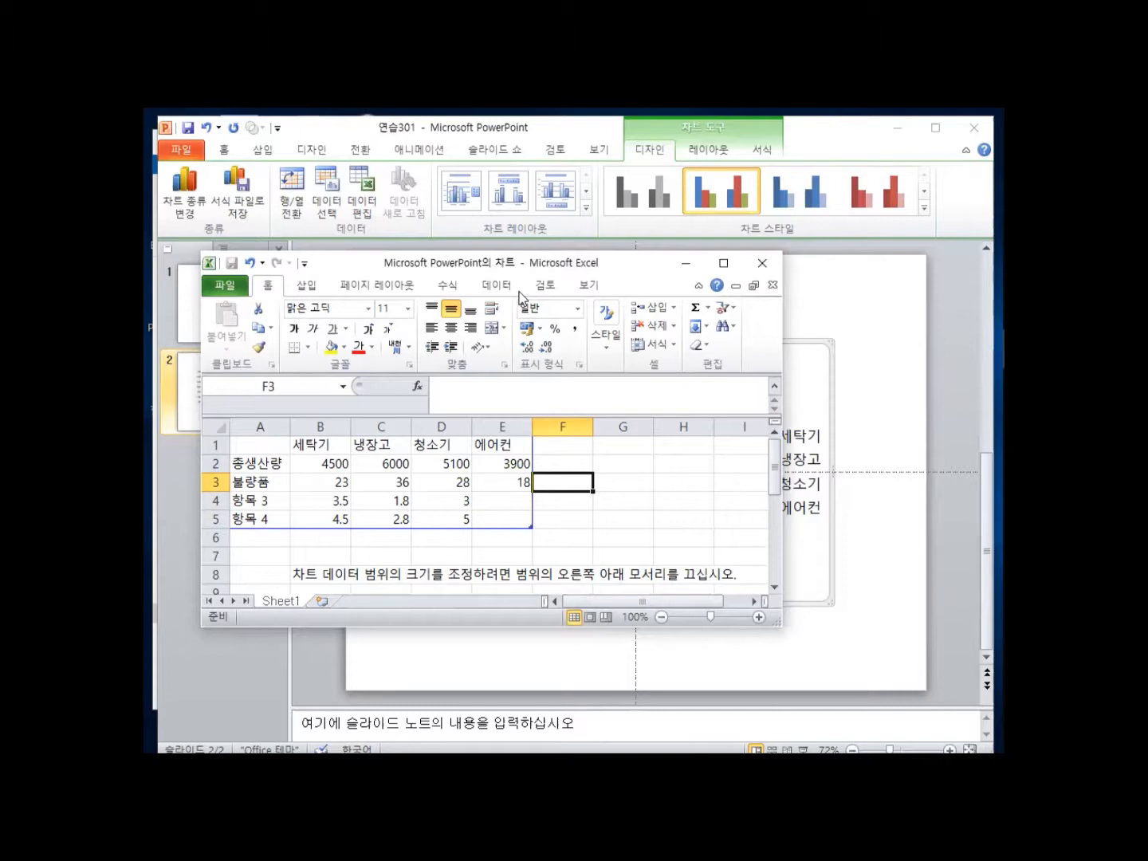
Resize the chart data range to A1:E3, dropping the 항목 3 and 항목 4 rows.
left_click_drag(519, 262, 566, 294)
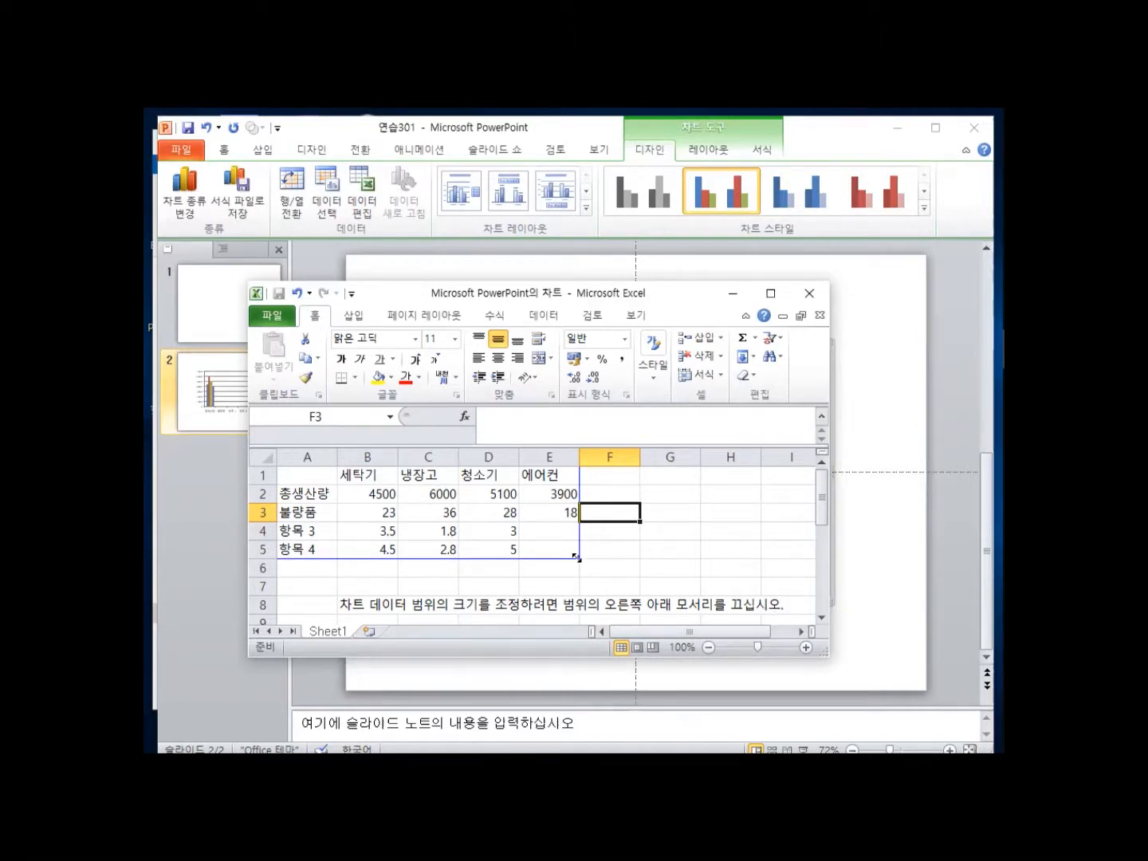
left_click_drag(575, 558, 564, 523)
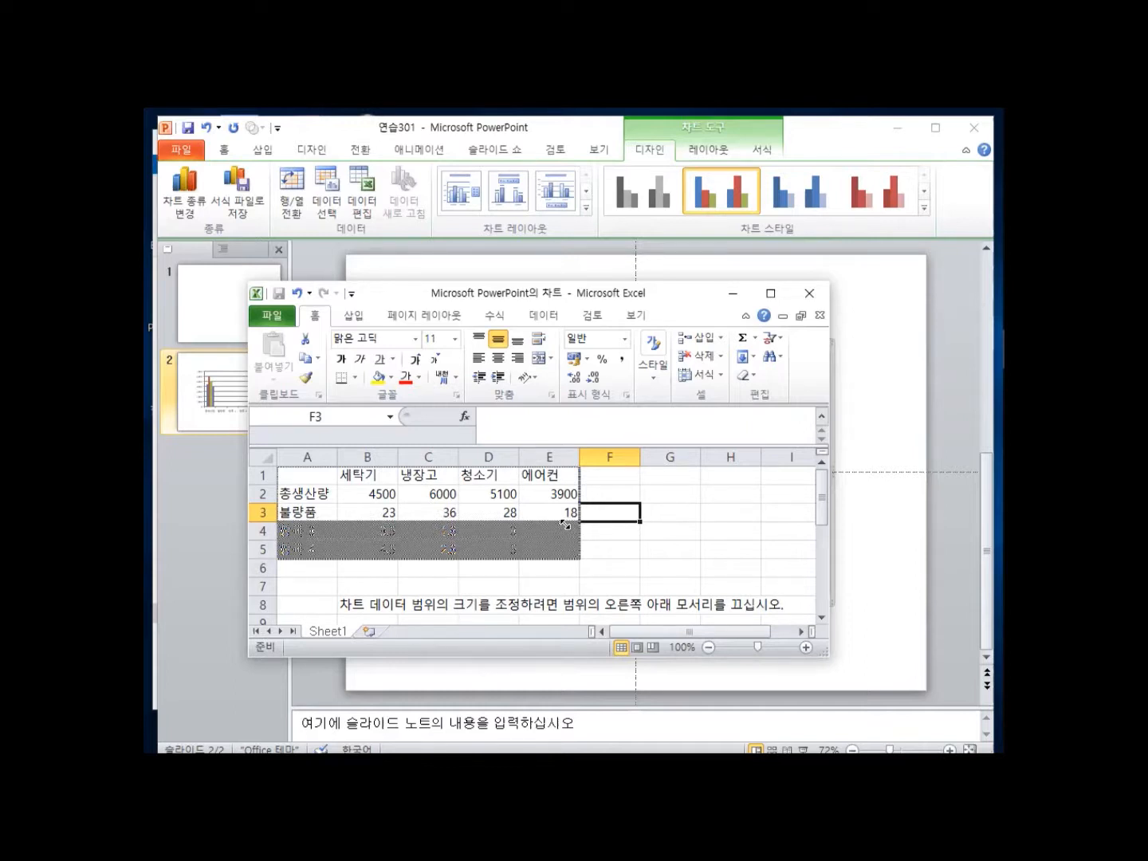
left_click_drag(563, 523, 566, 524)
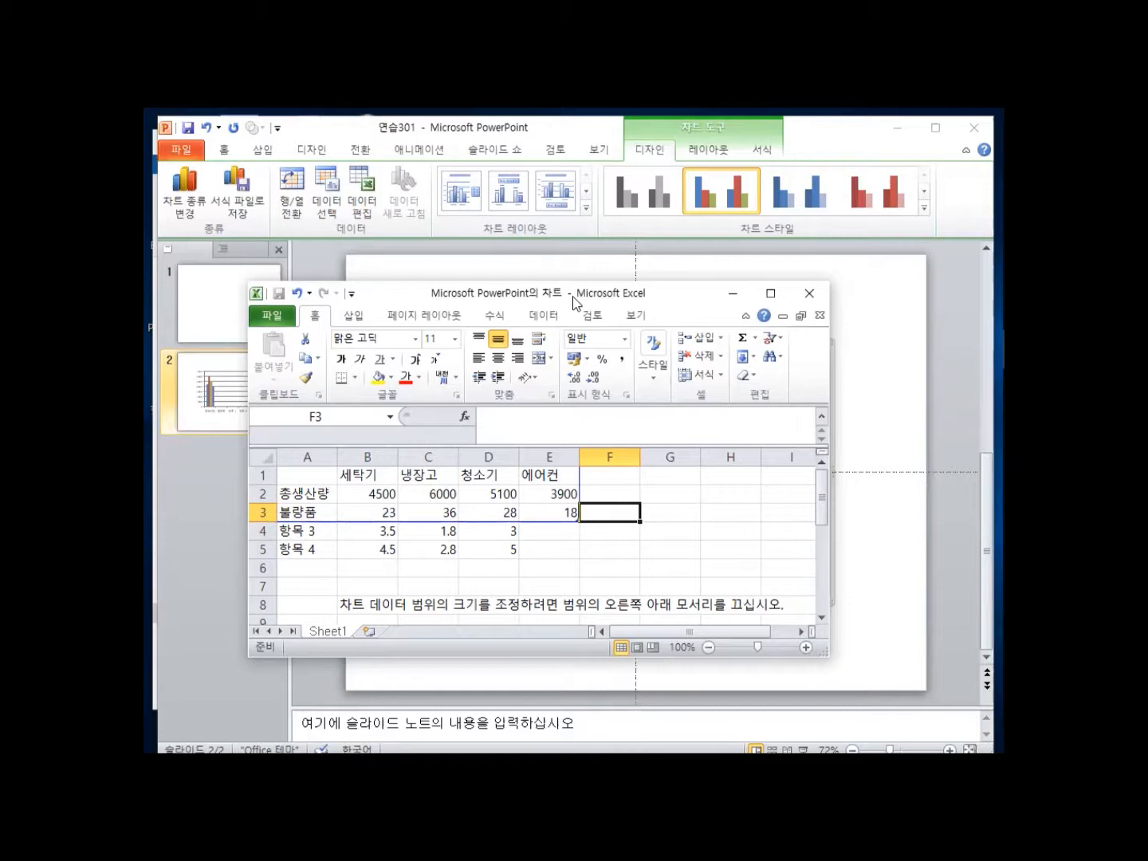
left_click_drag(573, 297, 543, 290)
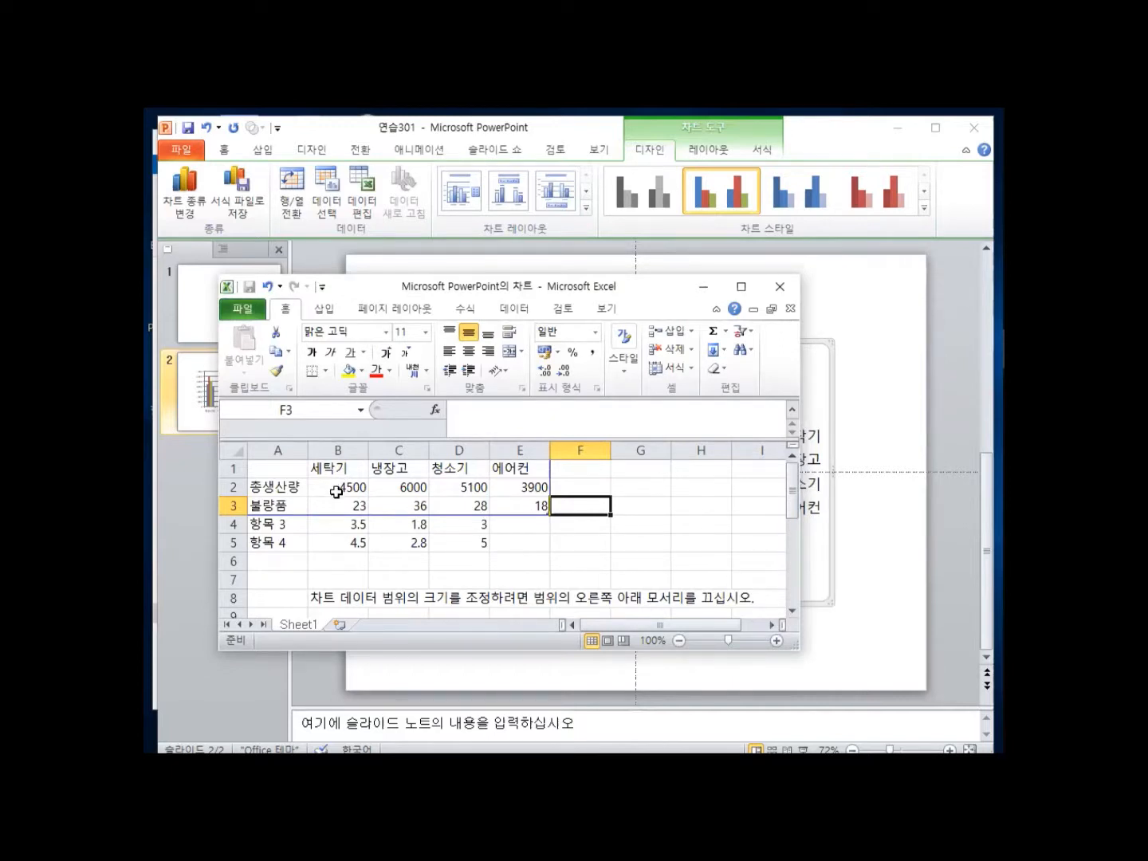
Apply Comma Style to B2:E3 so the figures show thousands separators.
left_click_drag(330, 487, 535, 508)
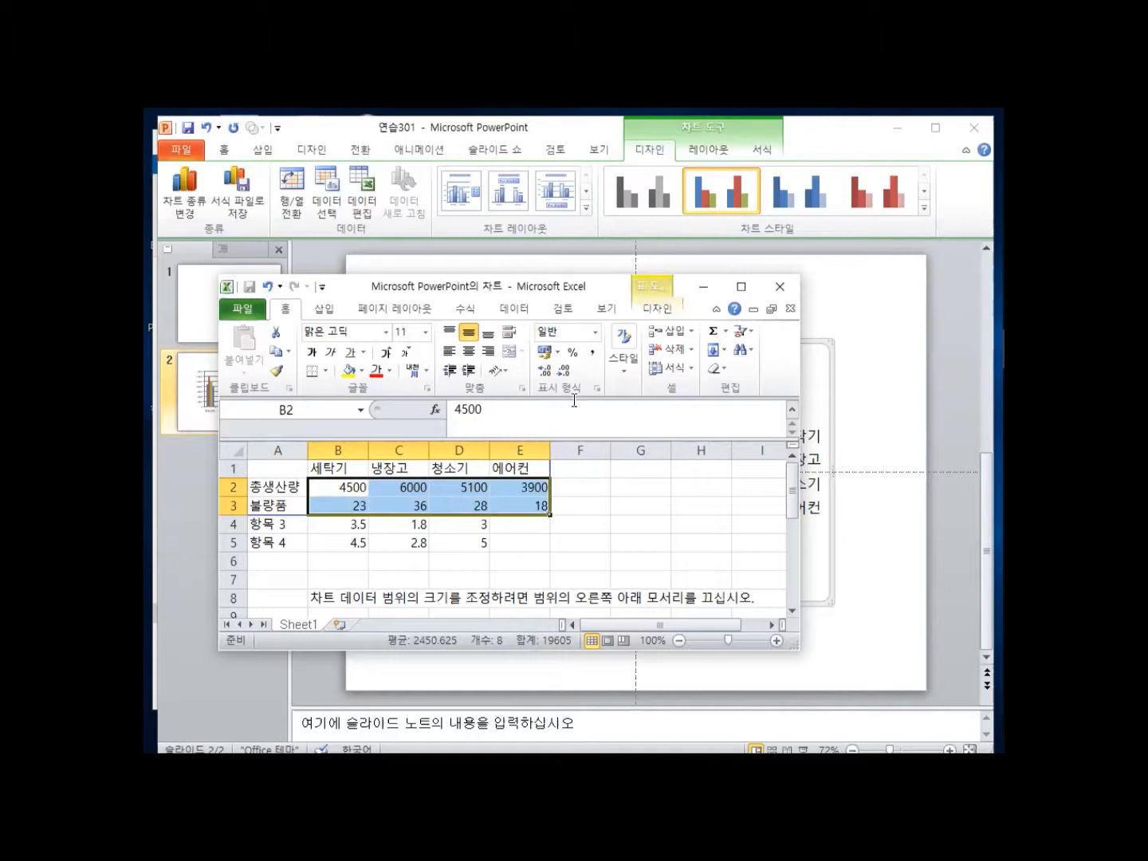
left_click(591, 351)
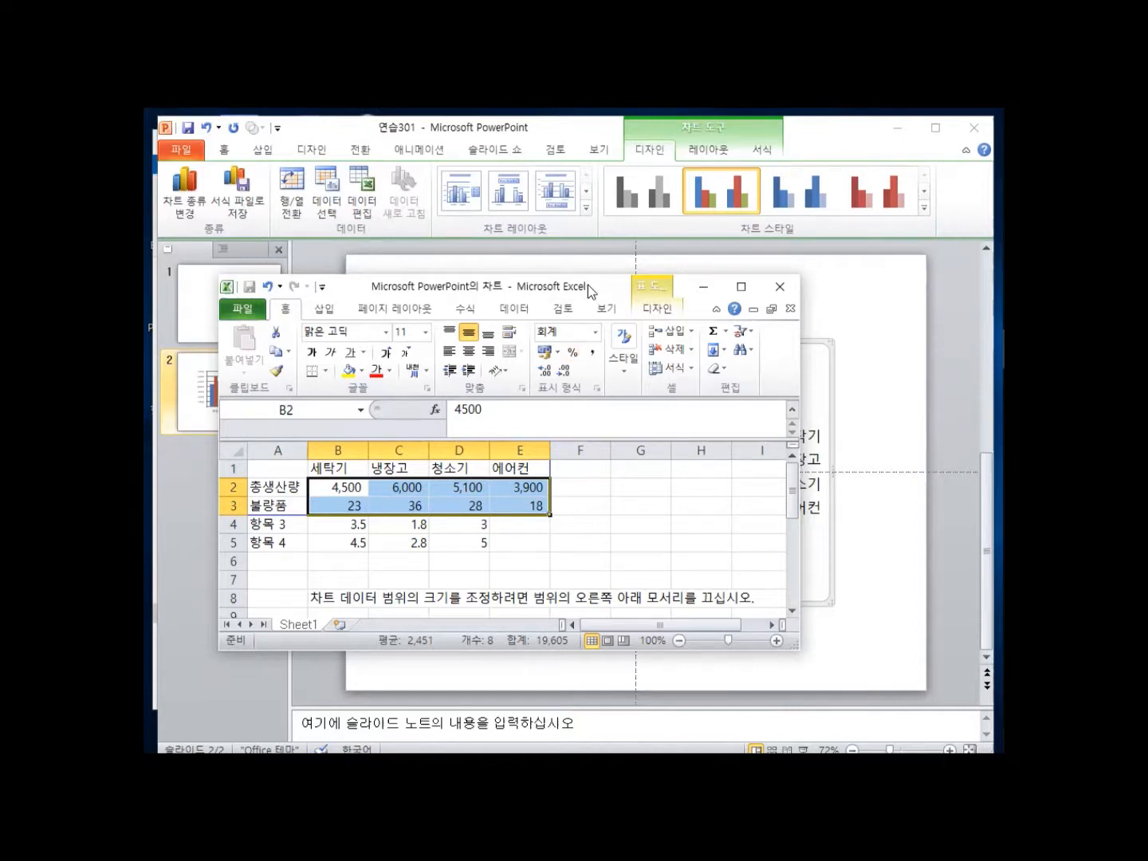
left_click_drag(587, 284, 656, 634)
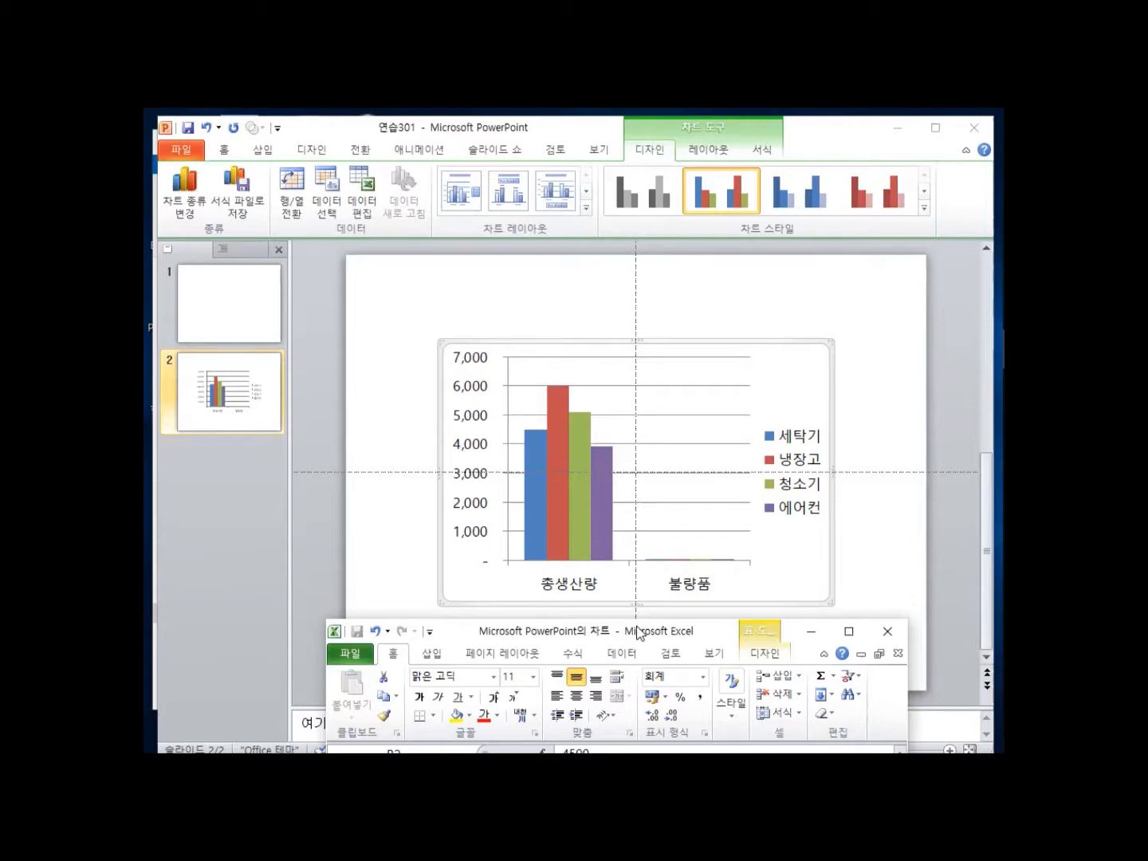
Switch the chart's rows and columns so 총생산량 and 불량품 become the series.
left_click_drag(638, 633, 609, 299)
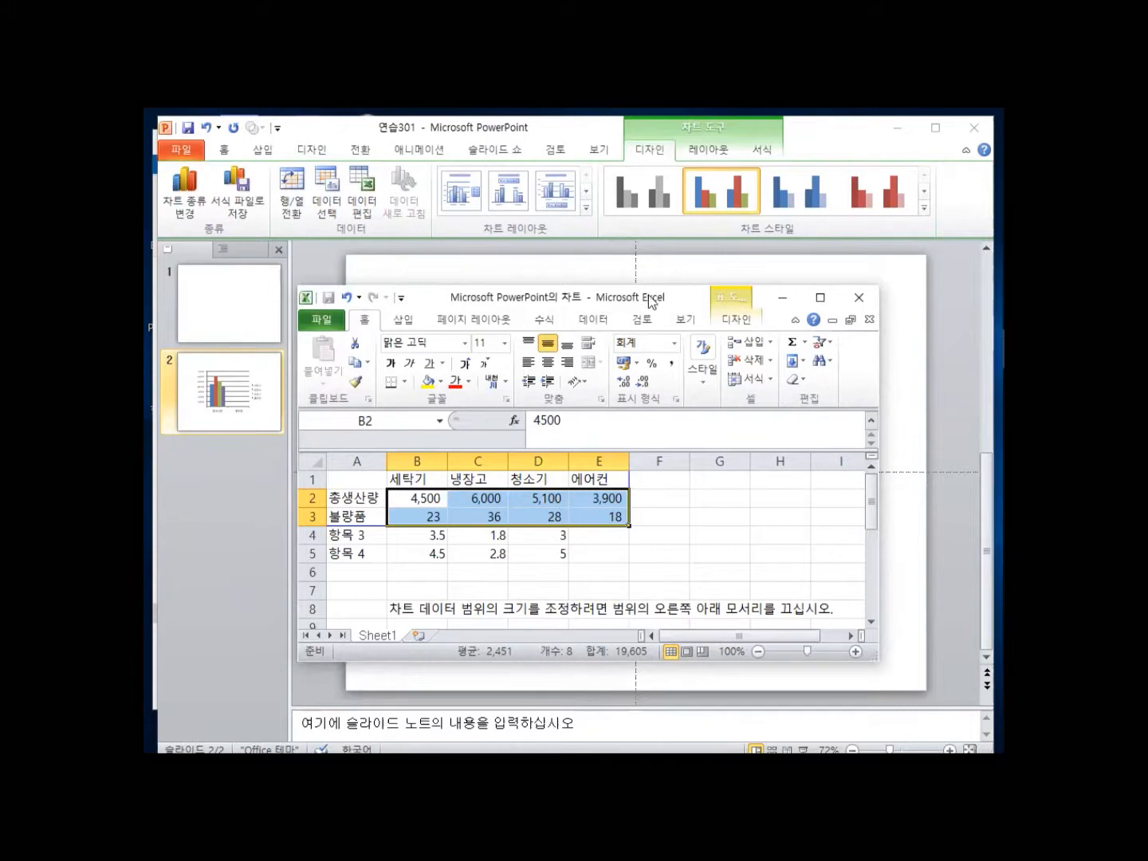
left_click_drag(550, 301, 577, 310)
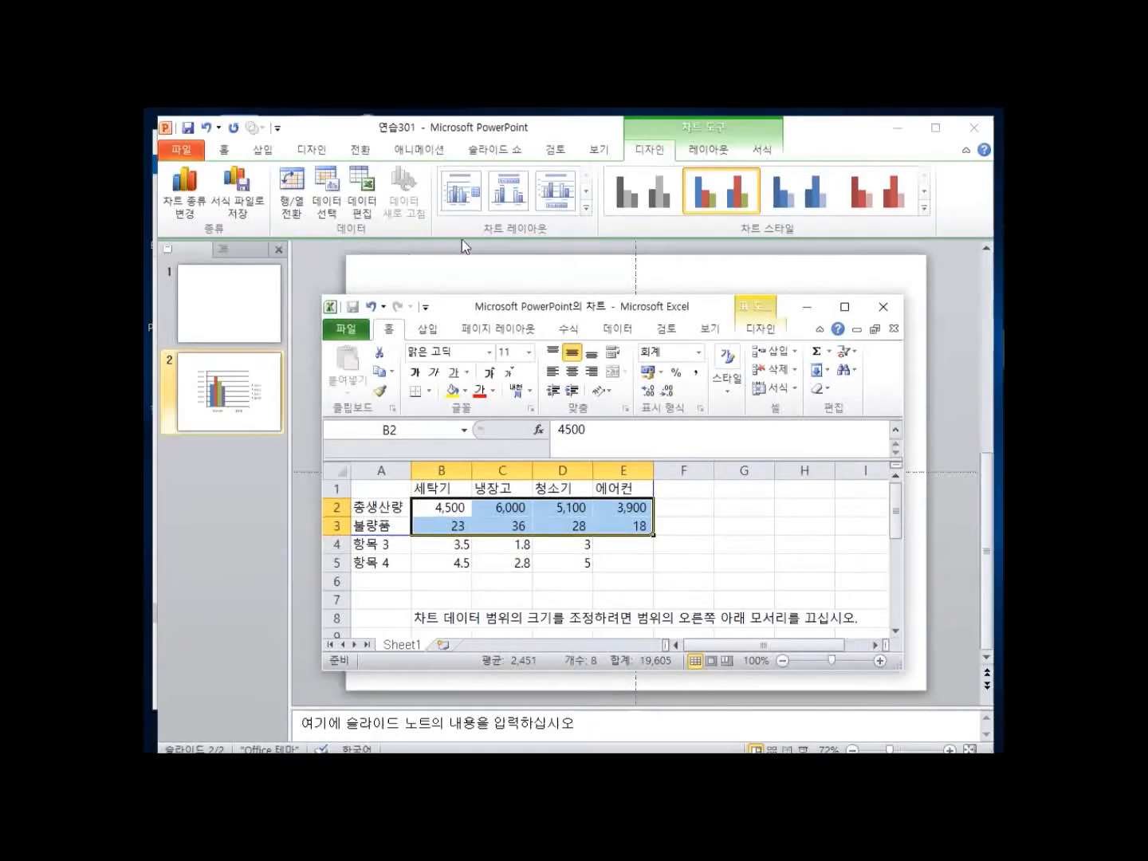
left_click(293, 183)
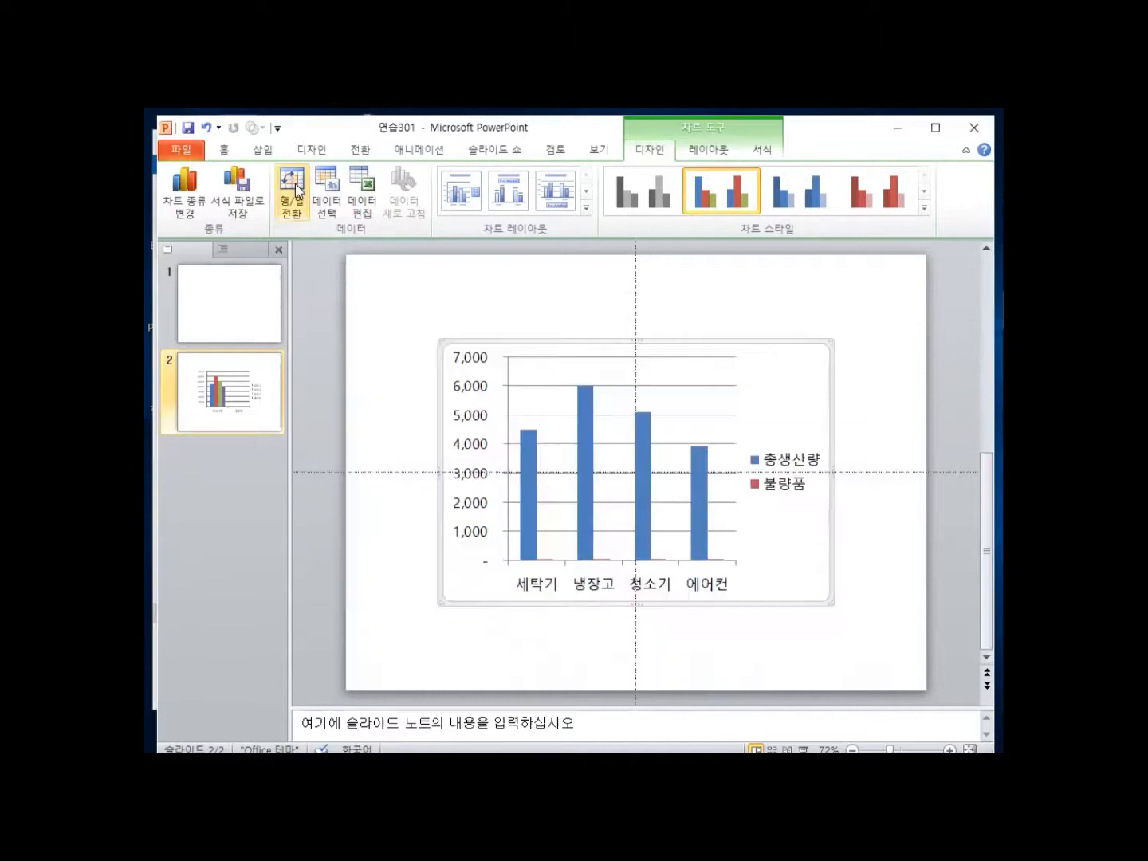
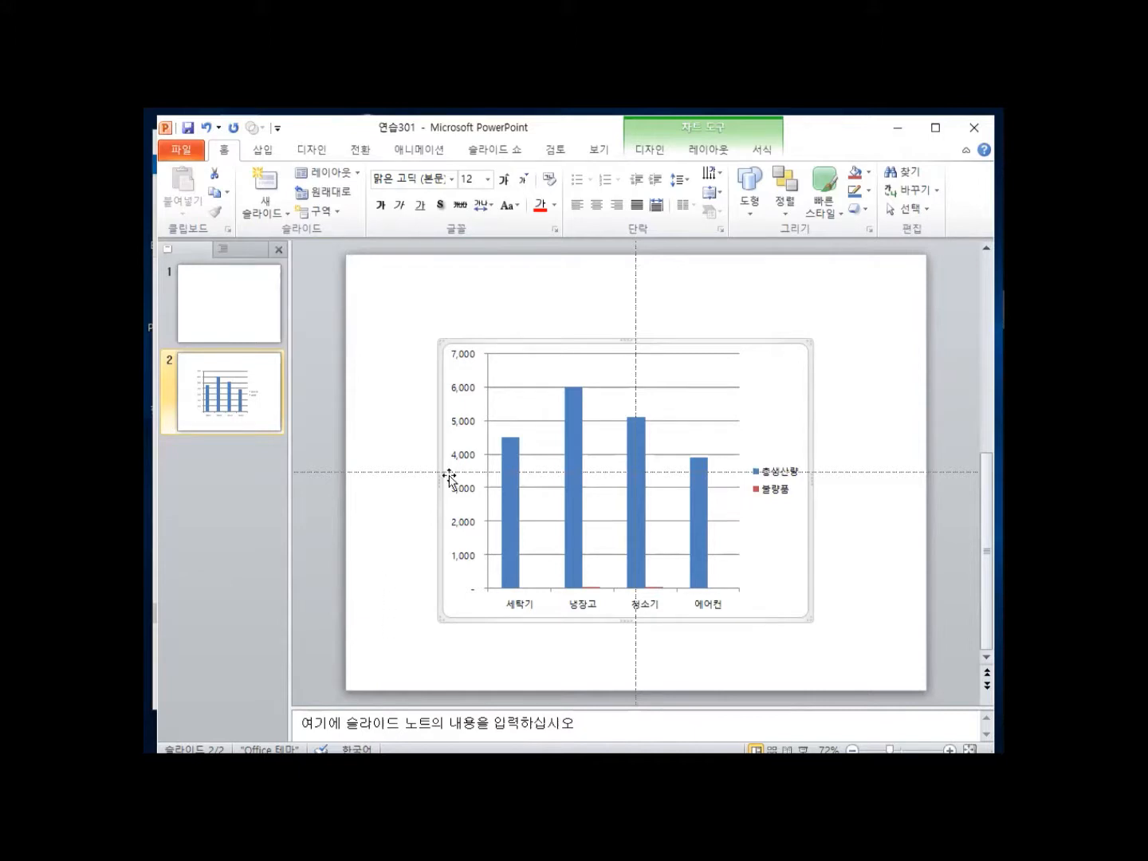
Select the chart, show its Chart Tools Design options and expand the Chart Layouts gallery.
left_click(650, 149)
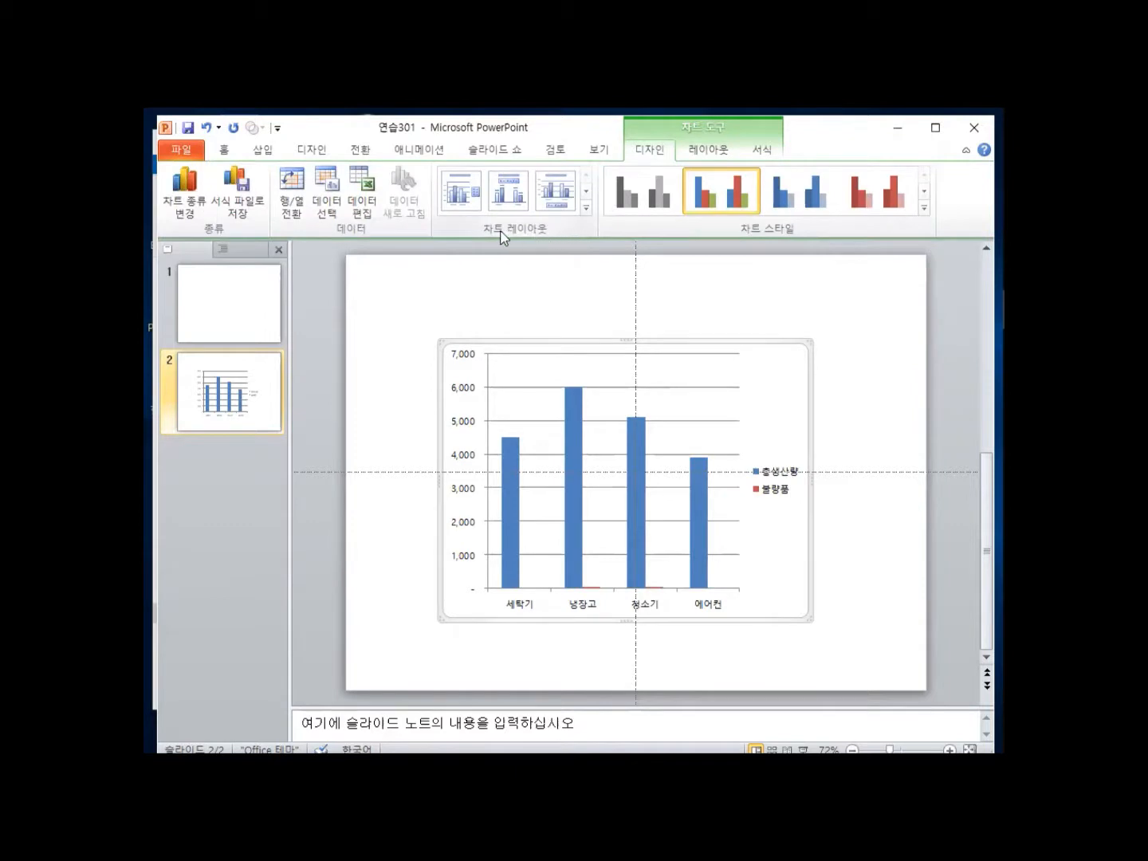
left_click(586, 207)
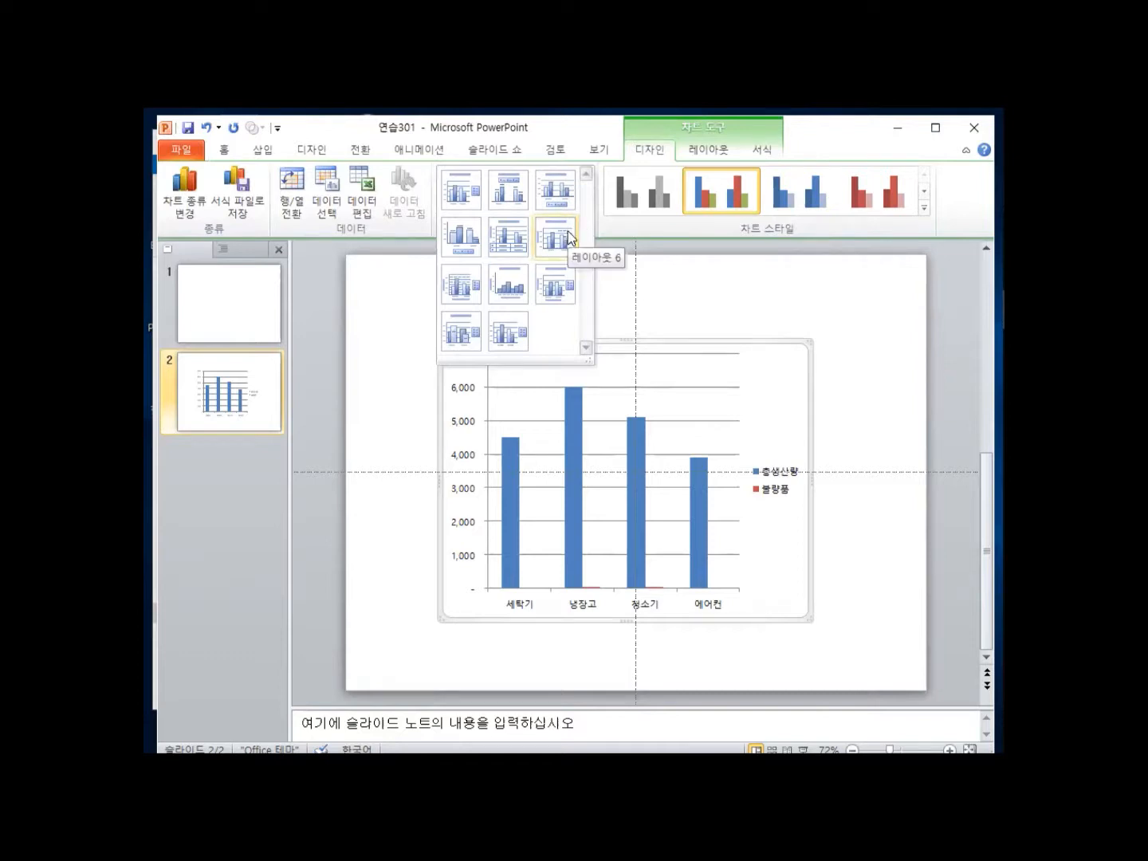
Apply Layout 5 to add a chart title, an axis title and a data table.
left_click(514, 240)
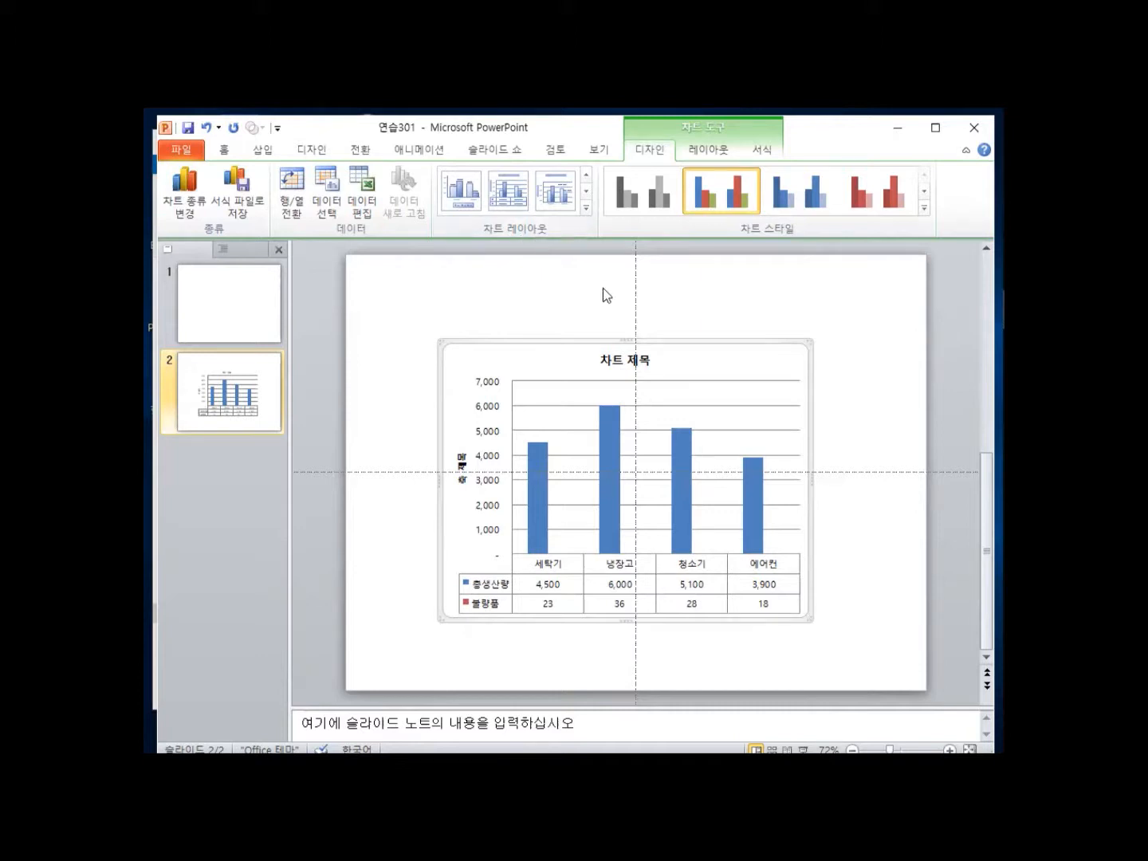
Replace the 차트 제목 placeholder with the title 가전제품 생산 현황.
left_click(612, 363)
left_click_drag(599, 361, 649, 363)
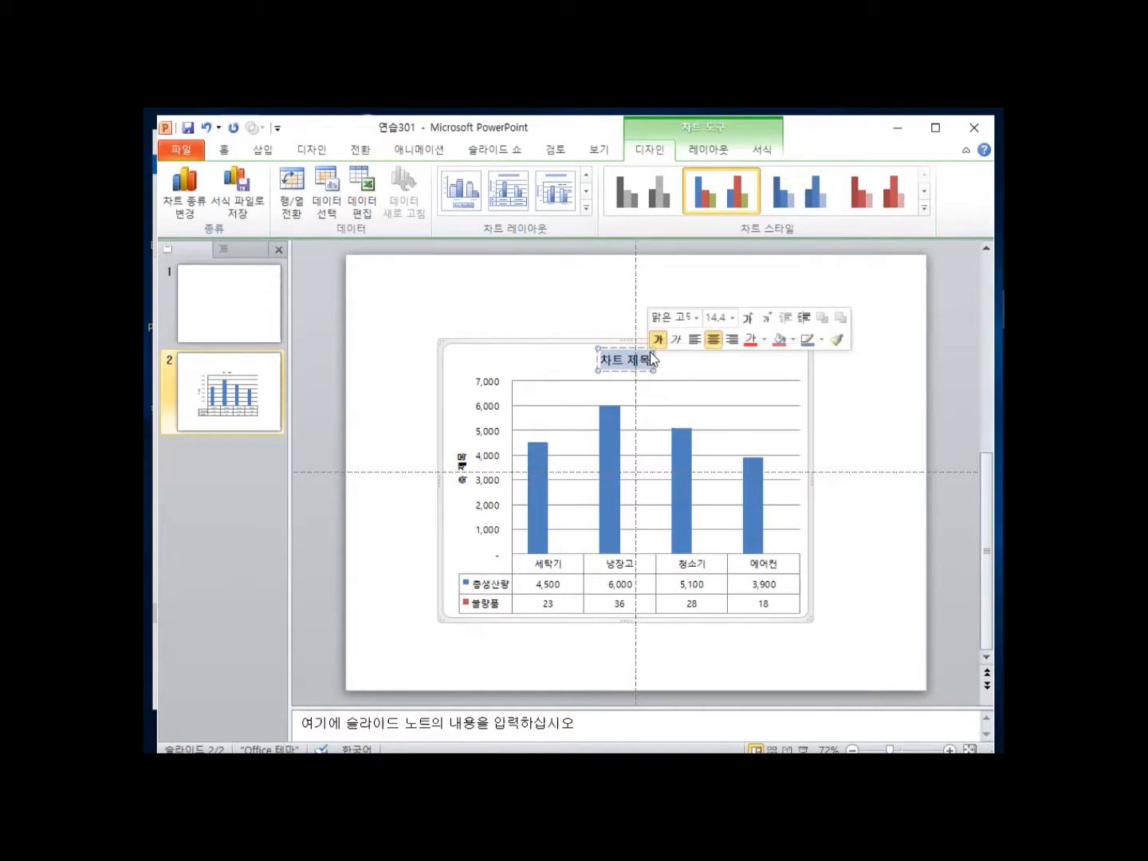
type("가전")
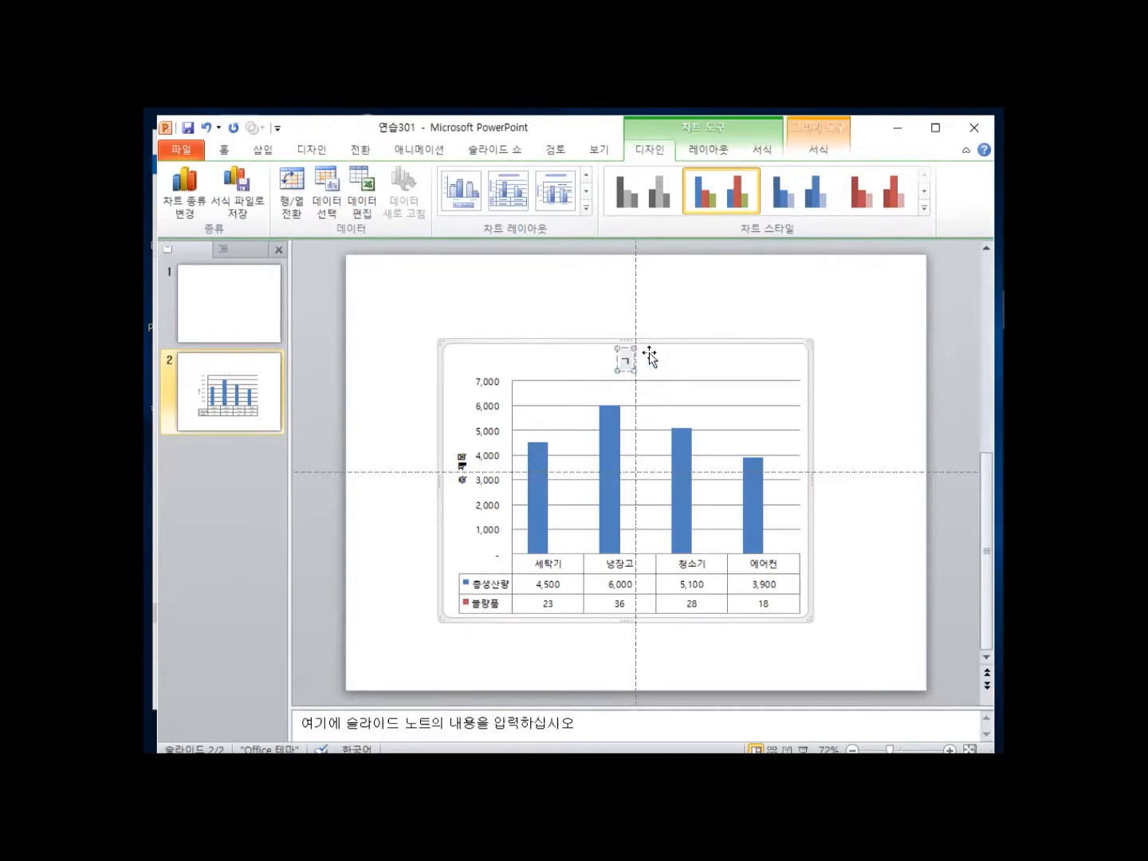
type("제품")
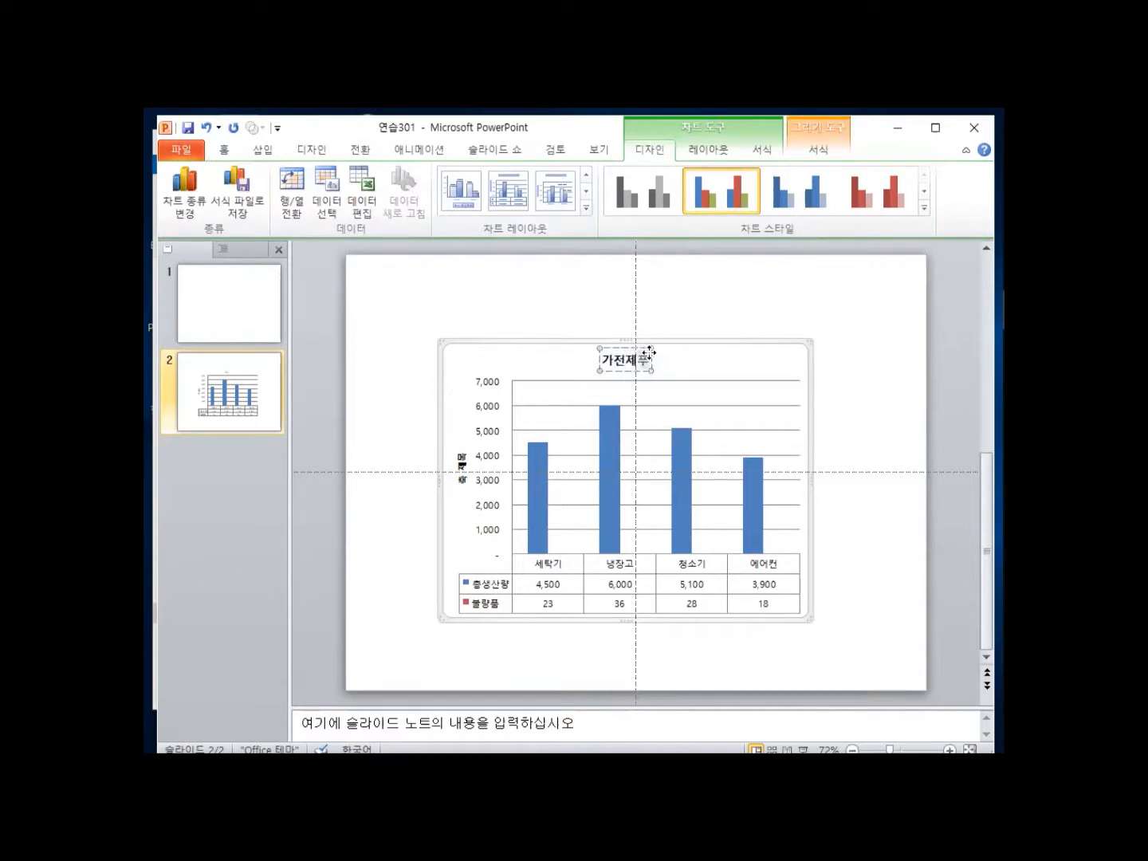
type(" 생")
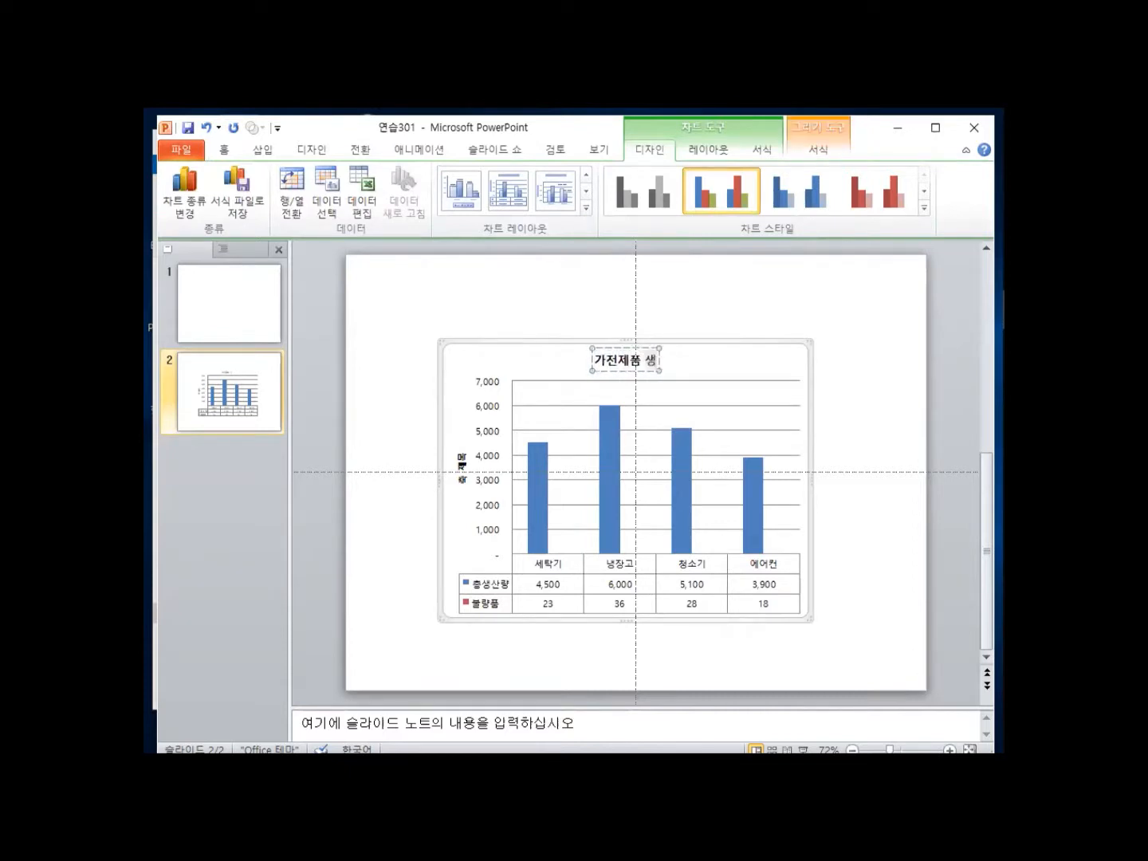
type("산 현")
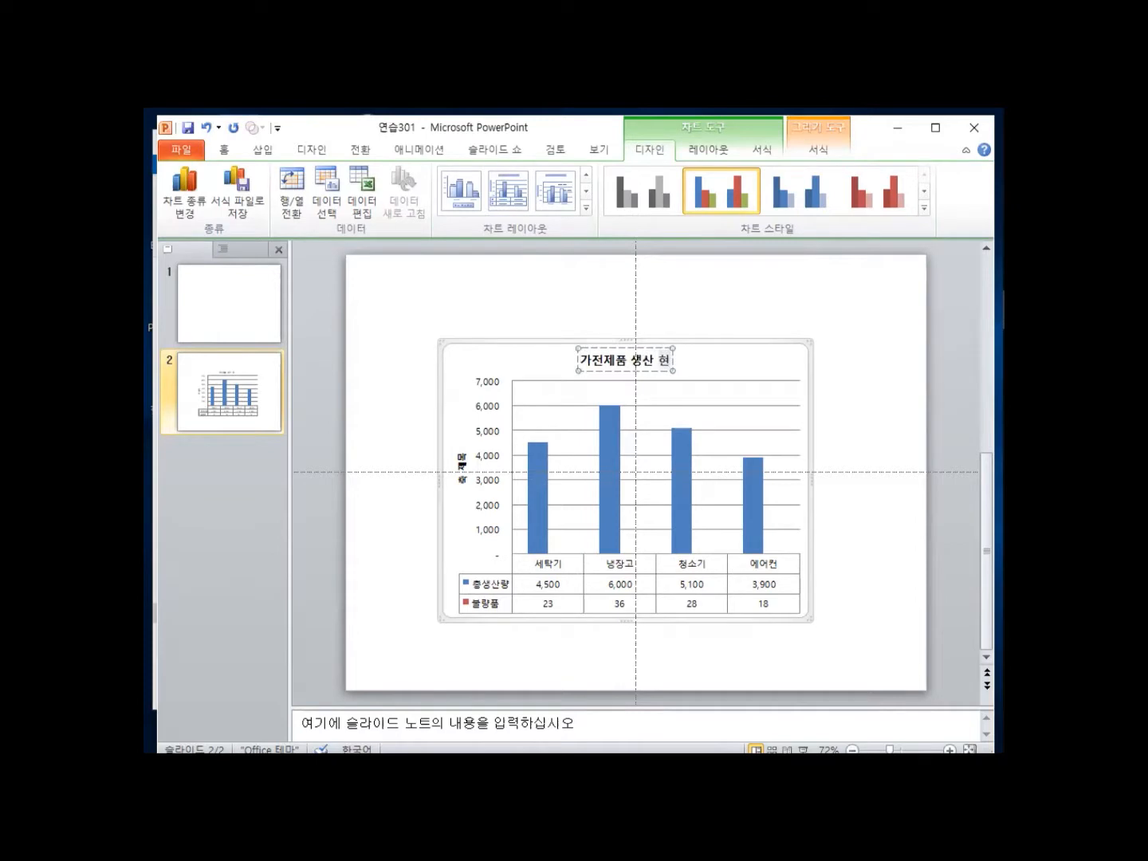
type("황ㅇ")
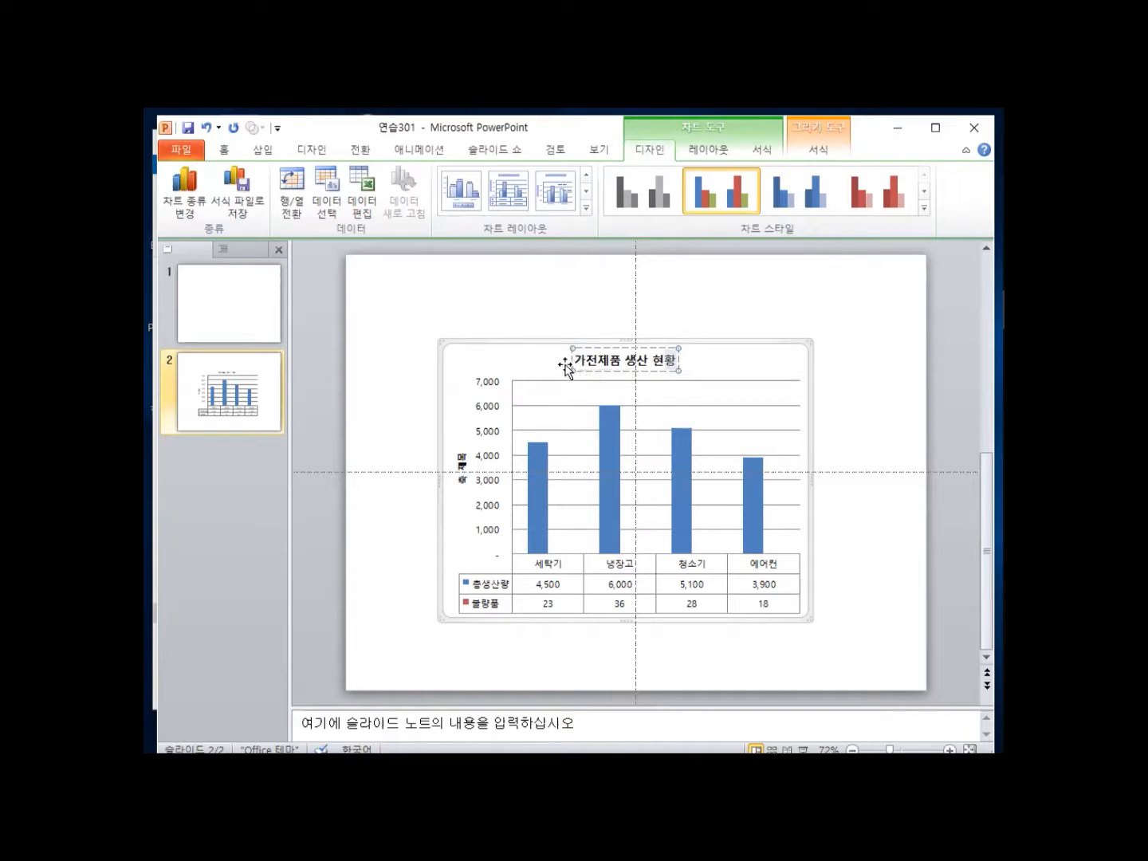
left_click_drag(576, 361, 668, 362)
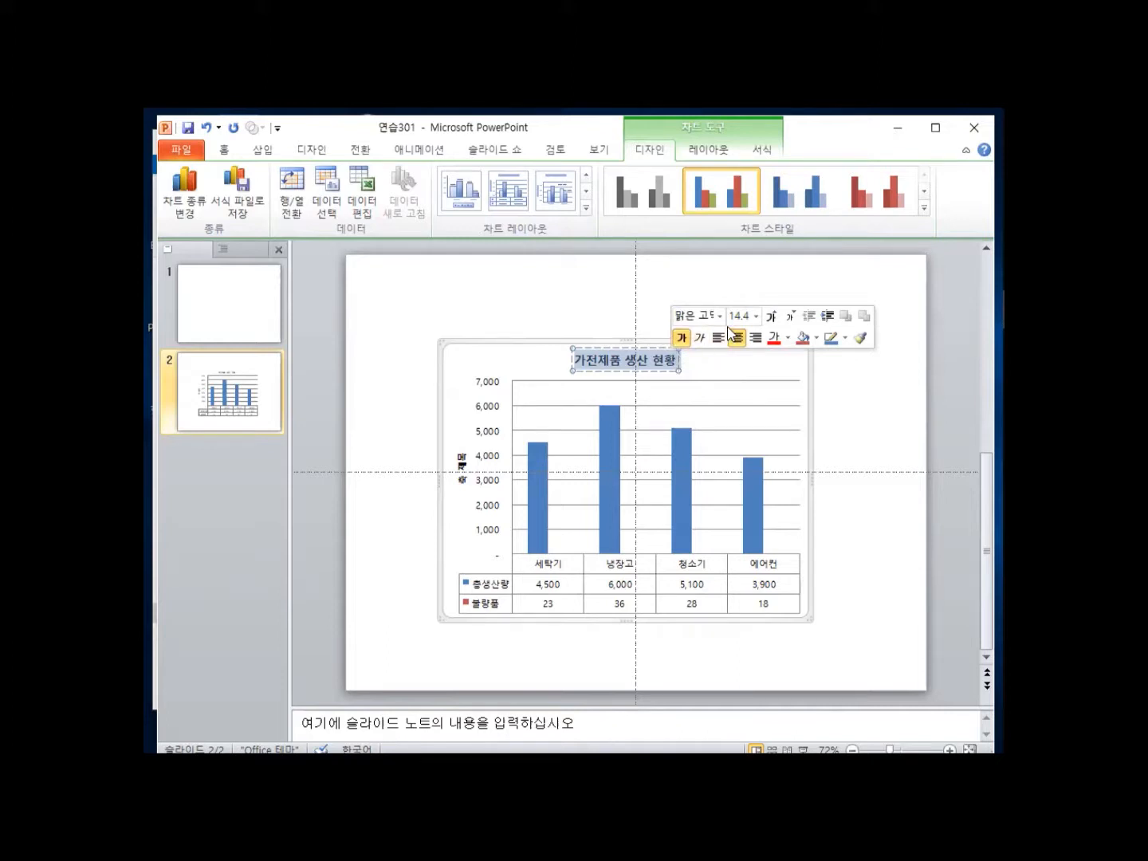
Grow the chart title font to 18 pt and give the title box a white fill.
left_click(772, 319)
left_click(771, 318)
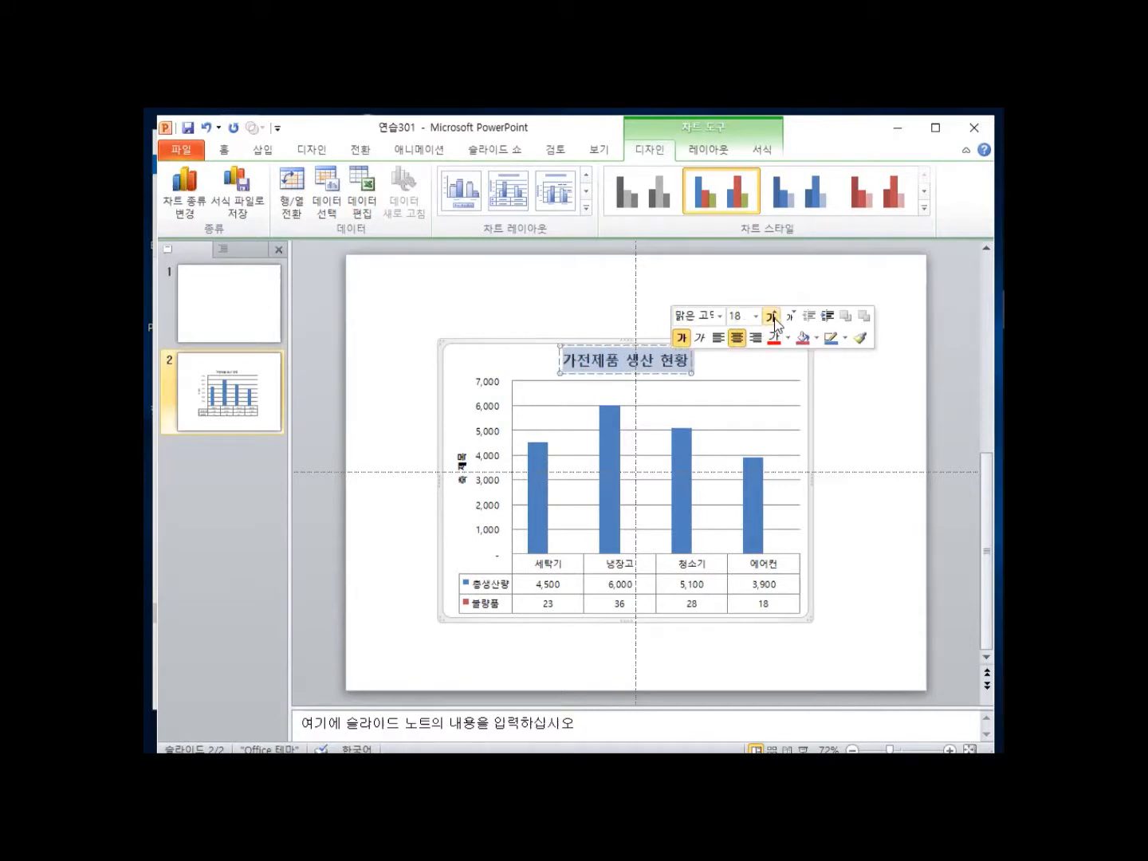
left_click(817, 339)
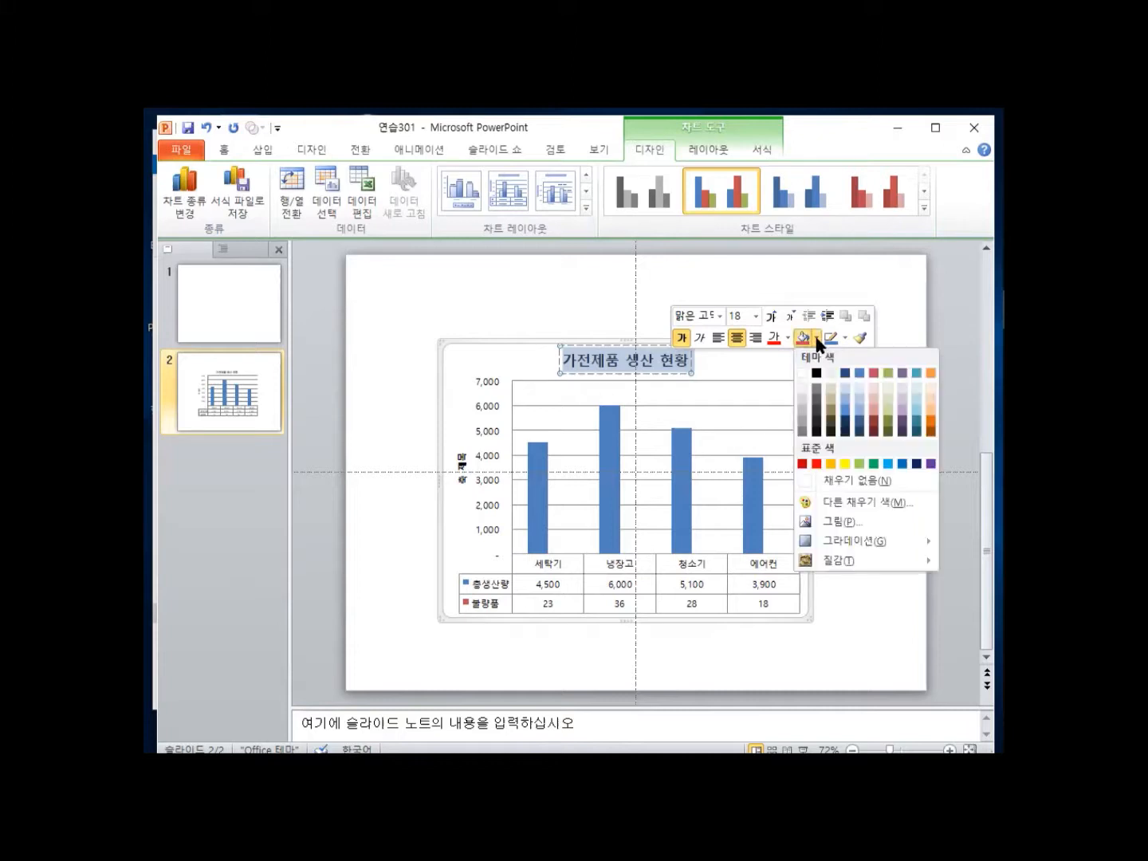
left_click(800, 379)
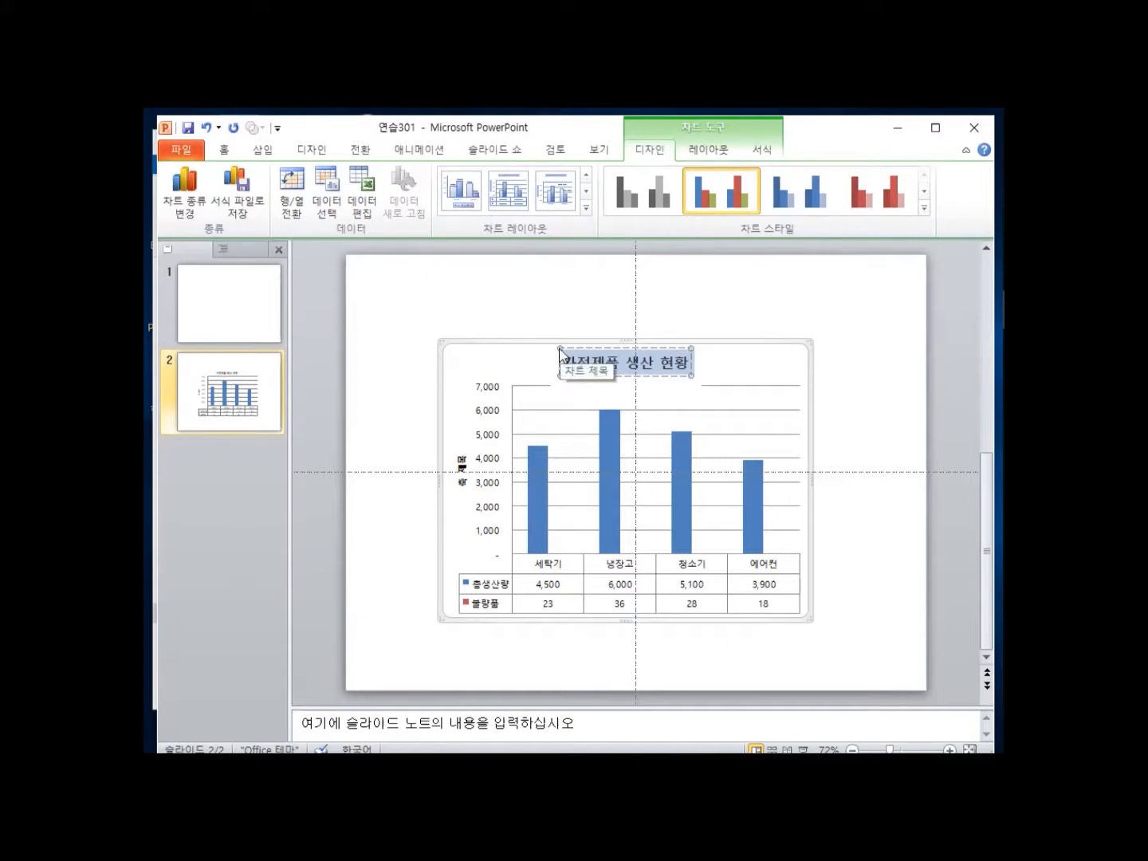
right_click(559, 352)
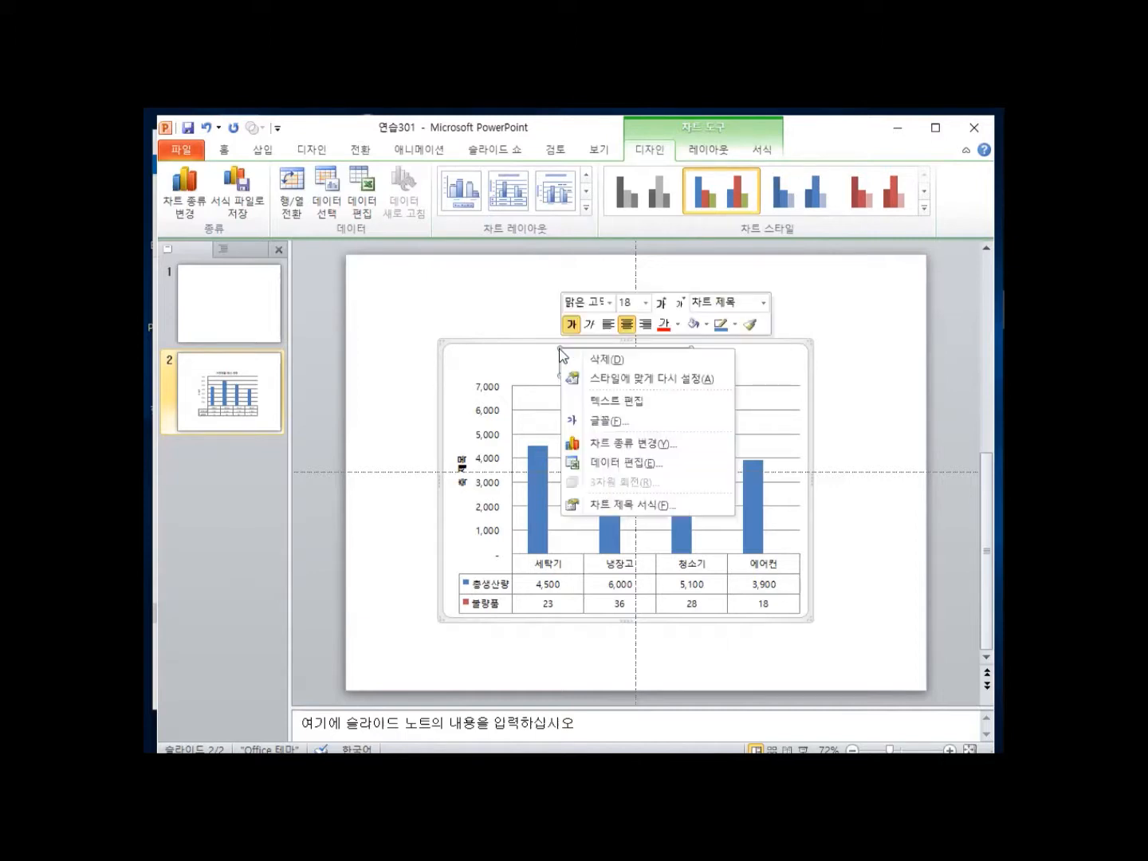
Give the chart title a solid-line border in Black, Text 1.
left_click(650, 506)
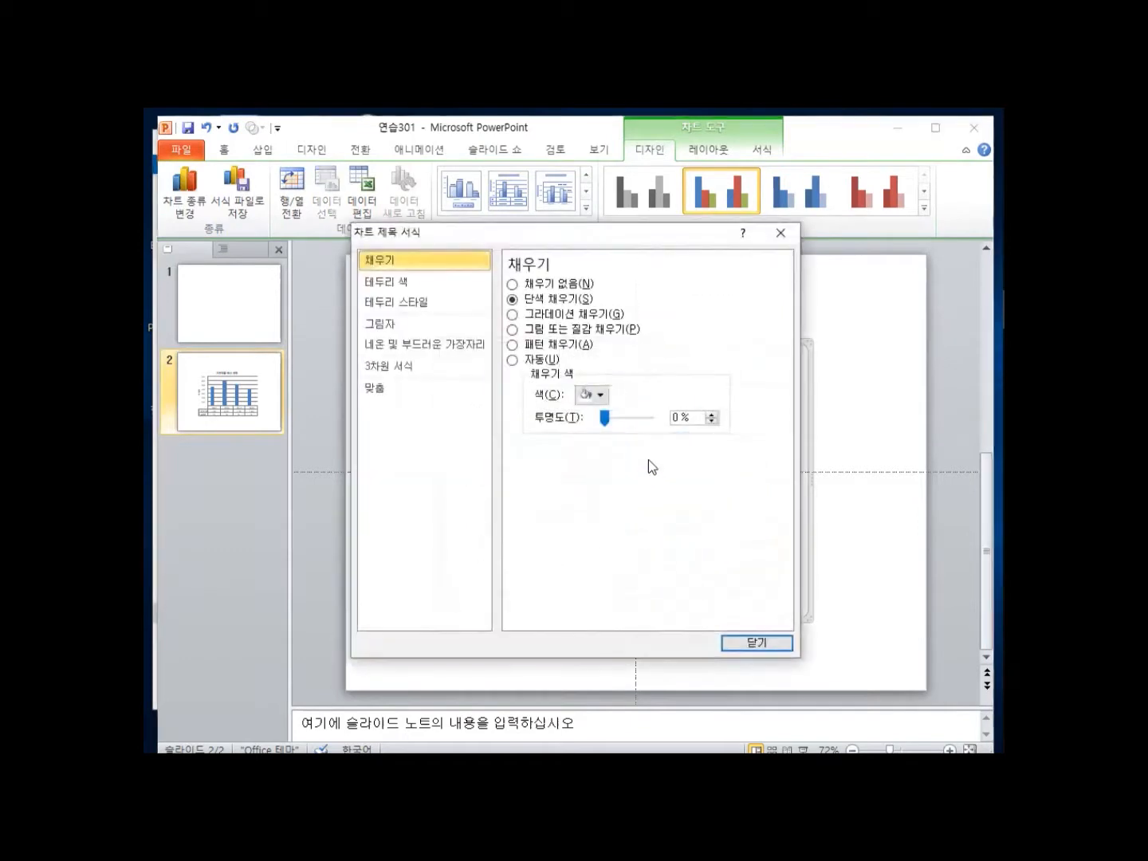
left_click_drag(530, 242, 619, 252)
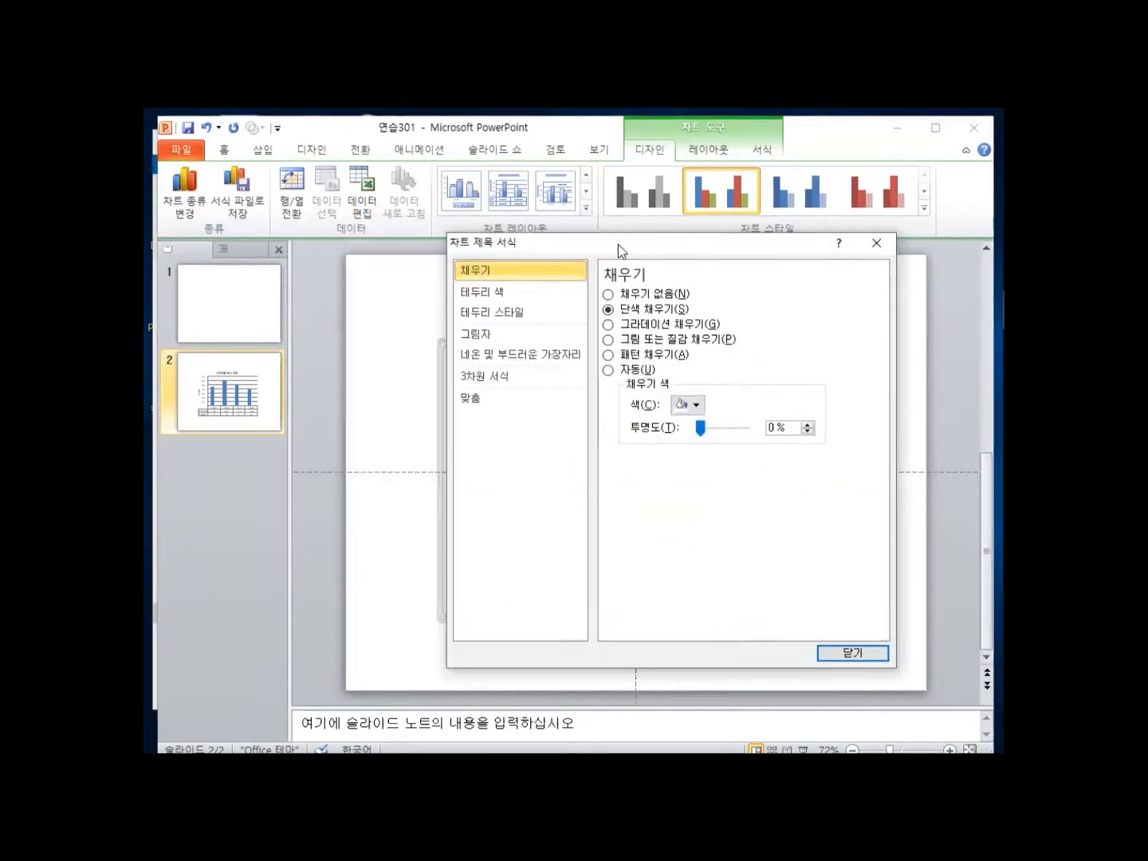
left_click(546, 293)
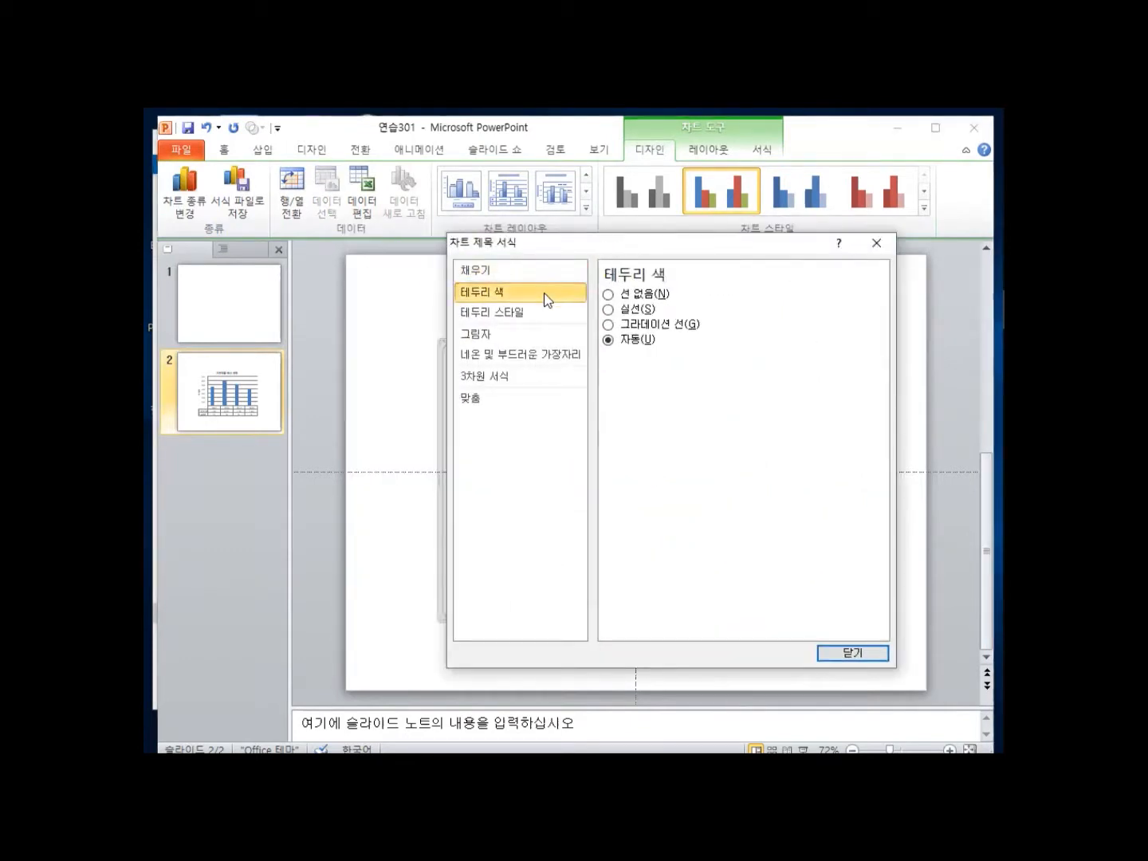
left_click(607, 311)
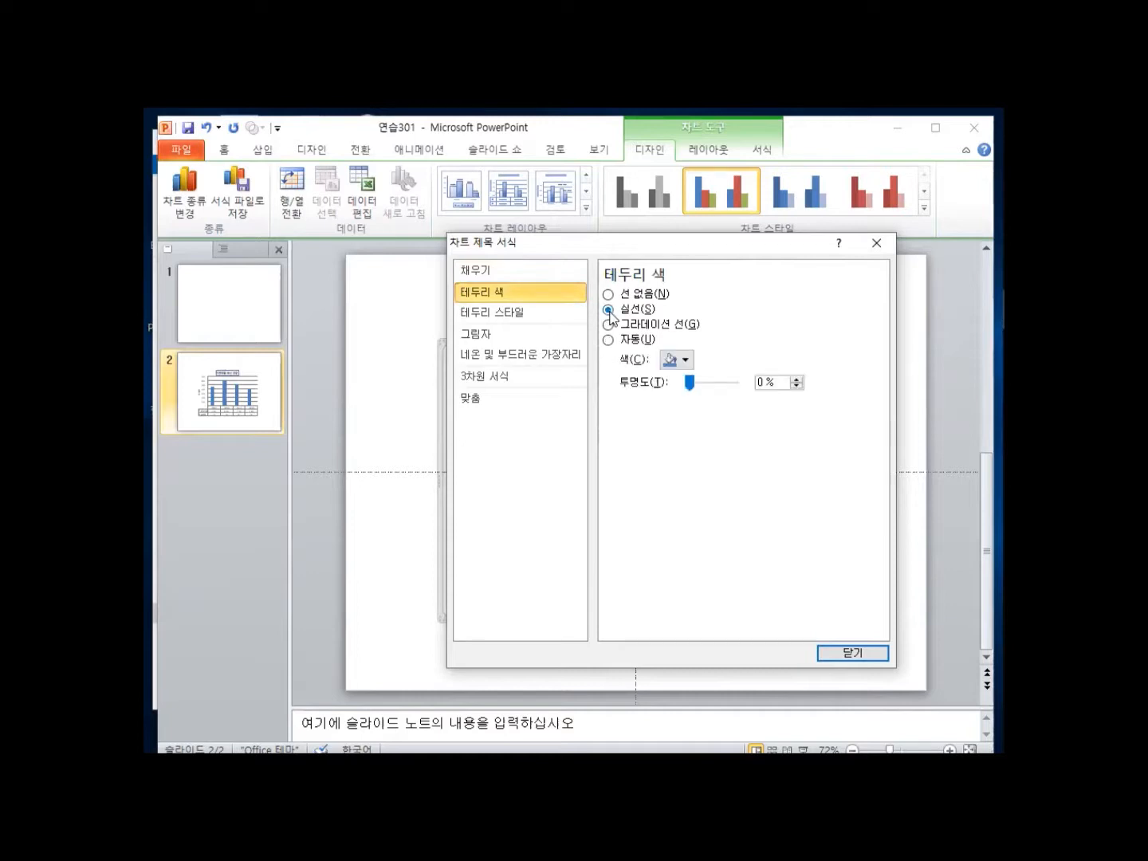
left_click(677, 359)
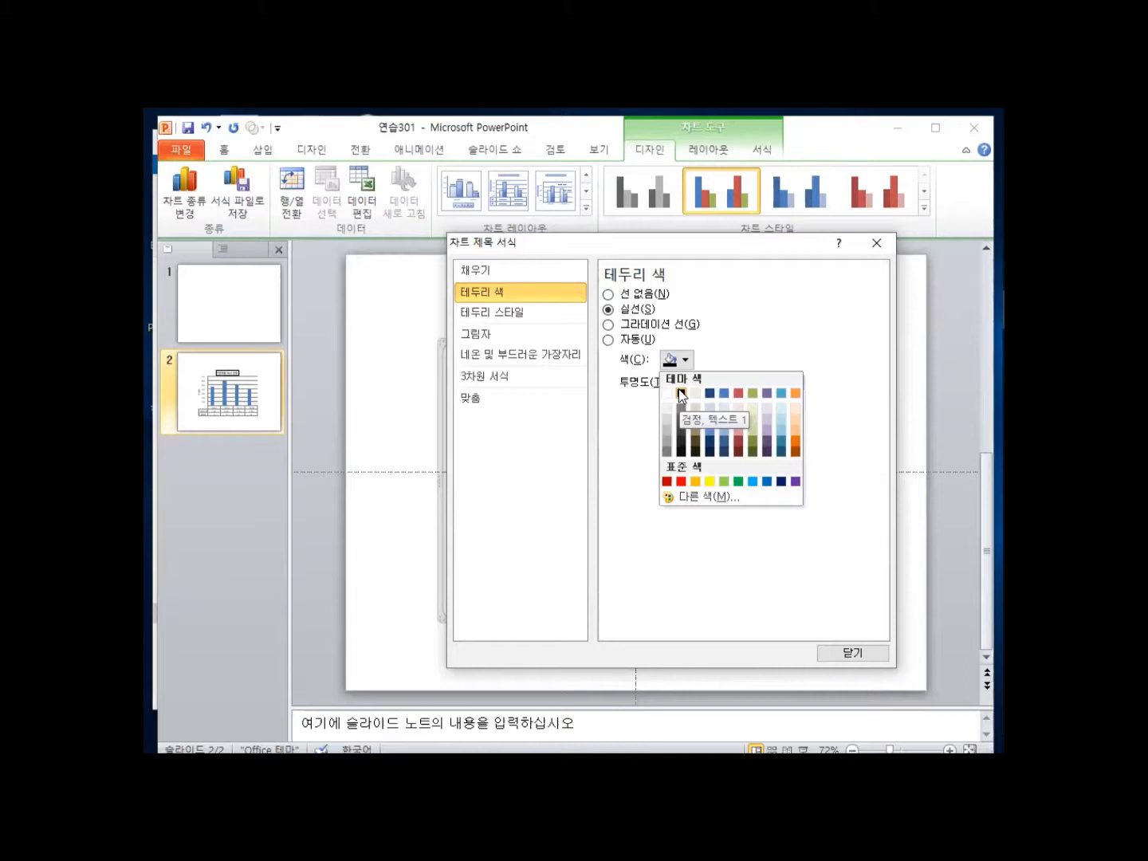
left_click(680, 392)
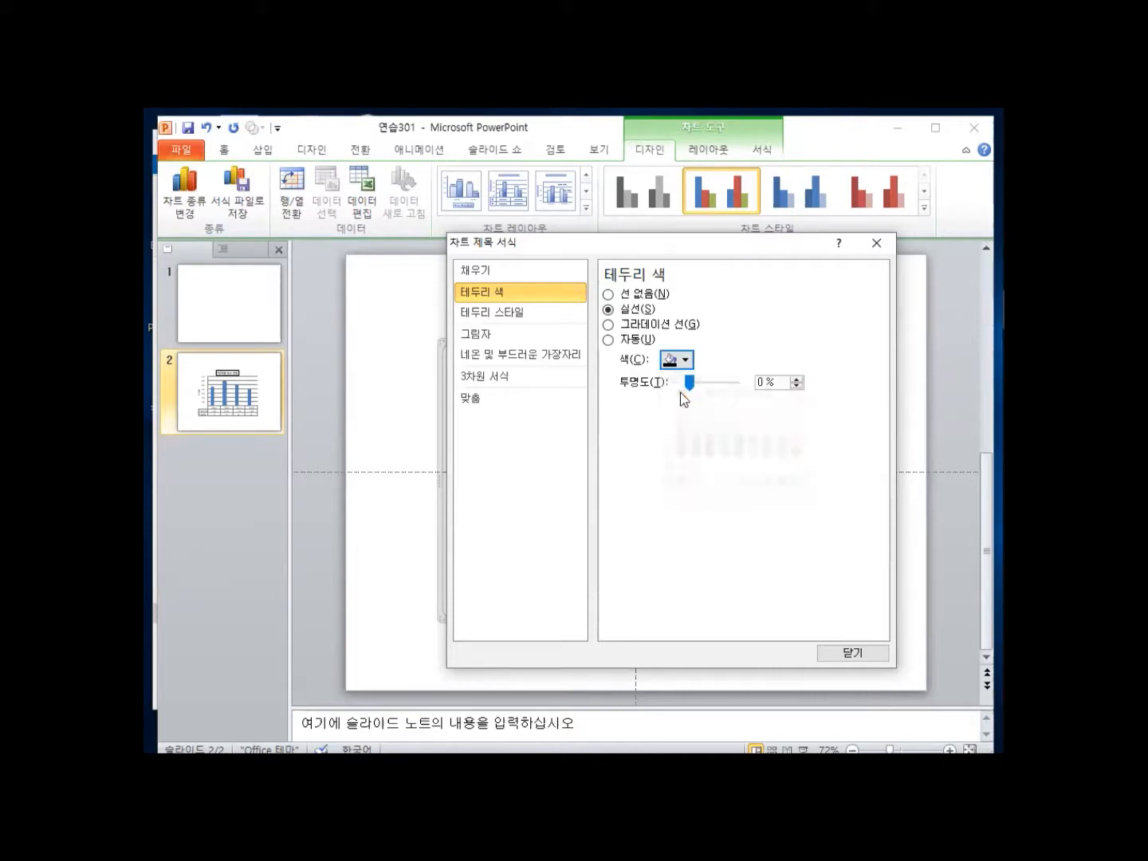
left_click(848, 653)
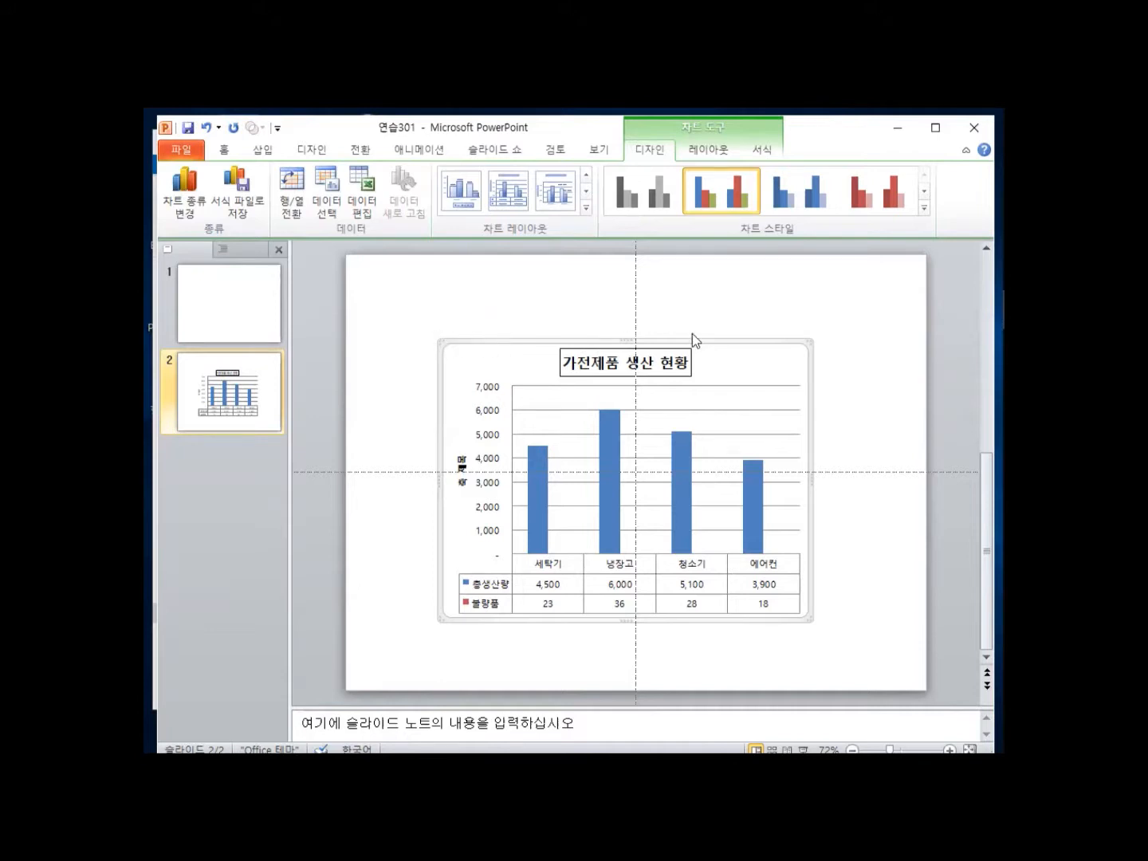
Replace the chart area's beige fill with the blue bouquet texture fill.
right_click(443, 343)
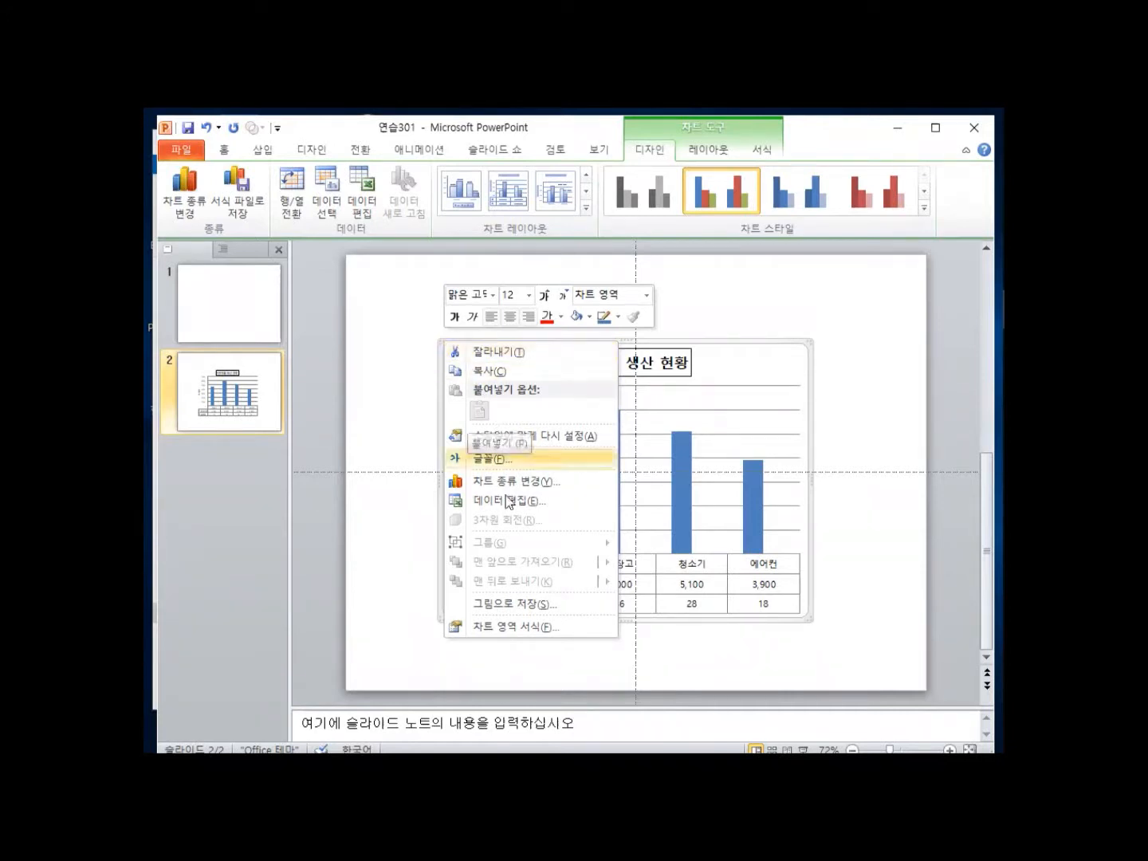
left_click(520, 628)
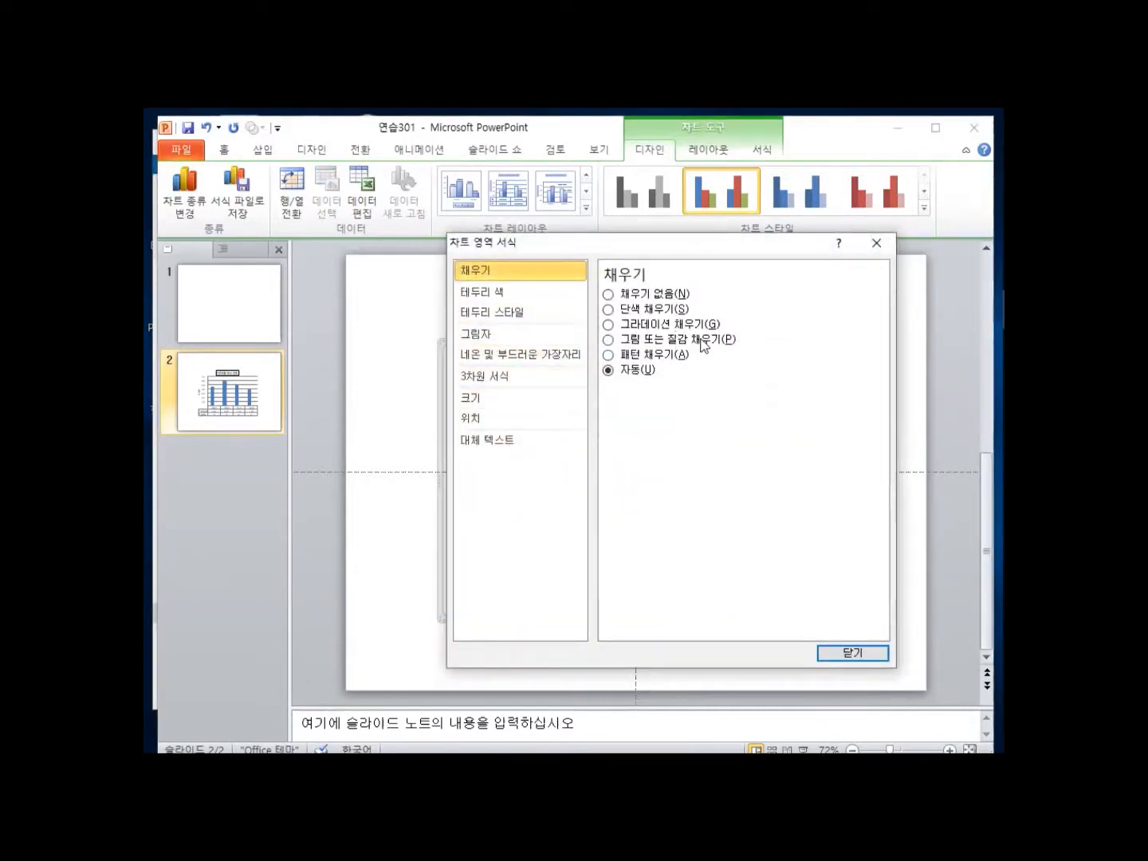
left_click(656, 342)
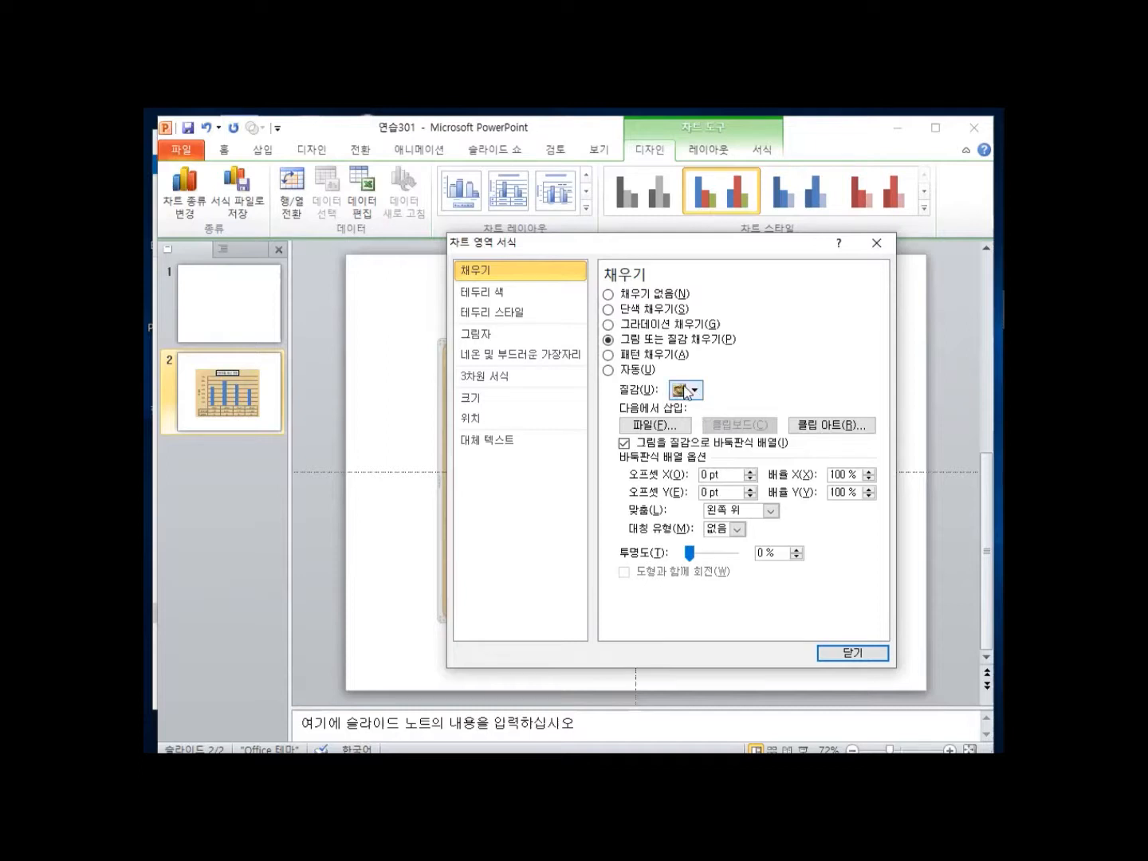
left_click(698, 391)
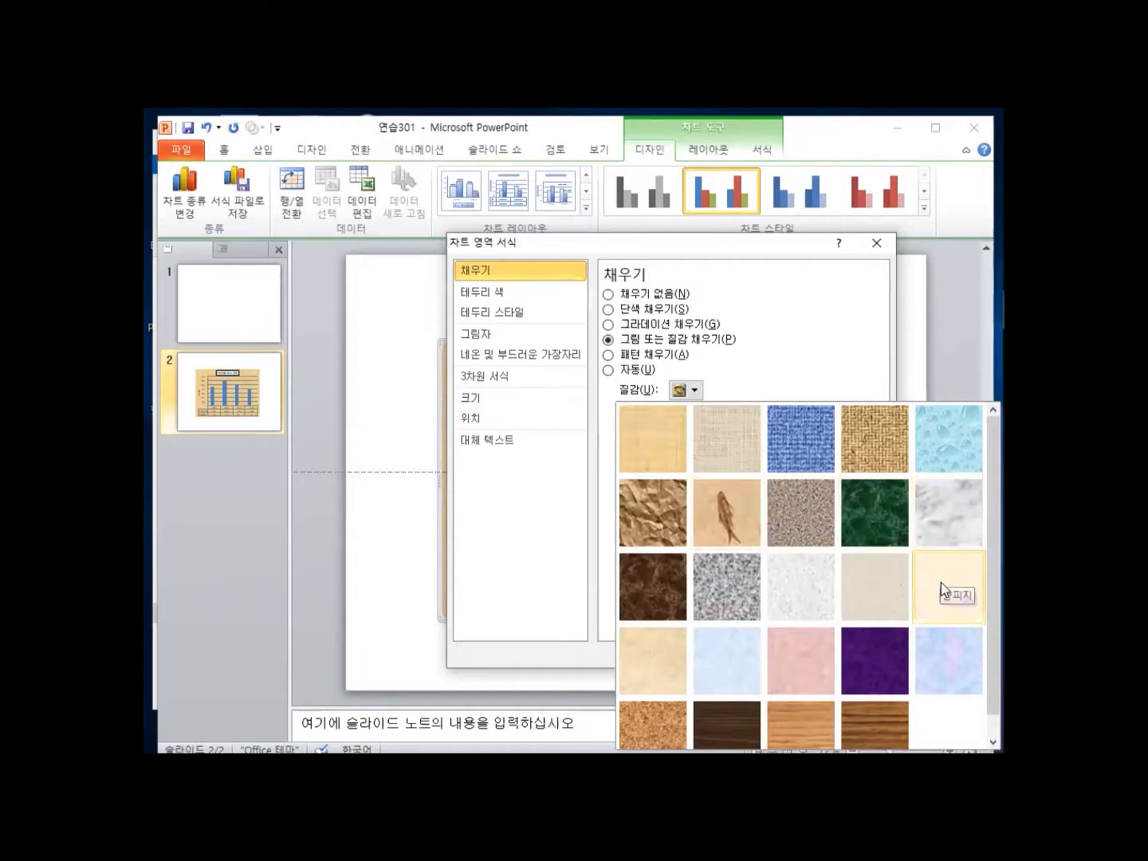
left_click(950, 669)
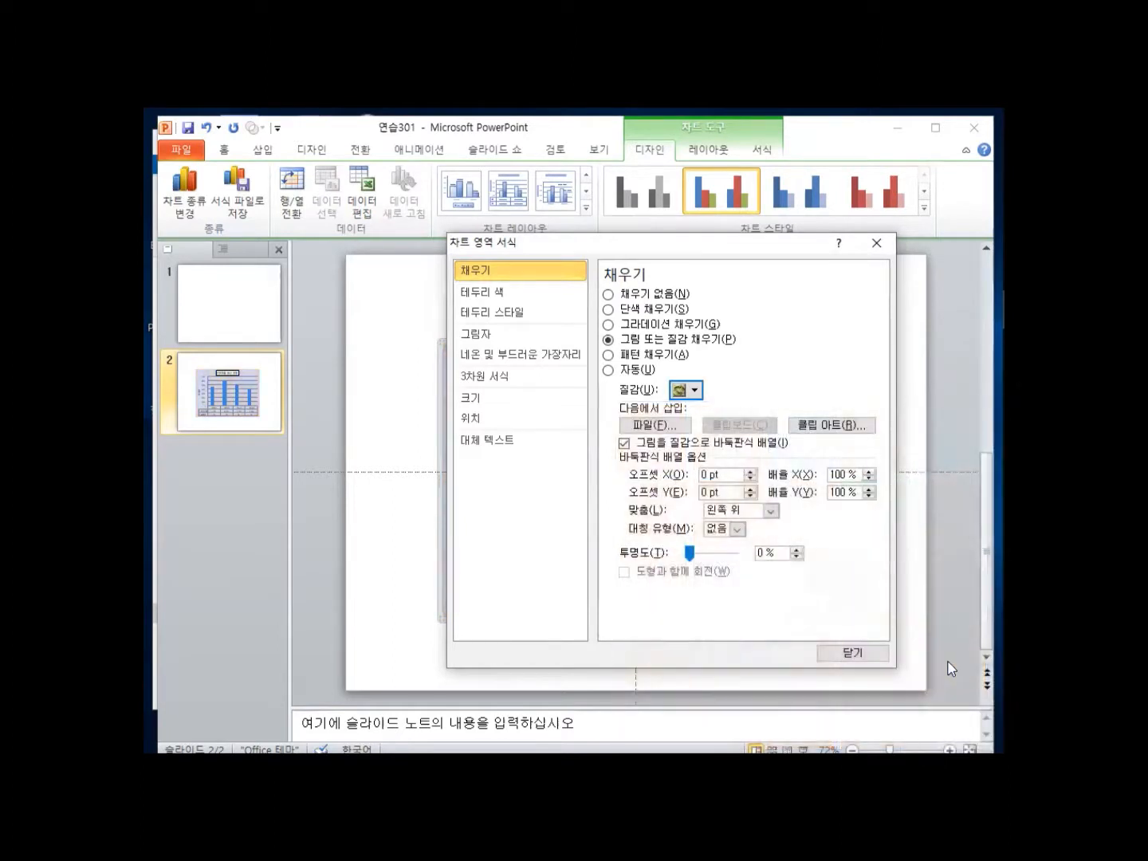
left_click(852, 652)
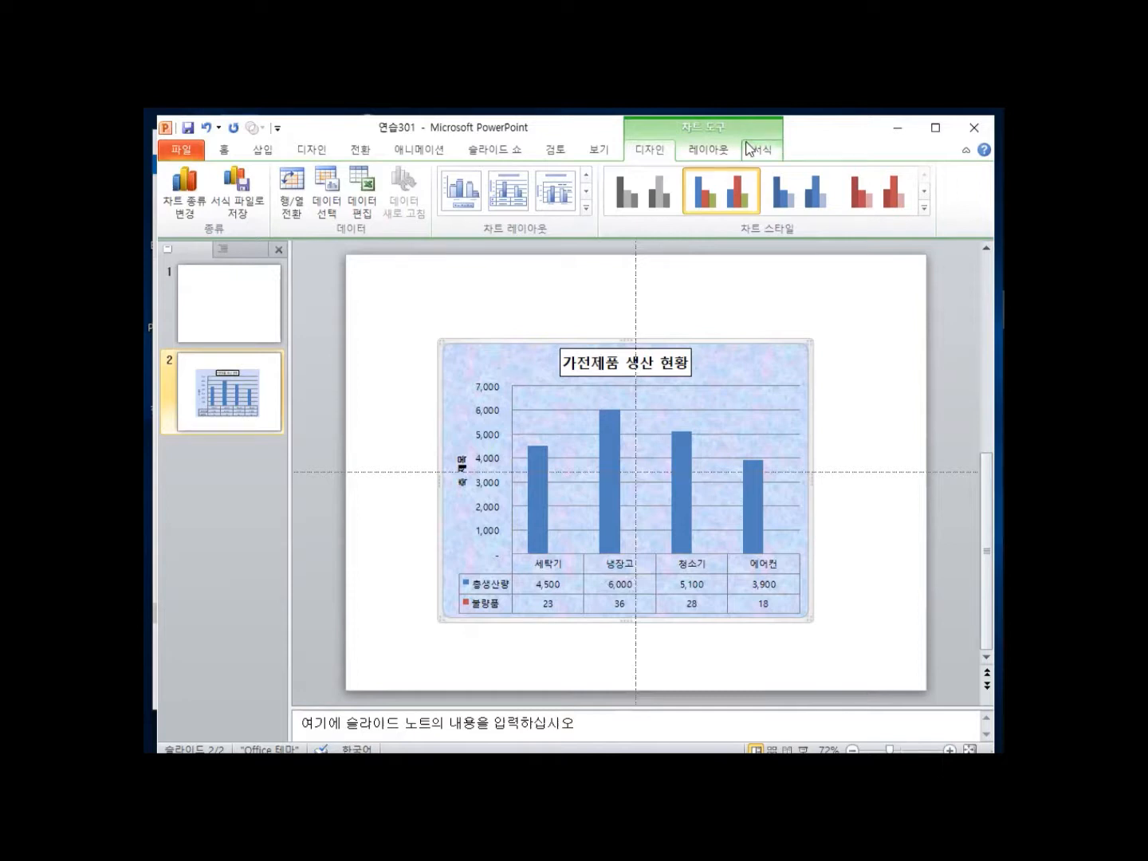
Select Series "불량품" from the Chart Elements list on the Layout tab.
left_click(706, 152)
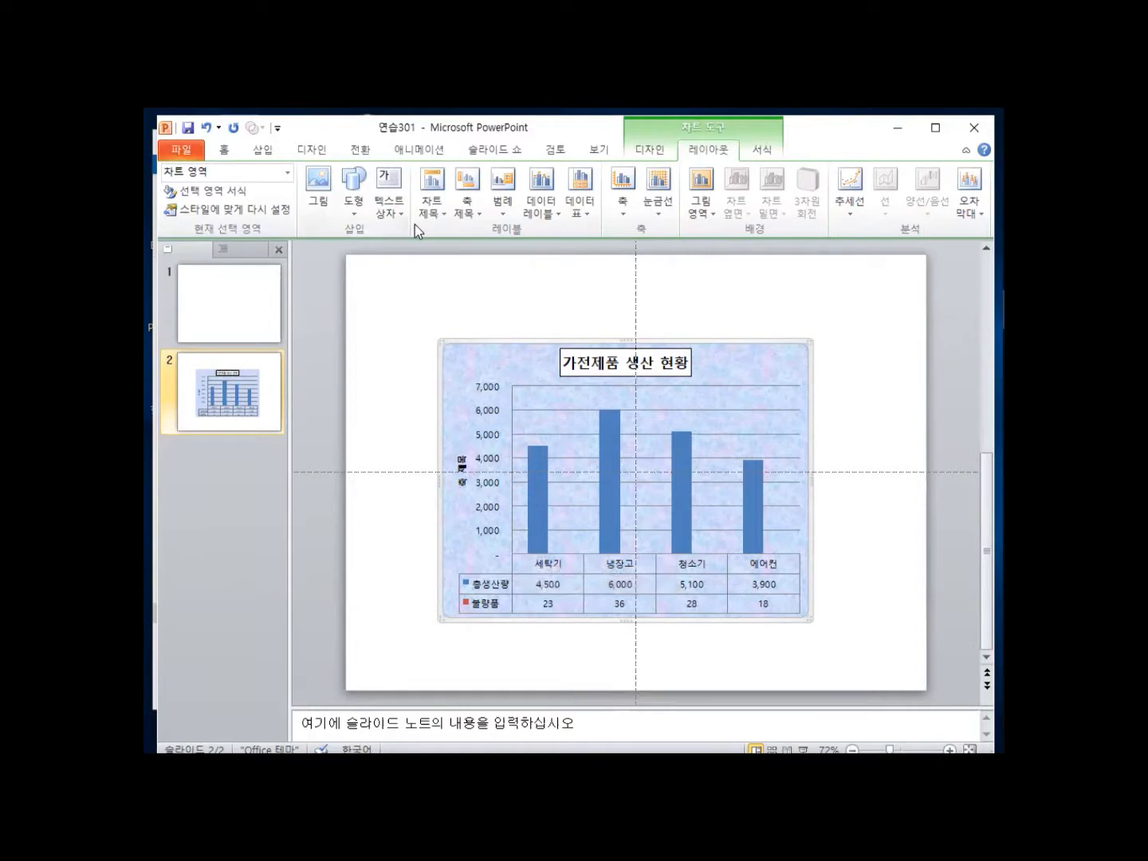
left_click(288, 172)
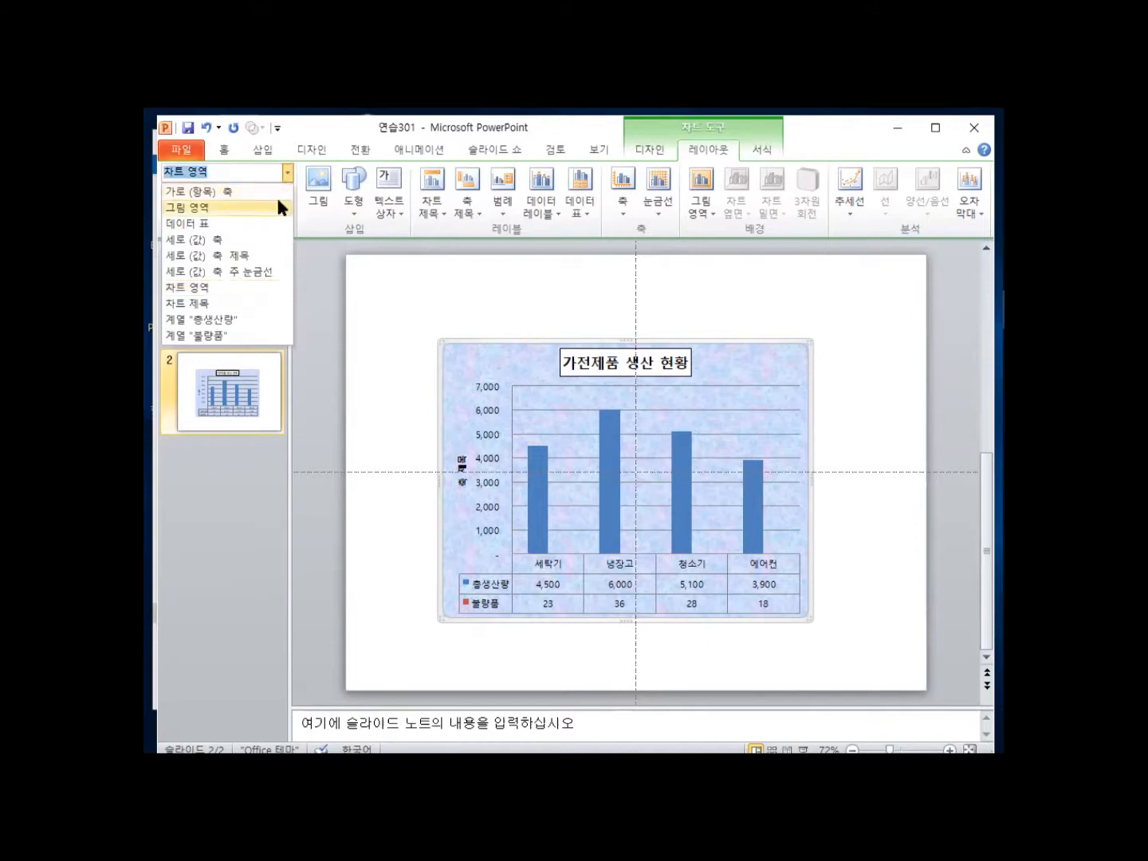
left_click(241, 338)
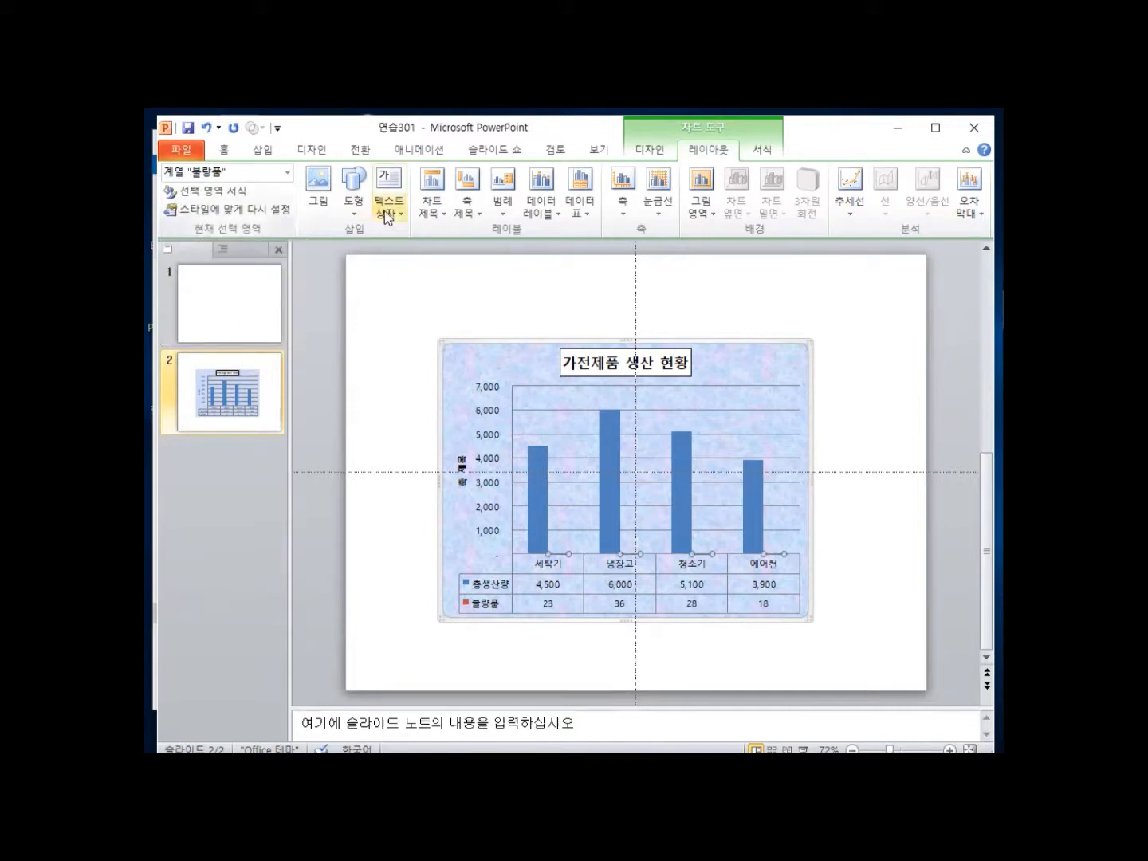
left_click(650, 150)
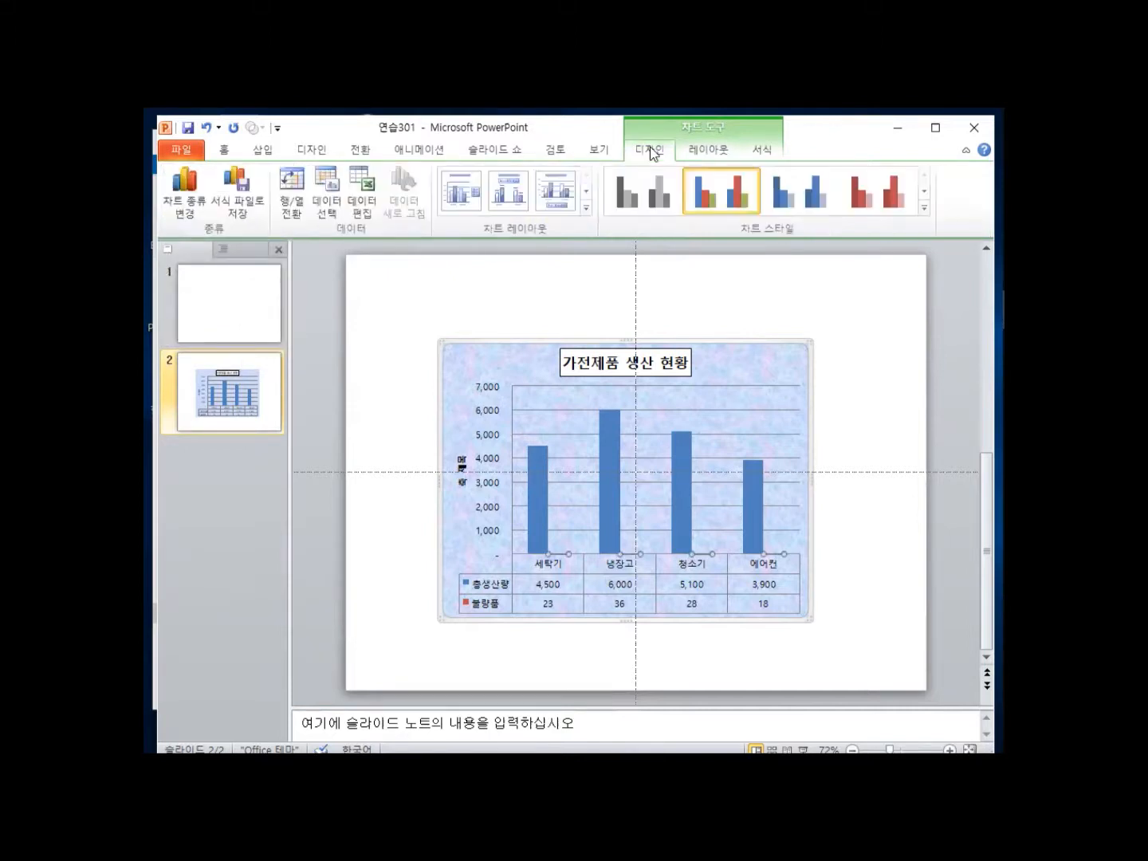
Change the 불량품 series chart type to Line with Markers.
left_click(186, 209)
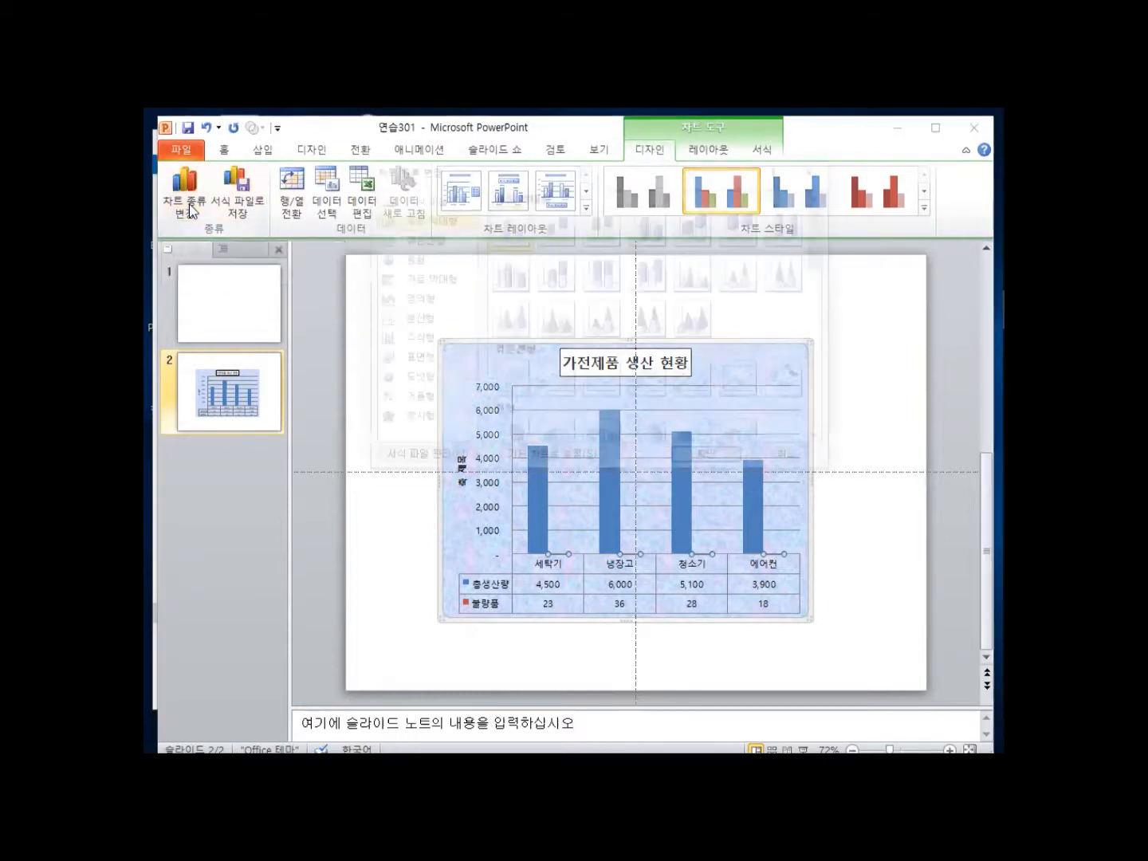
left_click(428, 239)
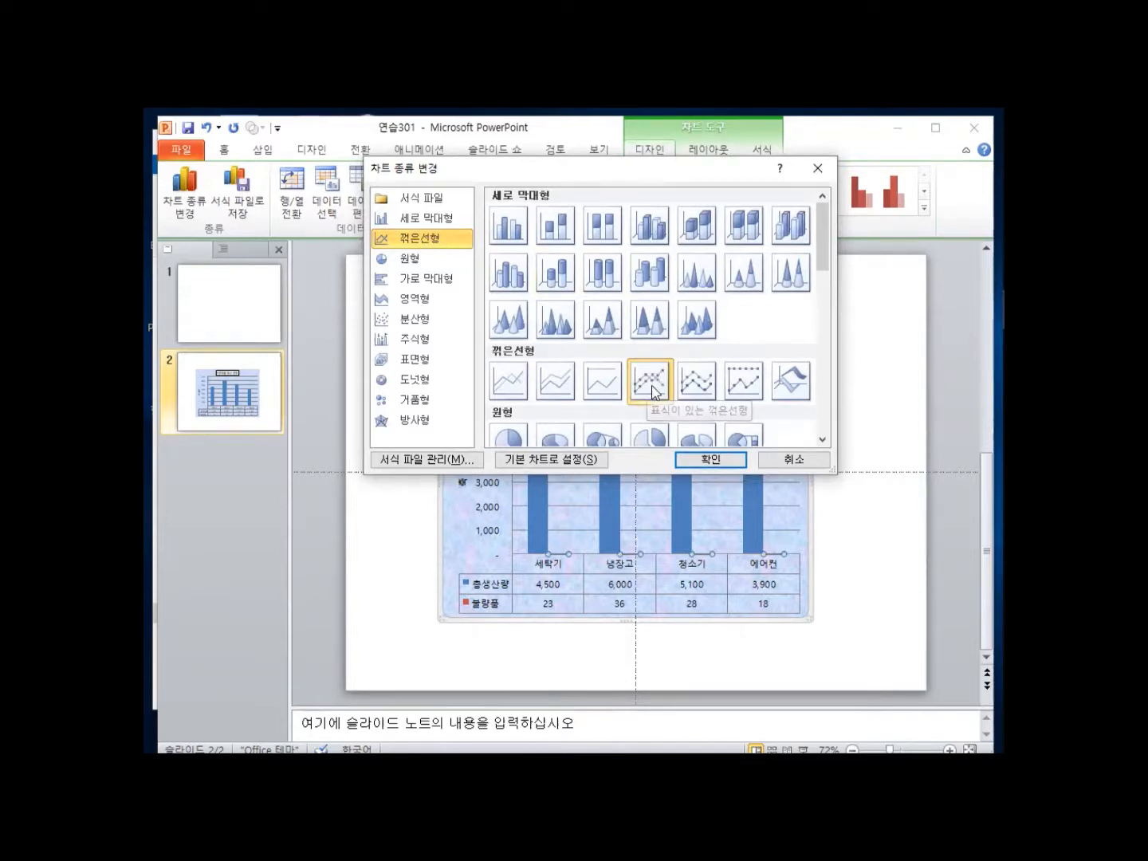
left_click(711, 459)
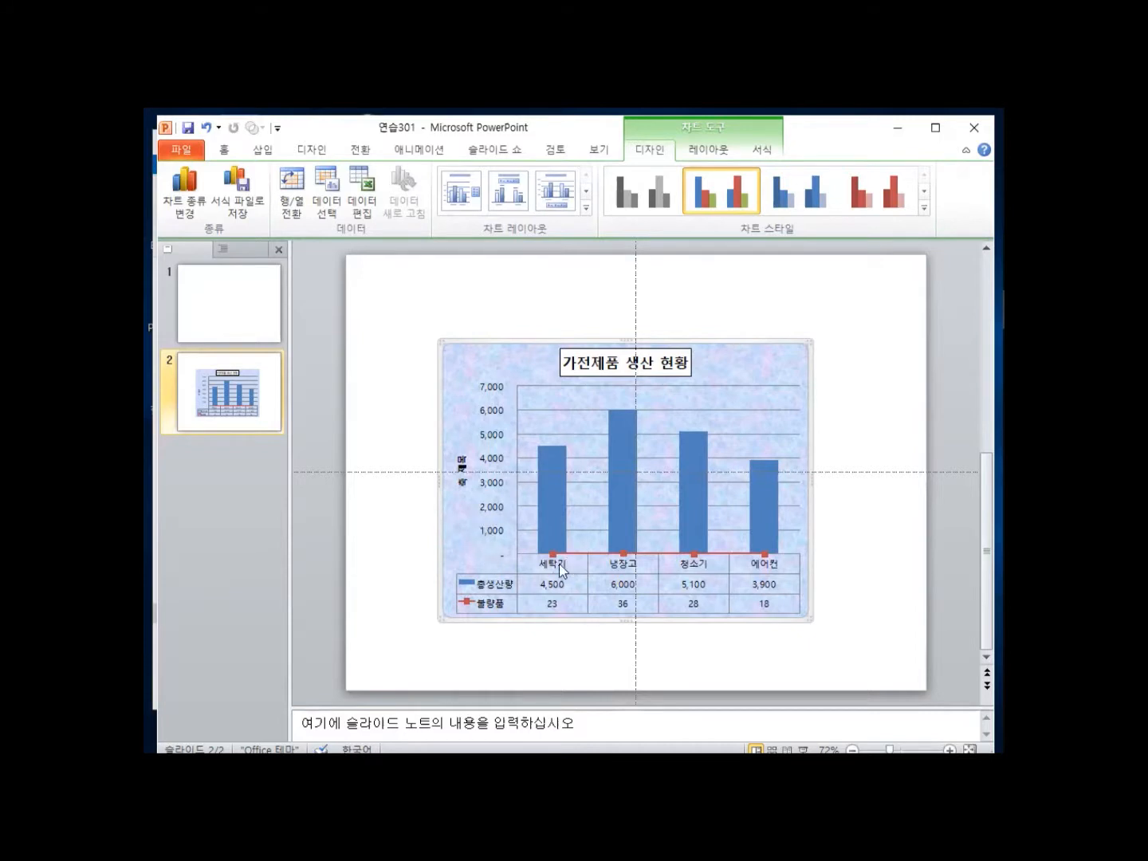
mouse_move(552, 555)
mouse_move(694, 556)
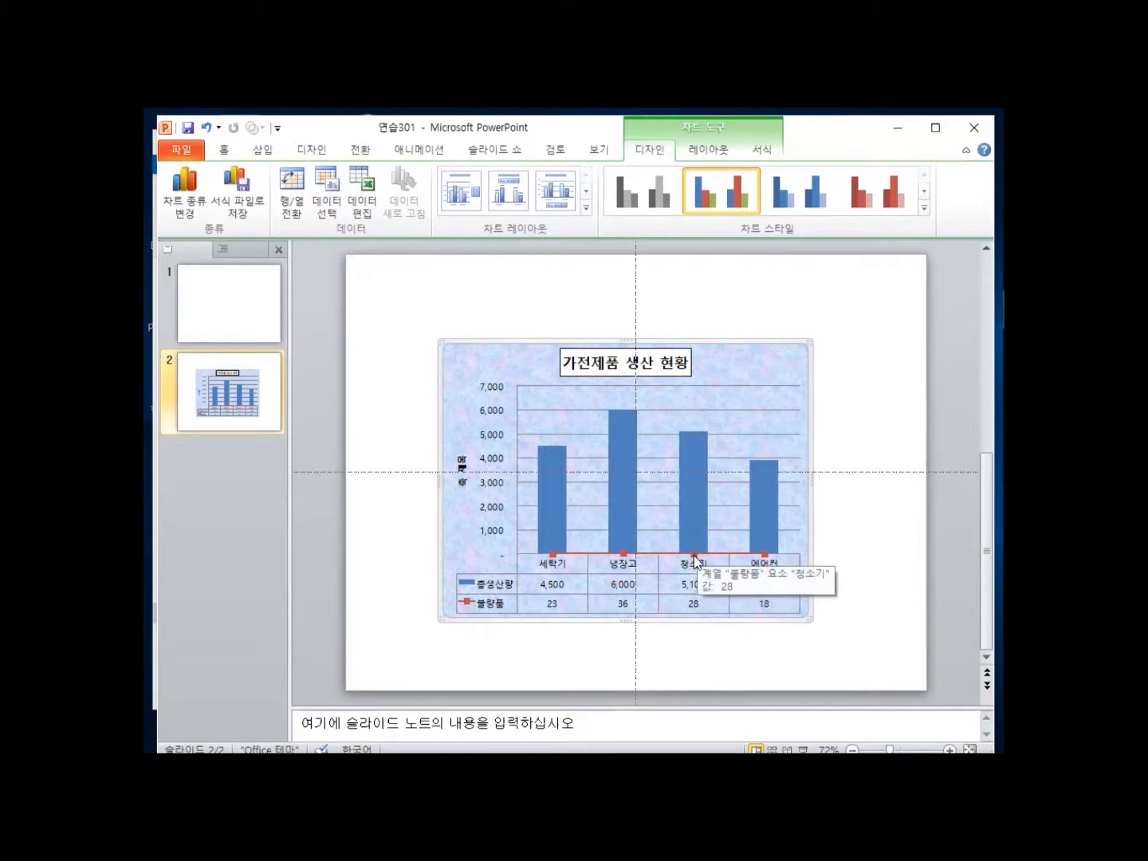
Set the 불량품 series to plot on the Secondary Axis in Format Data Series.
right_click(694, 551)
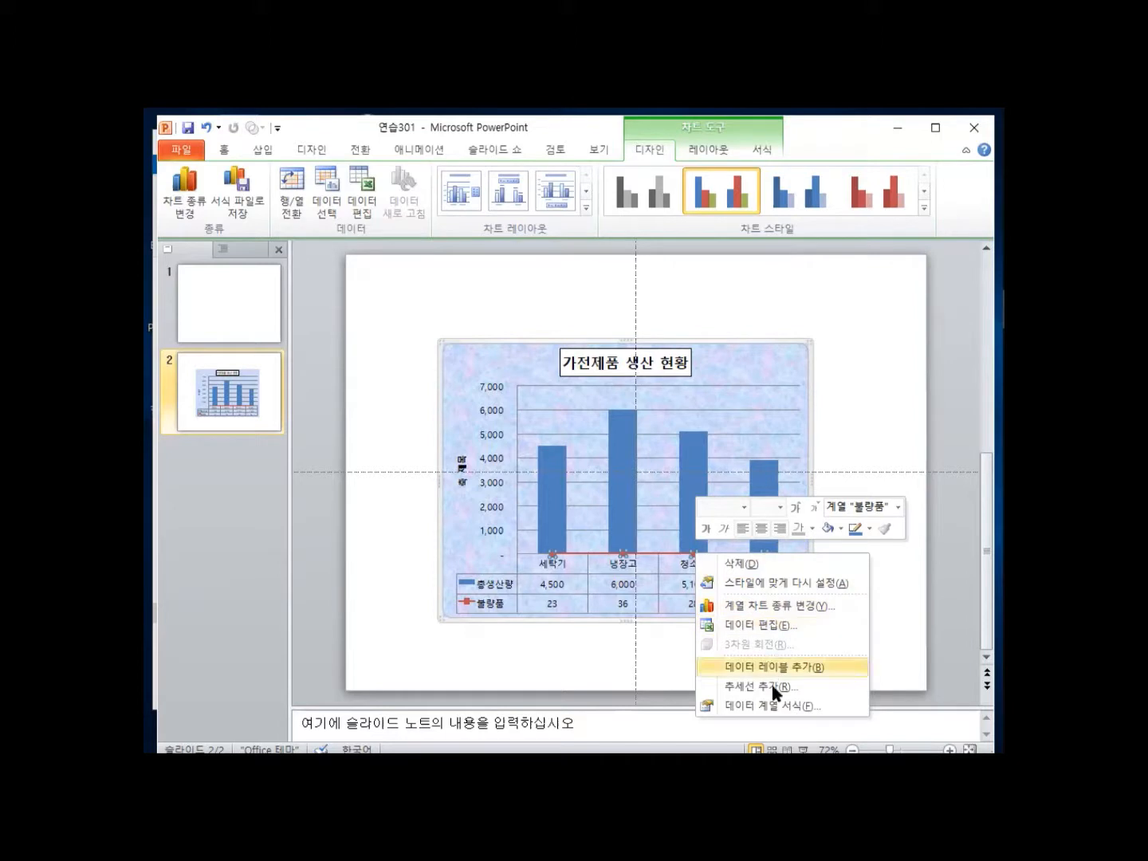
left_click(774, 708)
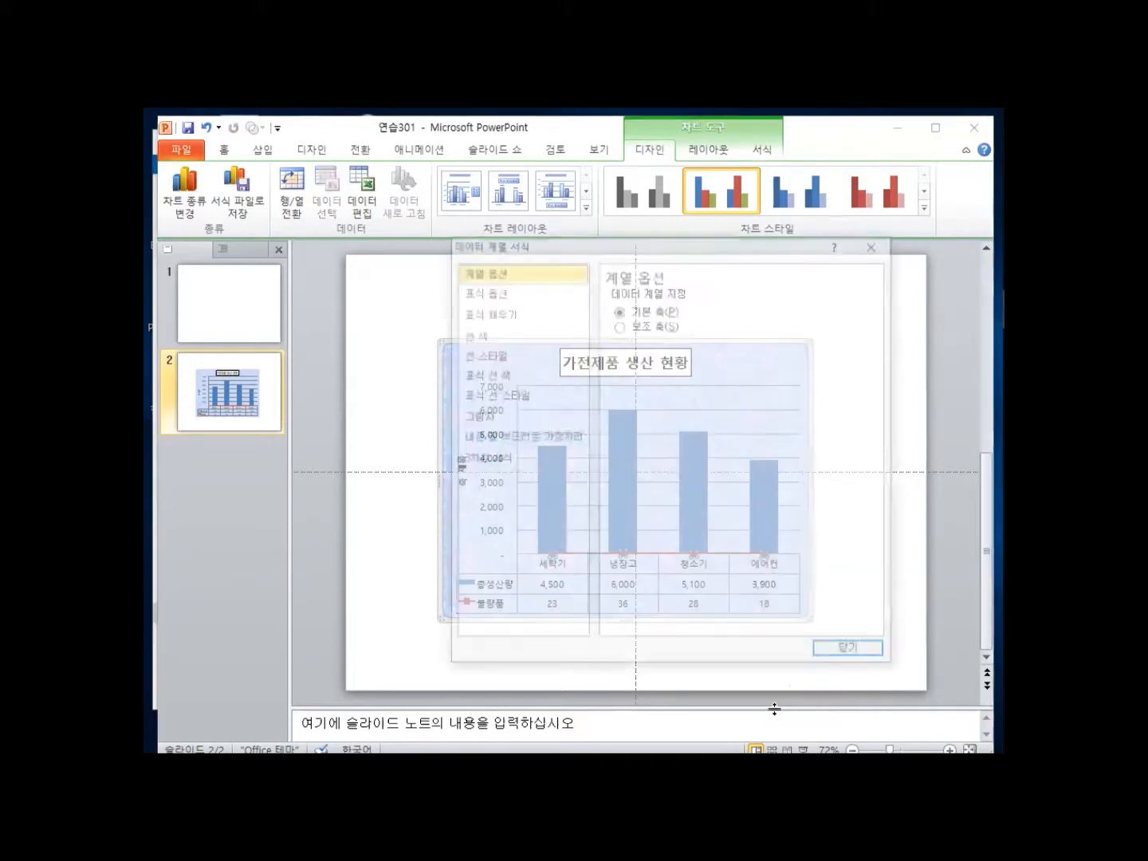
left_click_drag(585, 246, 186, 247)
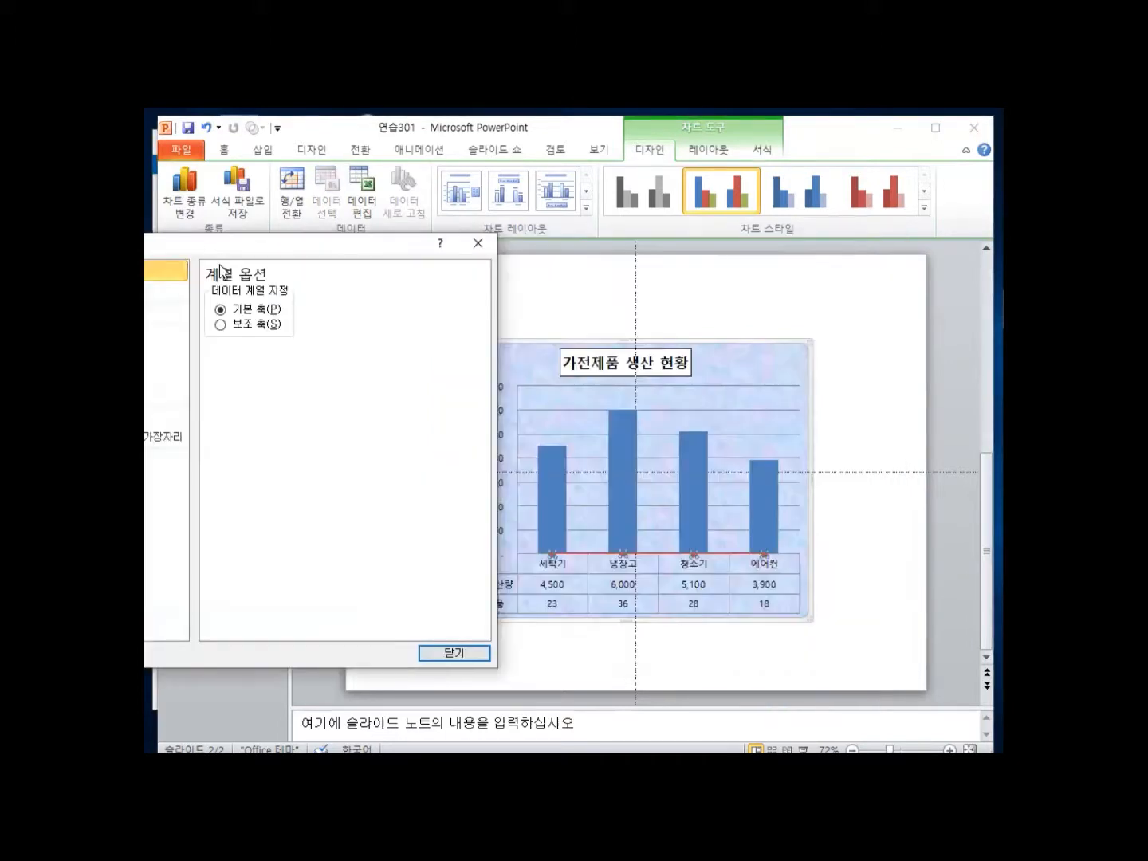
left_click(220, 324)
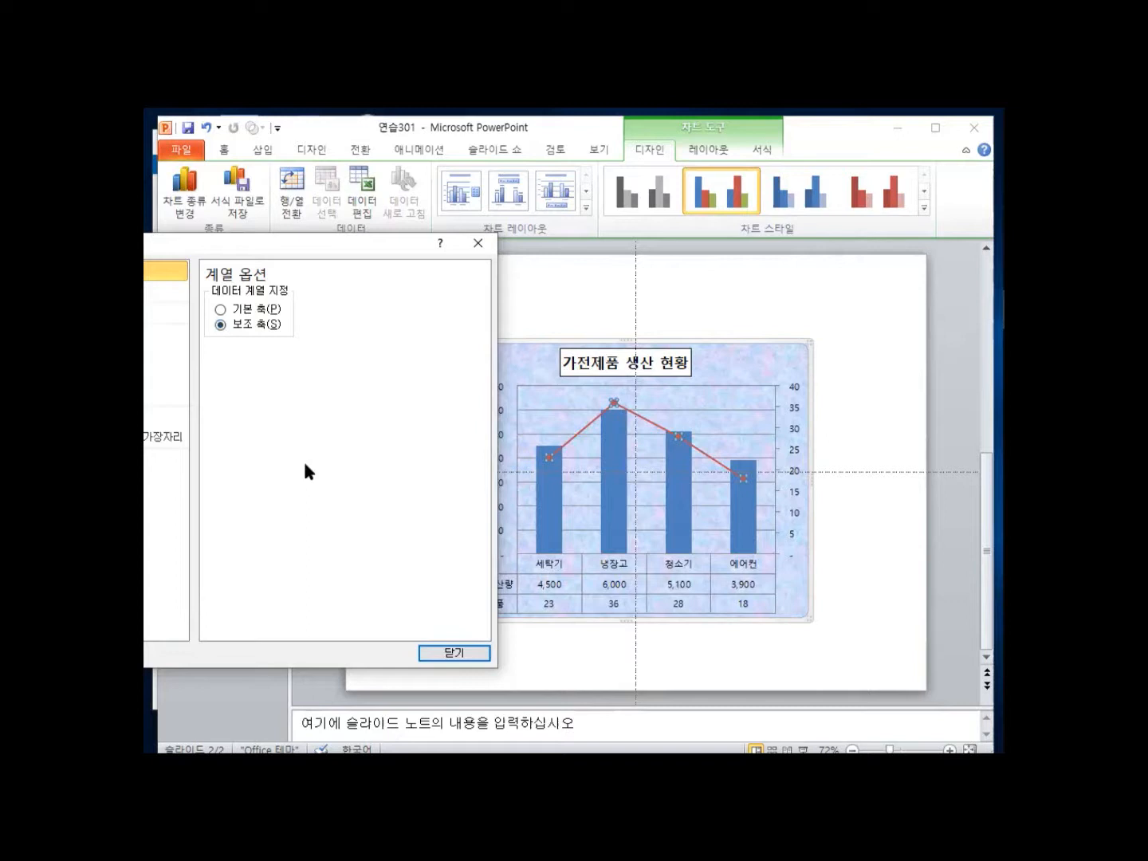
left_click_drag(264, 244, 528, 246)
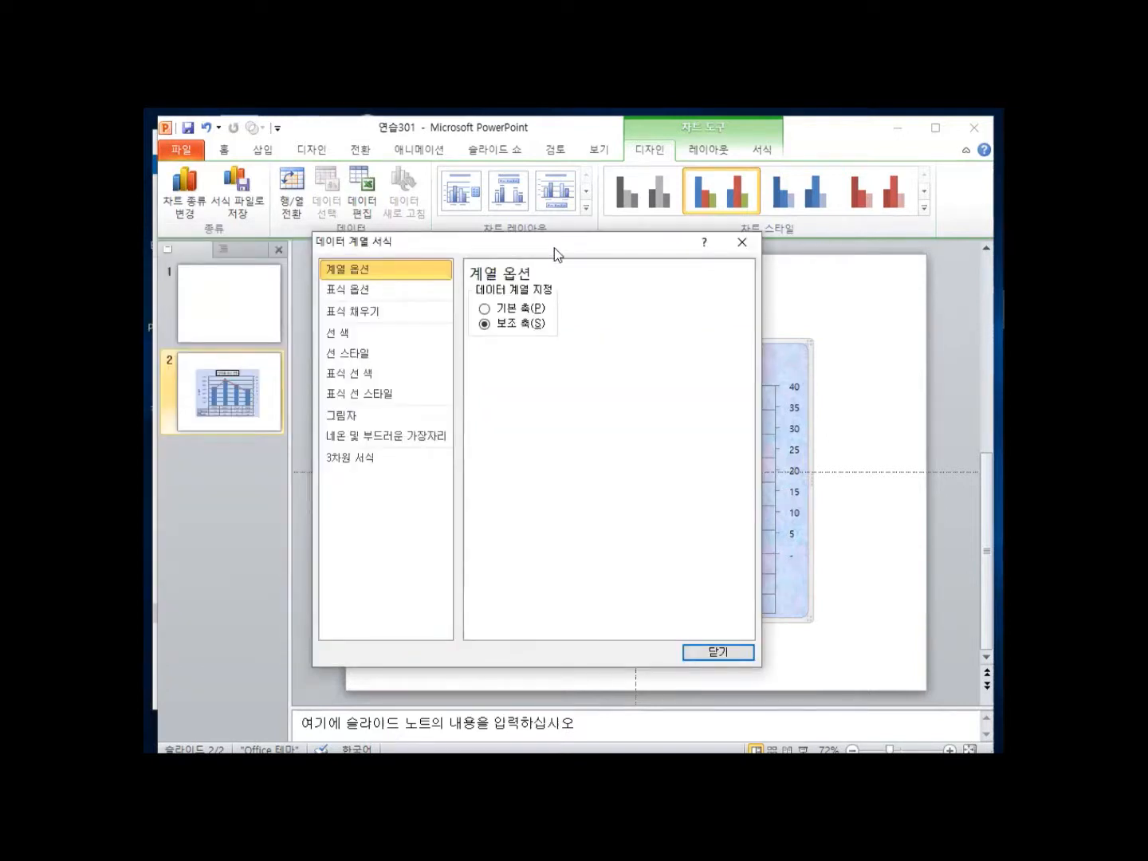
left_click_drag(555, 247, 273, 255)
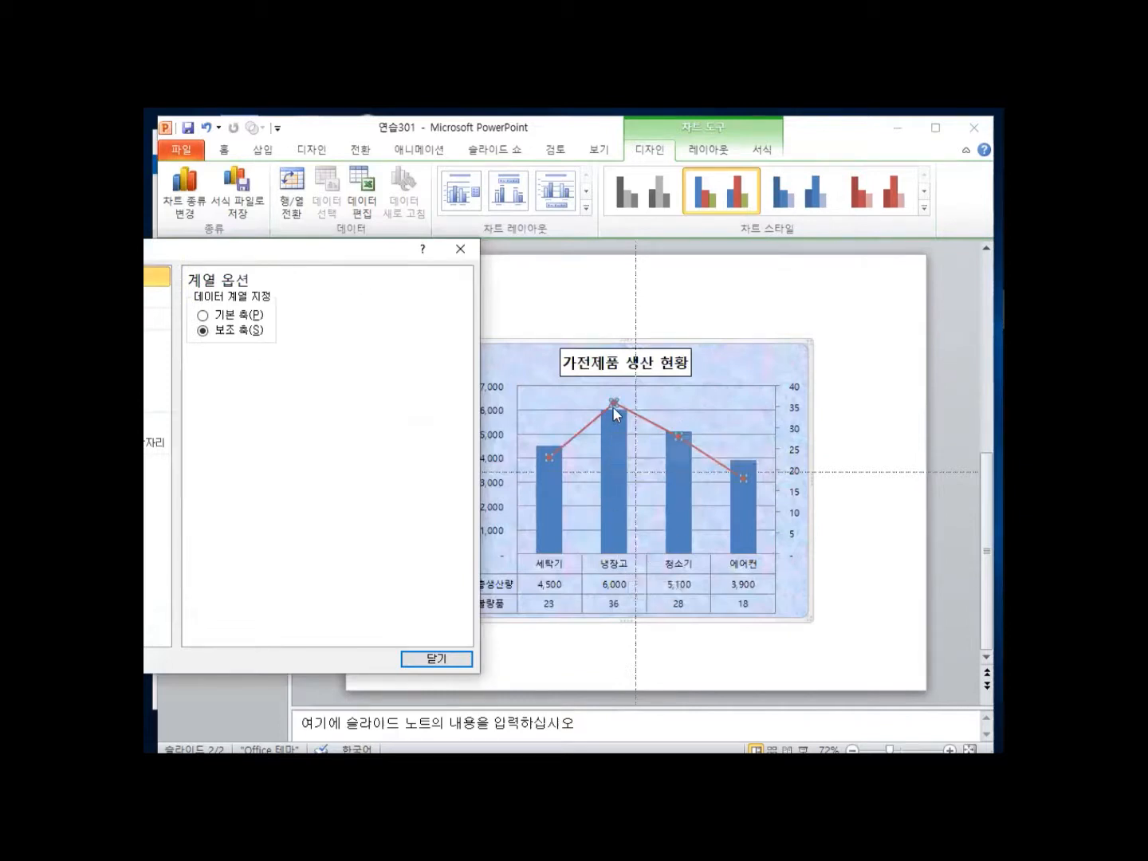
mouse_move(613, 409)
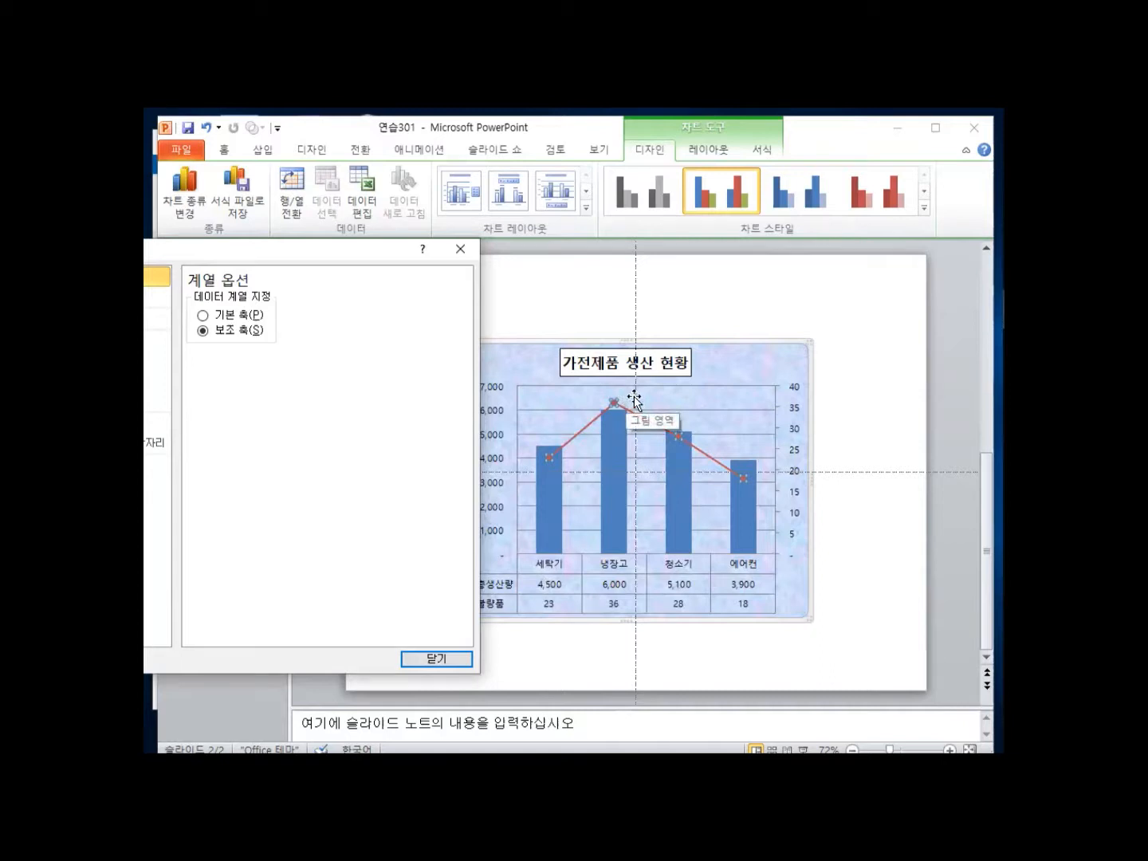
left_click(436, 659)
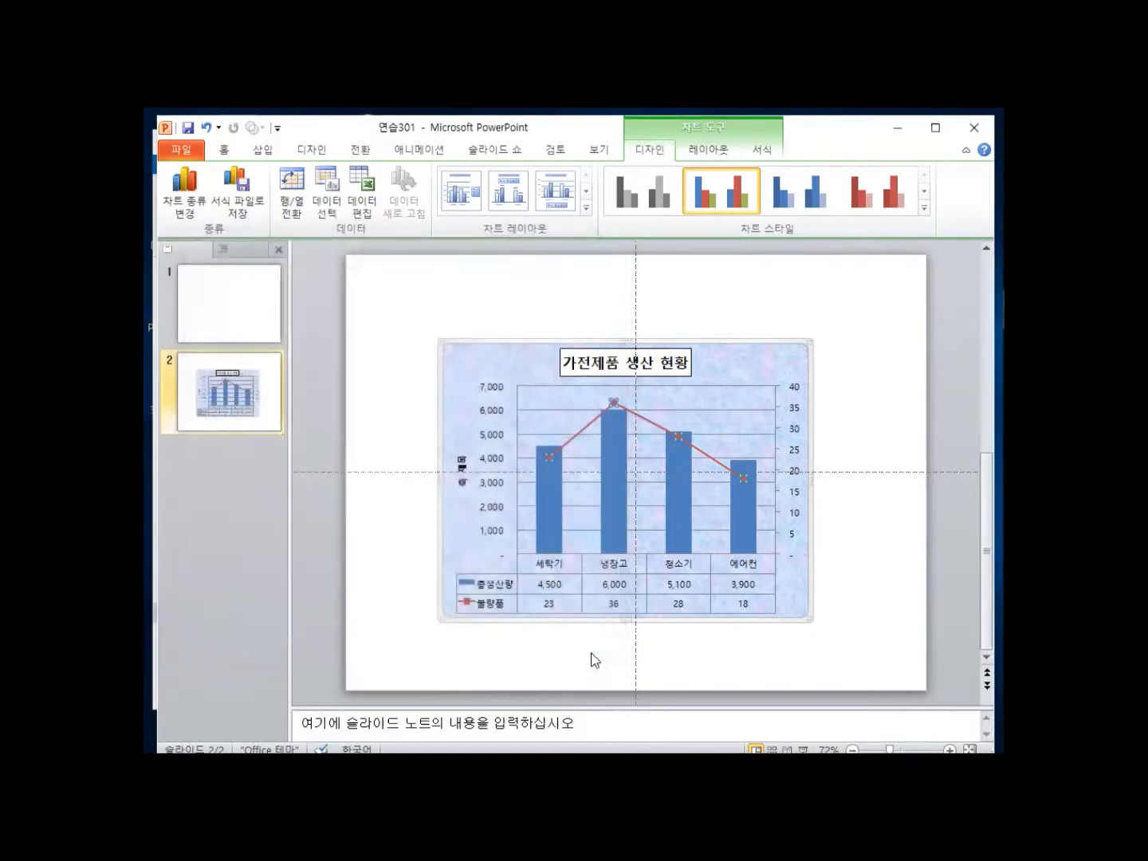
Add a single data label, 36, to the 냉장고 point of the 불량품 line.
right_click(614, 403)
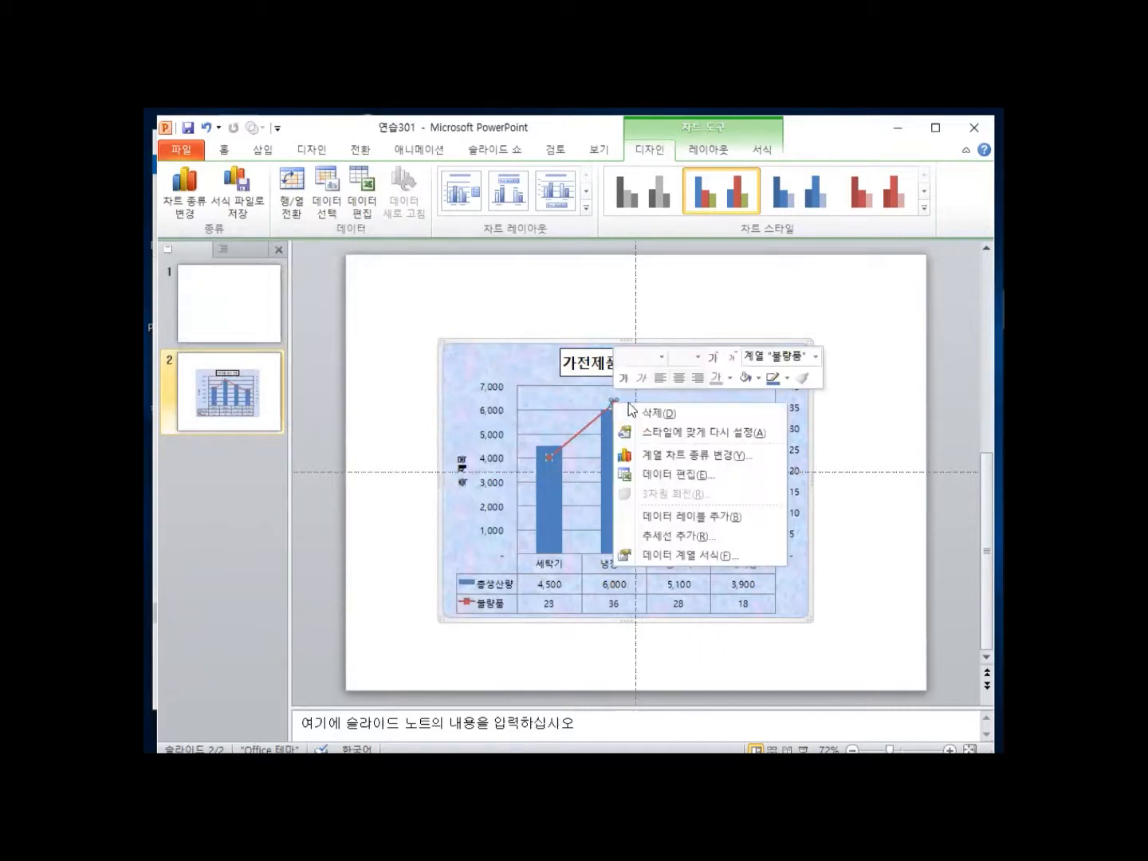
left_click(699, 516)
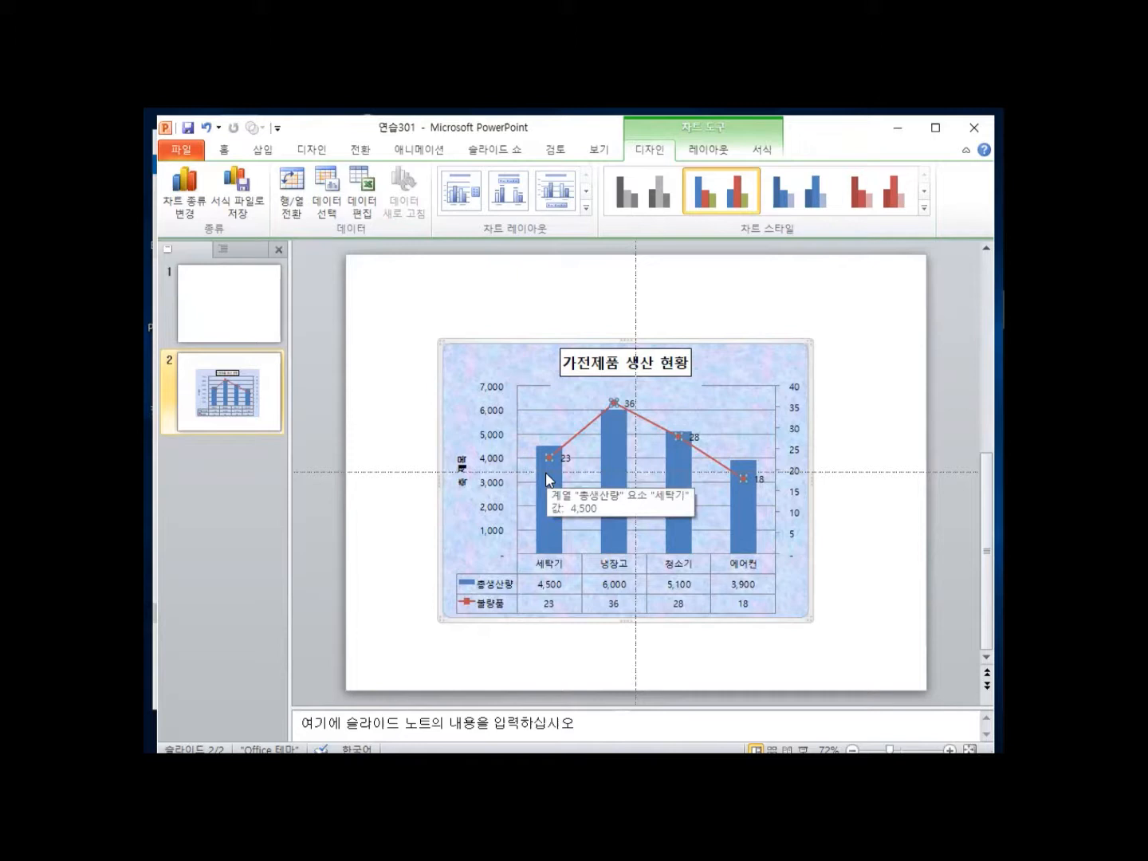
key("ctrl+z")
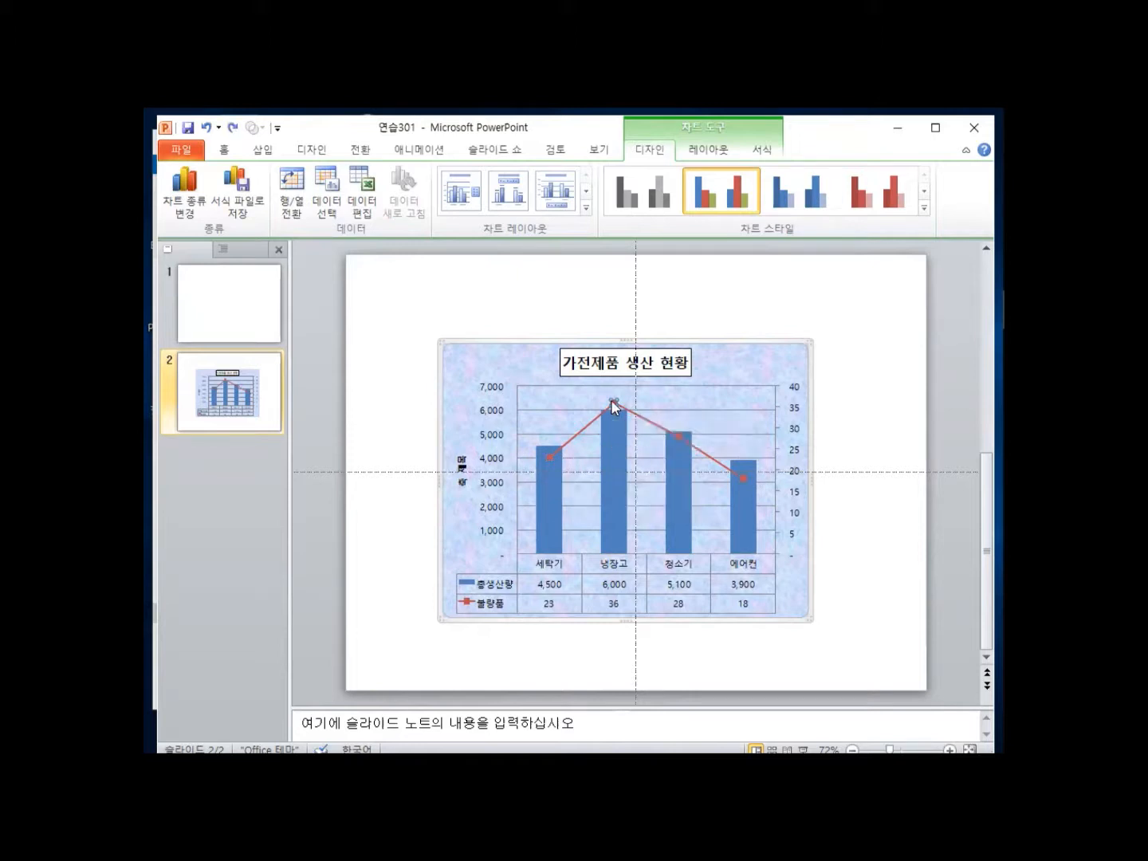
right_click(612, 400)
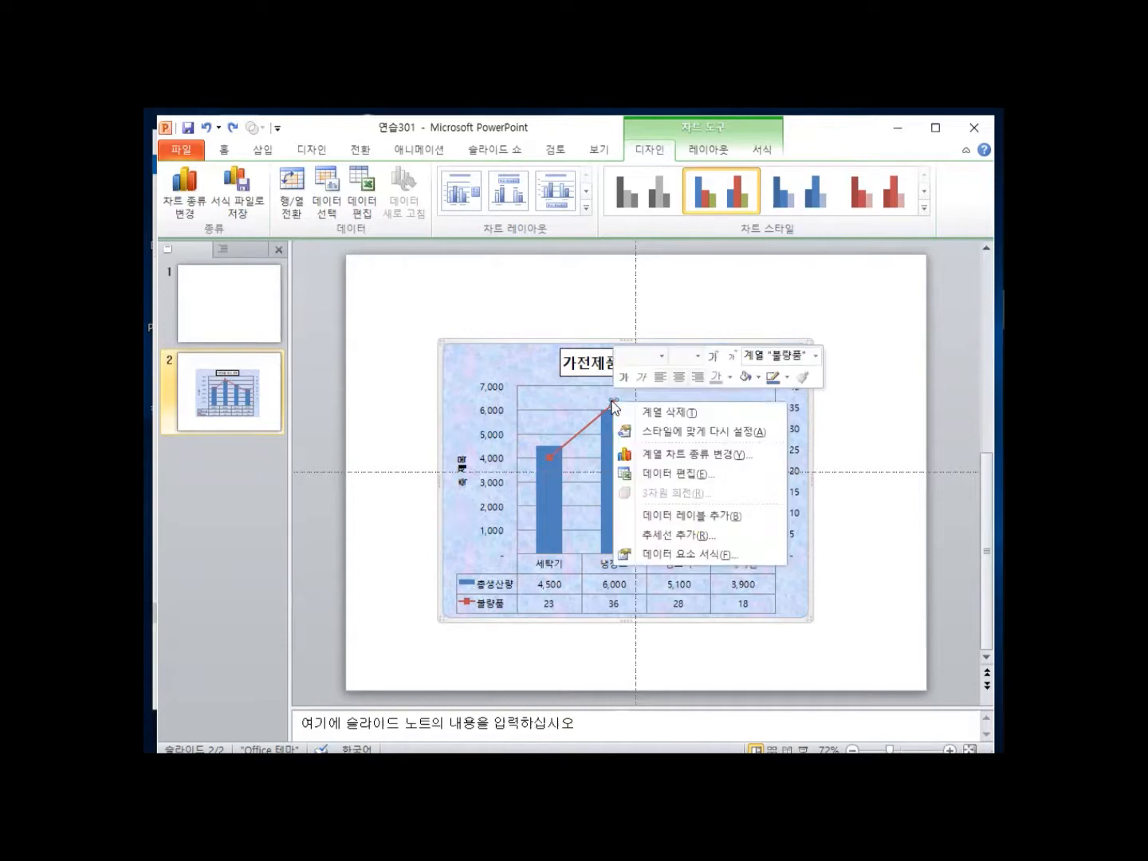
left_click(700, 517)
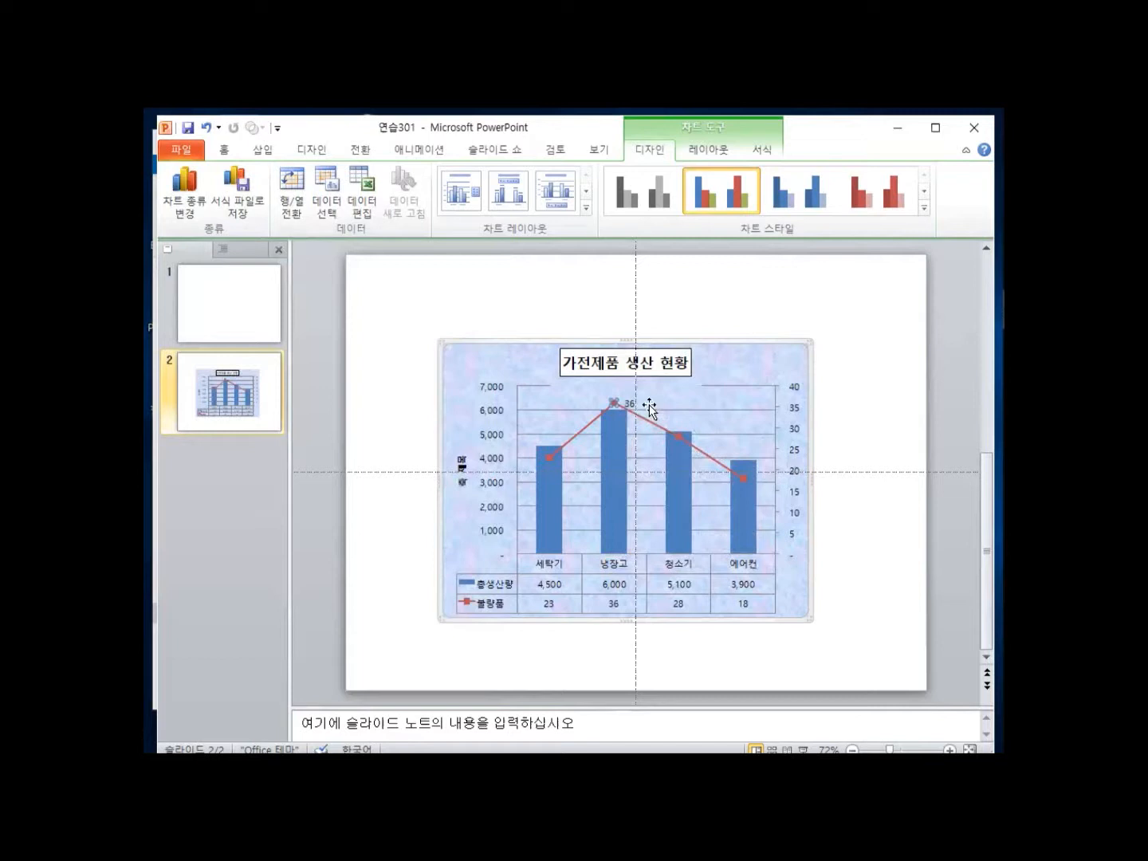